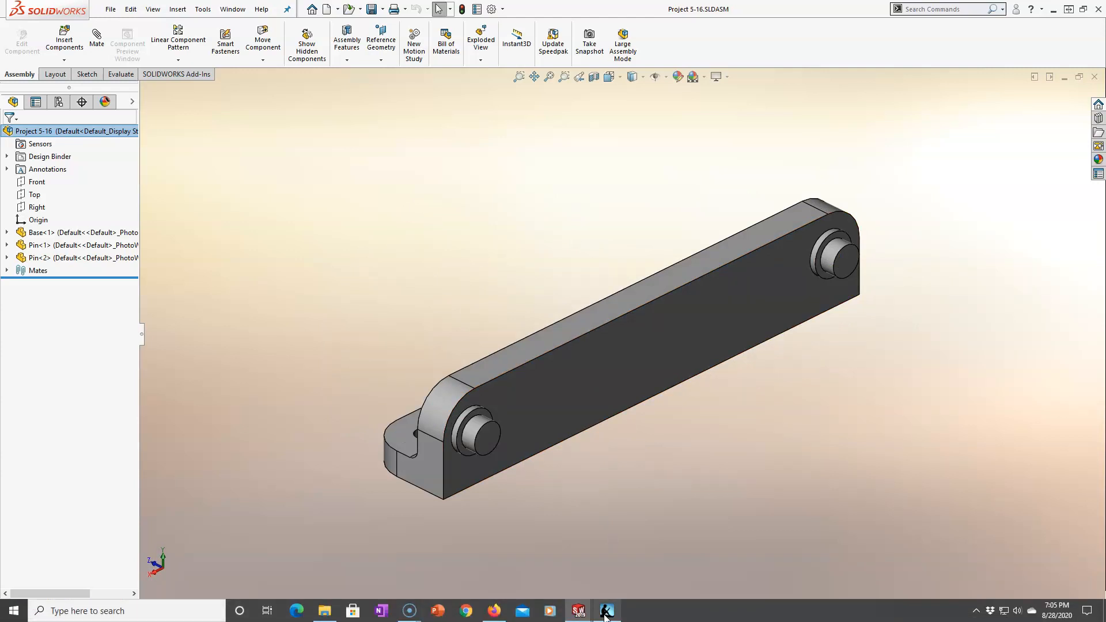
- Check the Project 5-16 figure in the Kindle book and insert Crank.SLDPRT beside the base in the SOLIDWORKS assembly
click(606, 611)
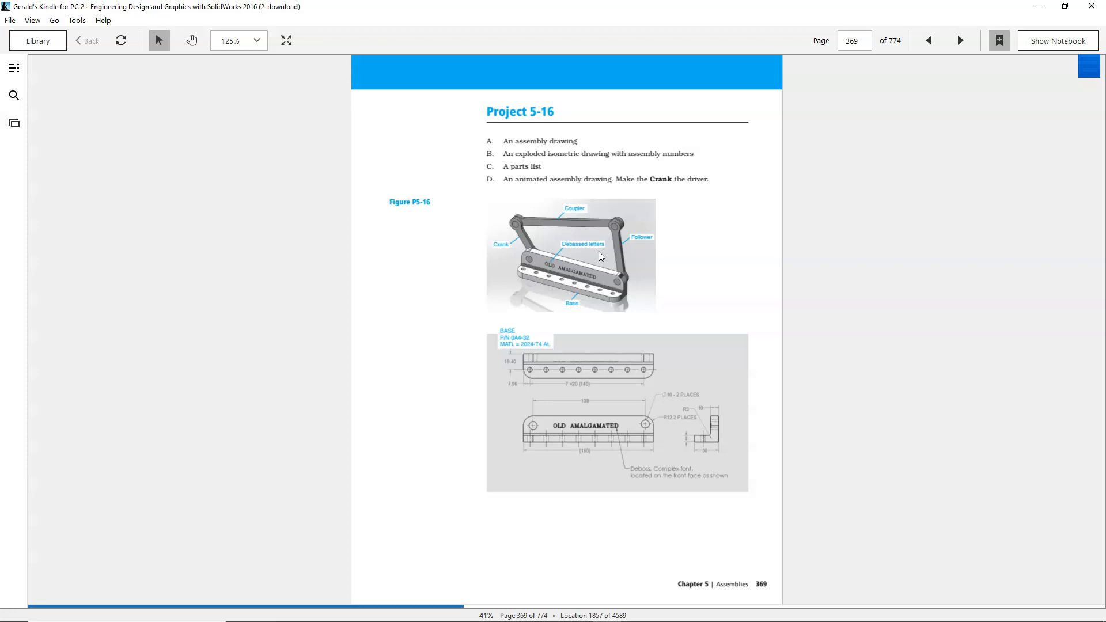
click(1039, 6)
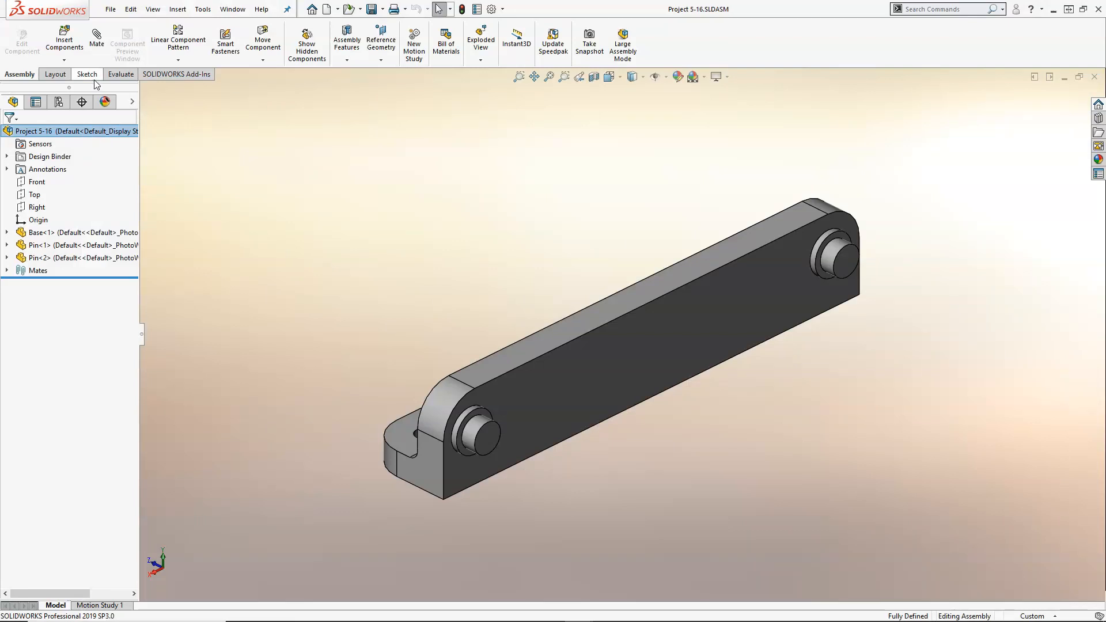
click(63, 45)
click(77, 268)
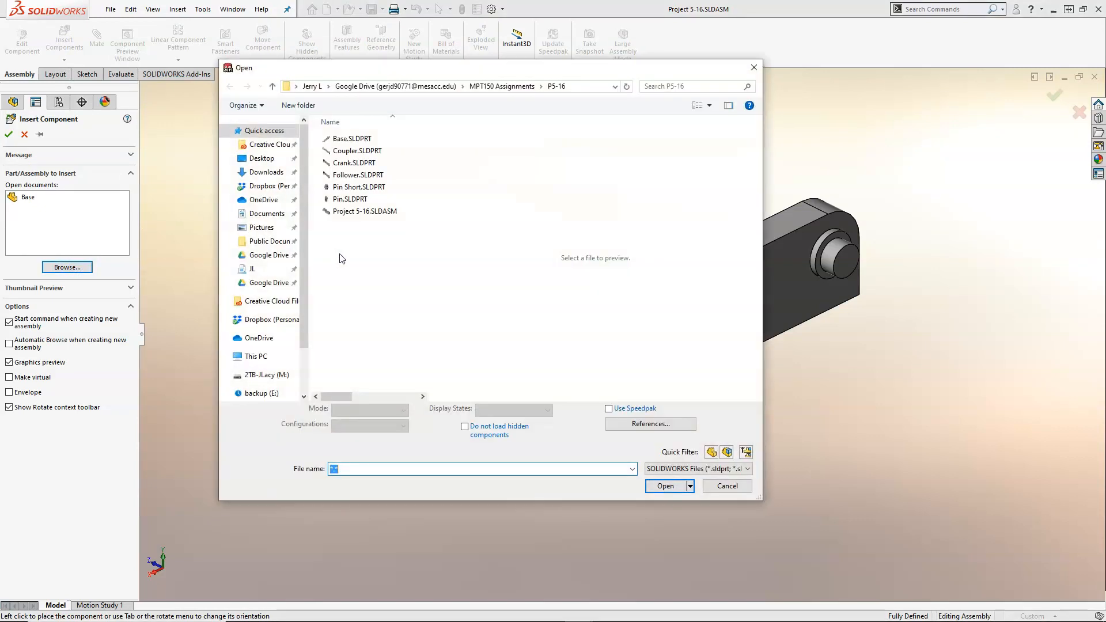
click(360, 164)
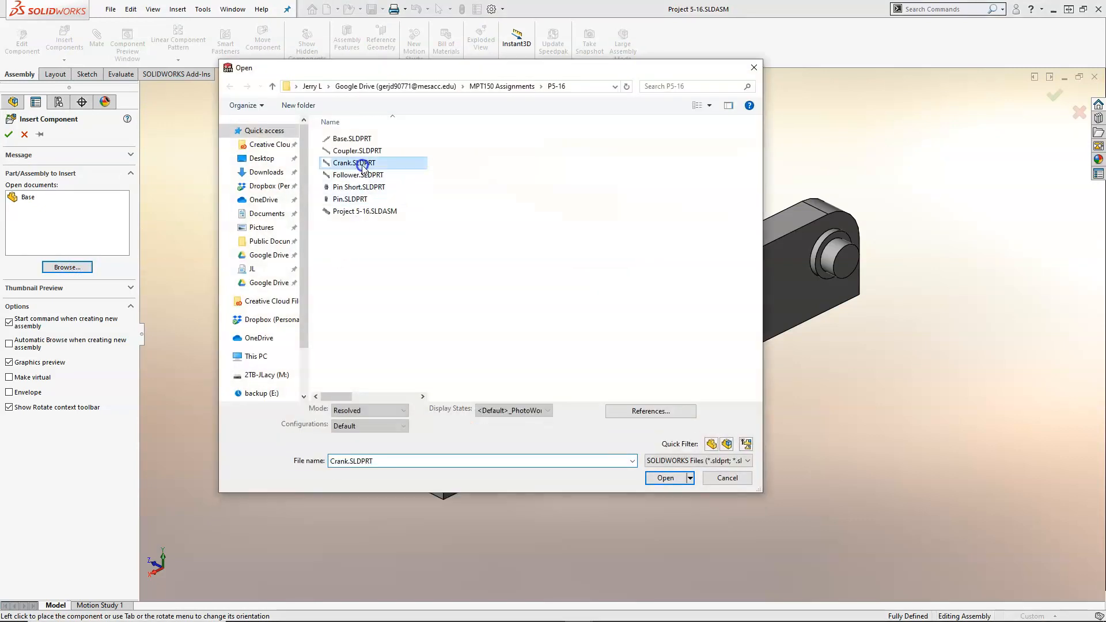
click(665, 478)
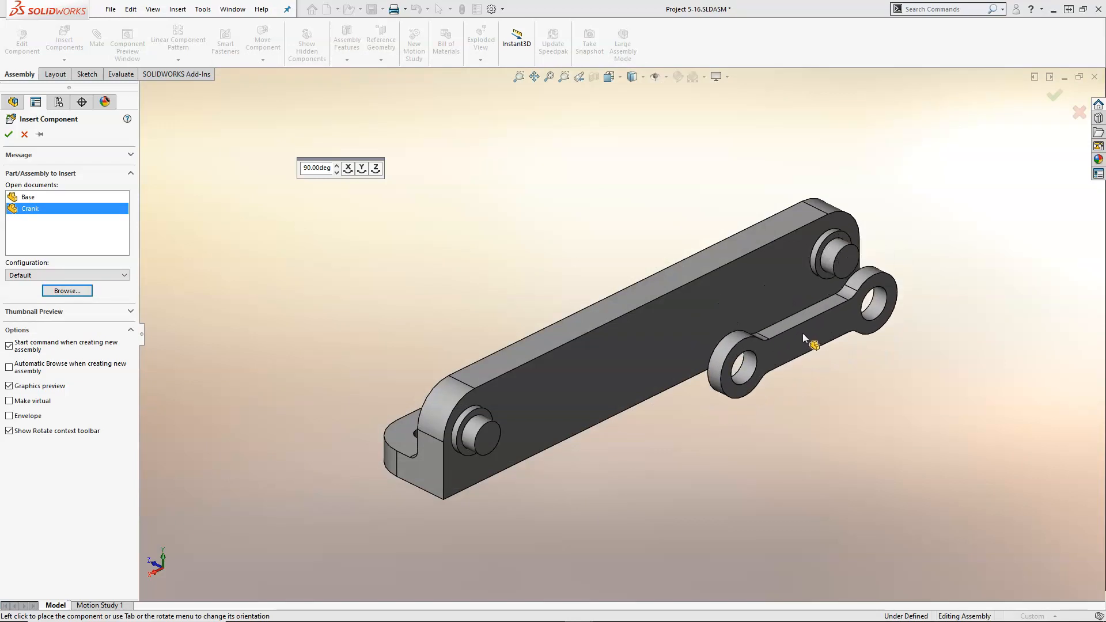
click(806, 353)
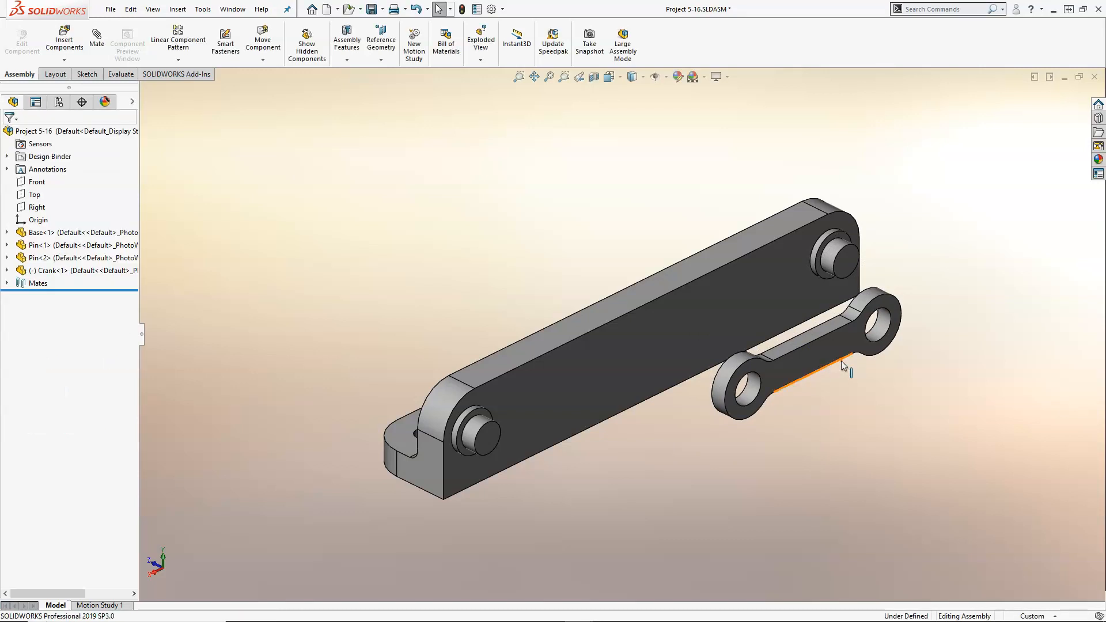
- Make one hole of the crank concentric with the cylindrical end of Pin<1> on the base
scroll(875, 357, down, 2)
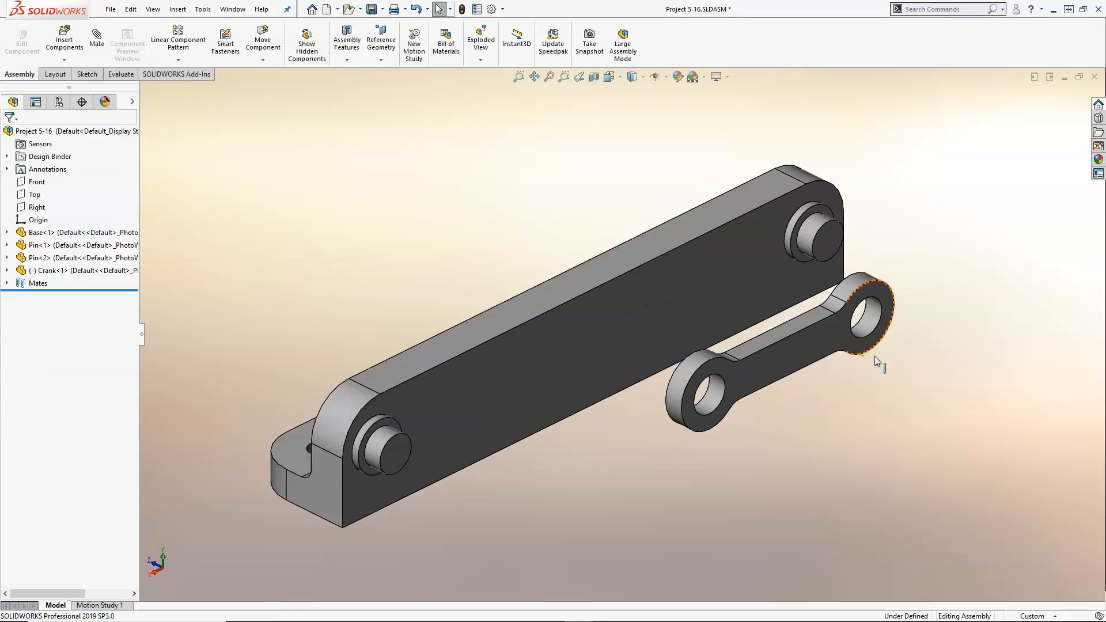
click(867, 323)
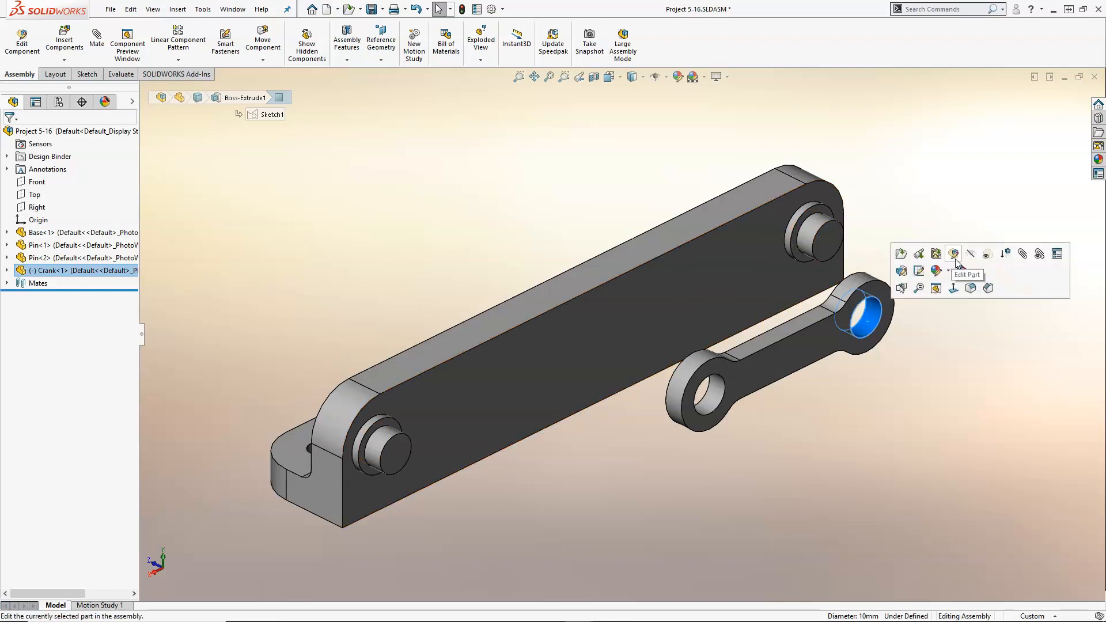
ctrl+click(809, 232)
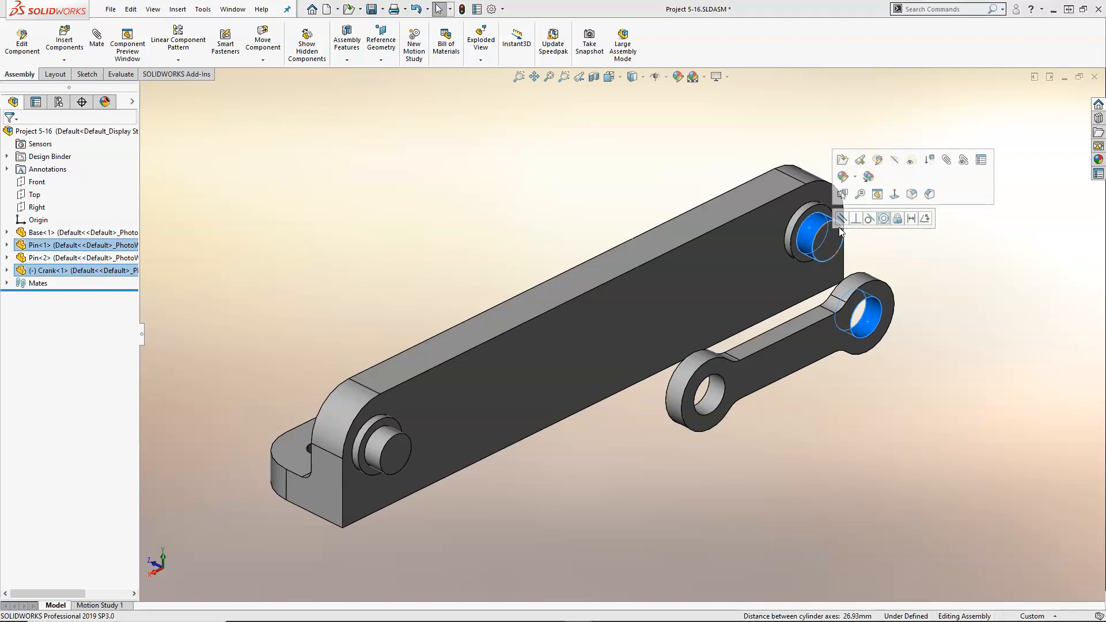
click(882, 219)
- Pull the crank clear of Pin<1> and make its base-side face coincident with the pin's flange face
drag(751, 274, 852, 335)
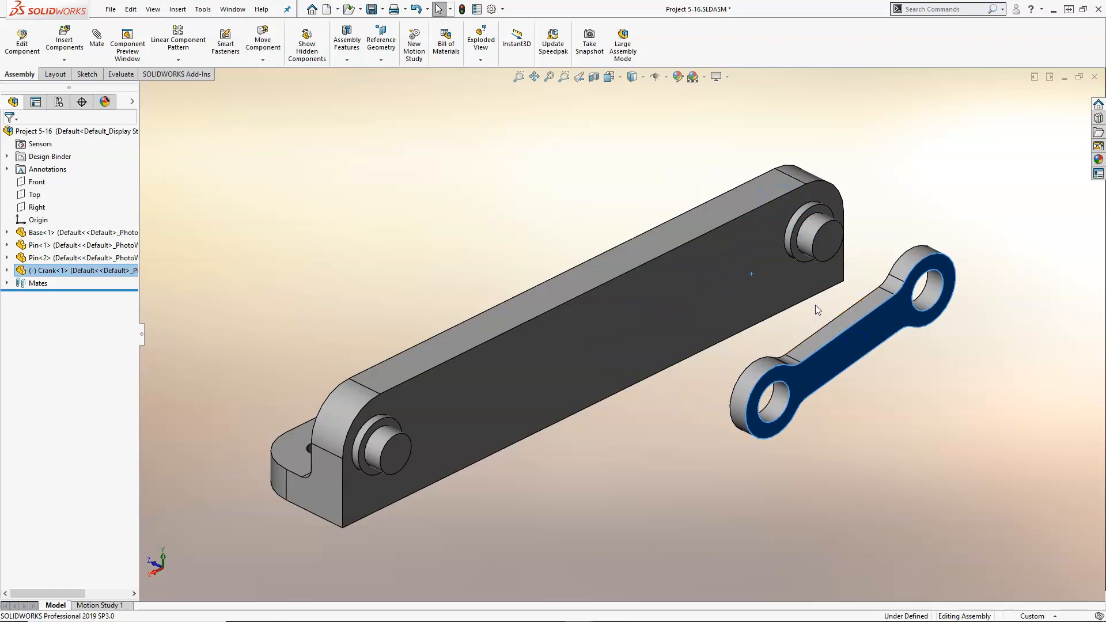
click(797, 247)
middle_drag(797, 288, 916, 291)
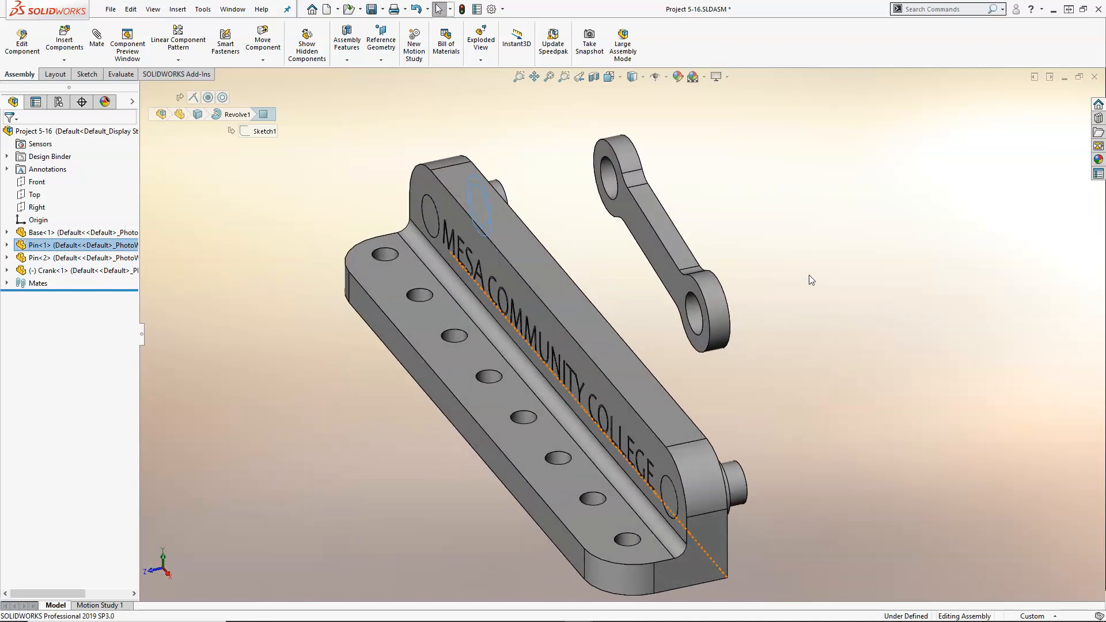
click(631, 219)
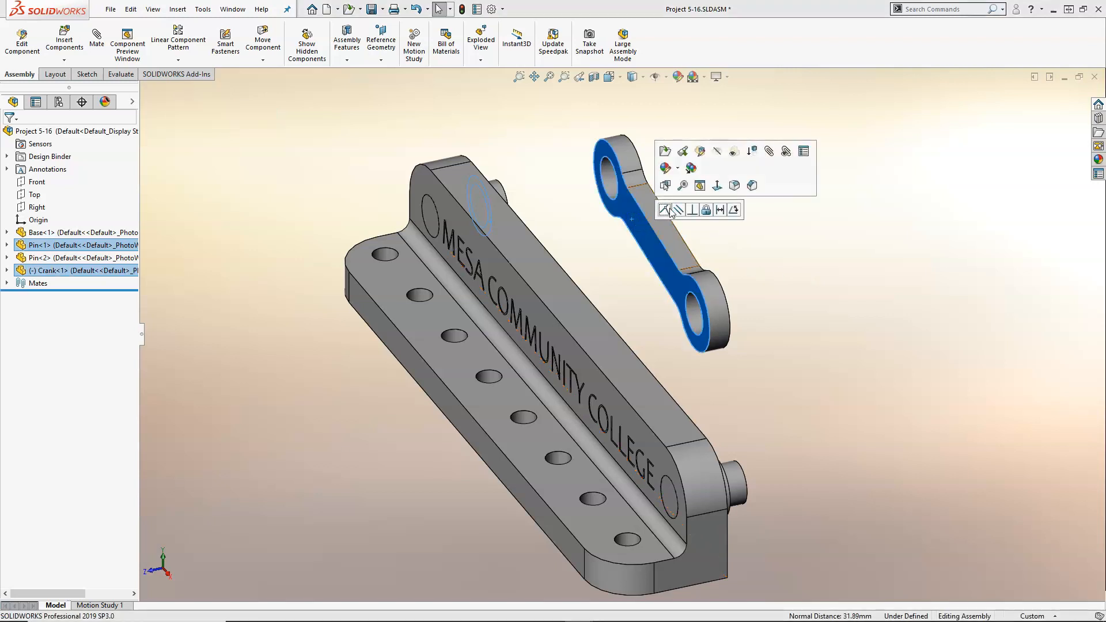
click(665, 210)
- Swing the crank about its pin until its free end stands above the base
middle_drag(771, 227, 639, 250)
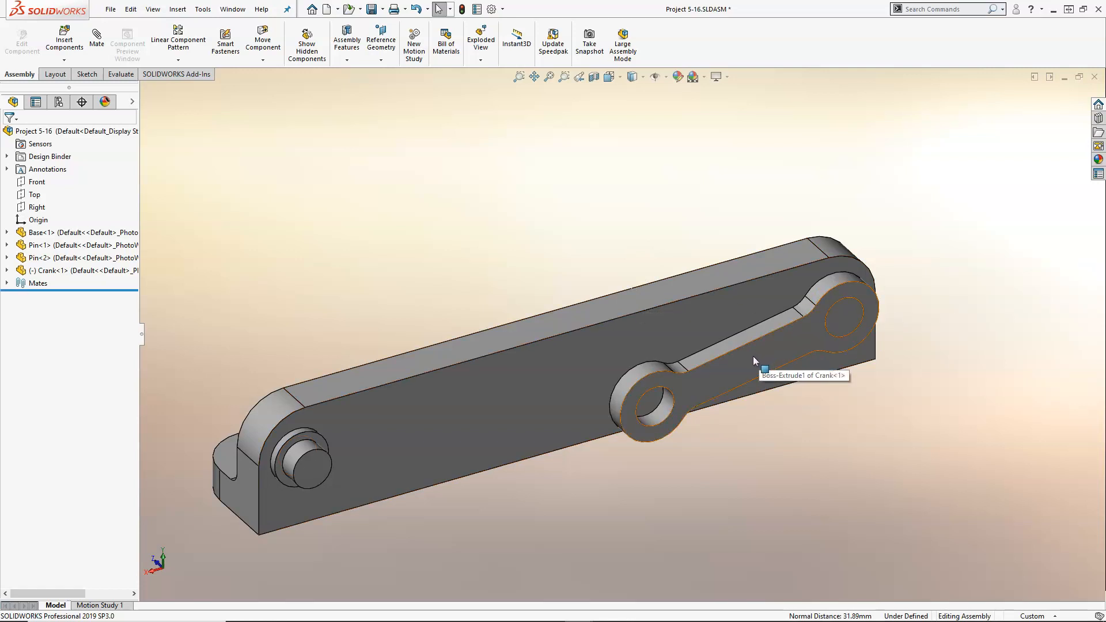
drag(752, 360, 777, 384)
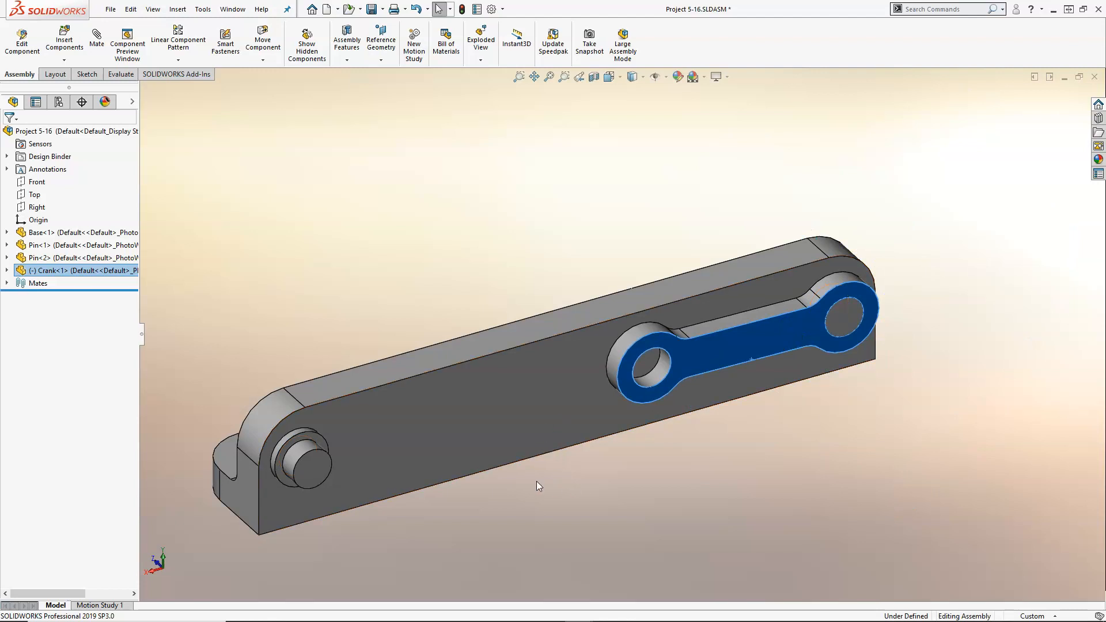
drag(709, 347, 800, 272)
middle_drag(819, 355, 977, 351)
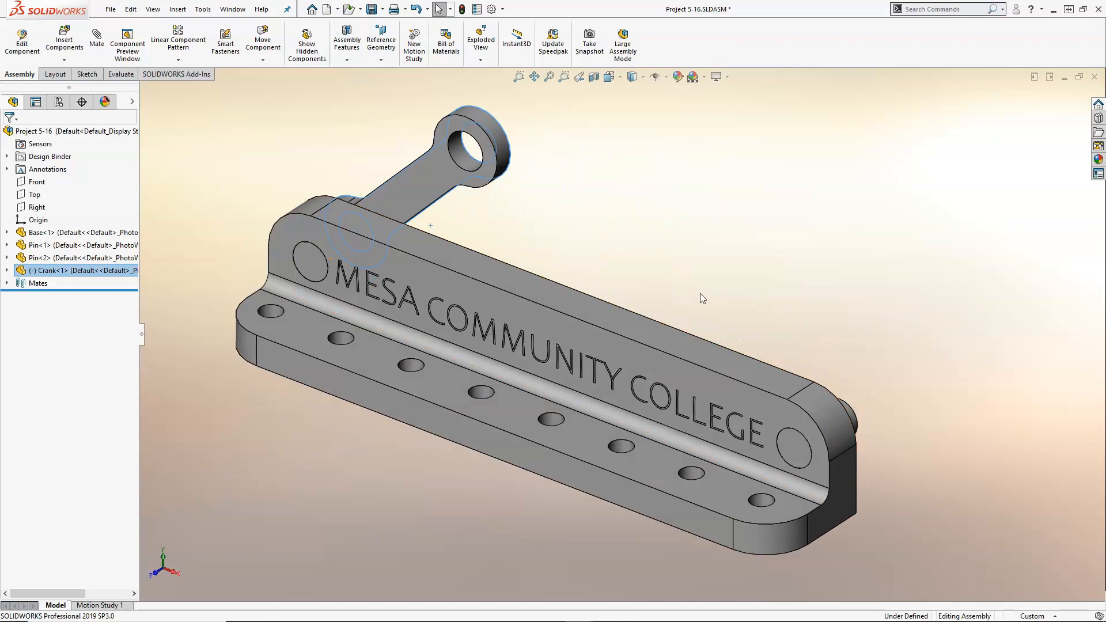
click(596, 277)
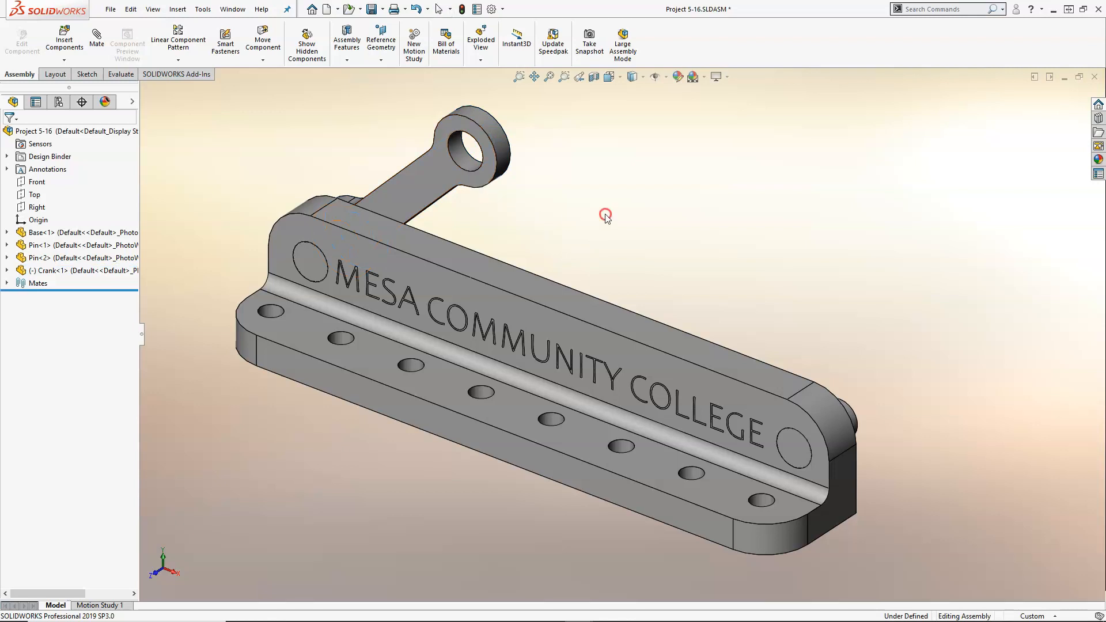
middle_drag(604, 217, 590, 224)
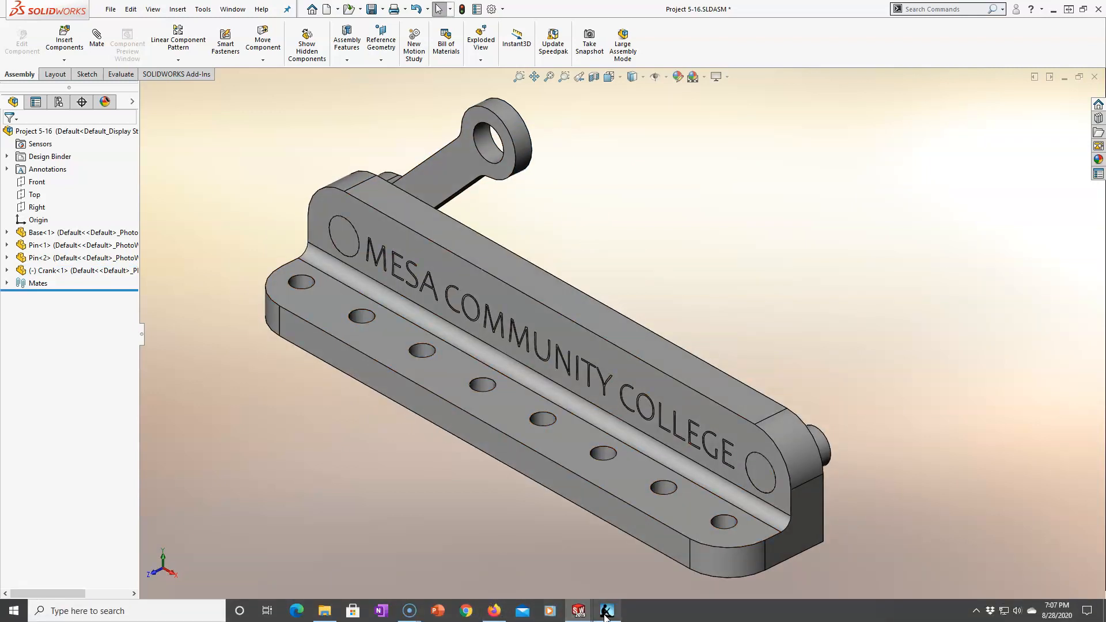
- Check the exploded view on page 370 of the Kindle book and insert Pin Short.SLDPRT, turned 90 degrees about X, near the crank's free end
click(604, 610)
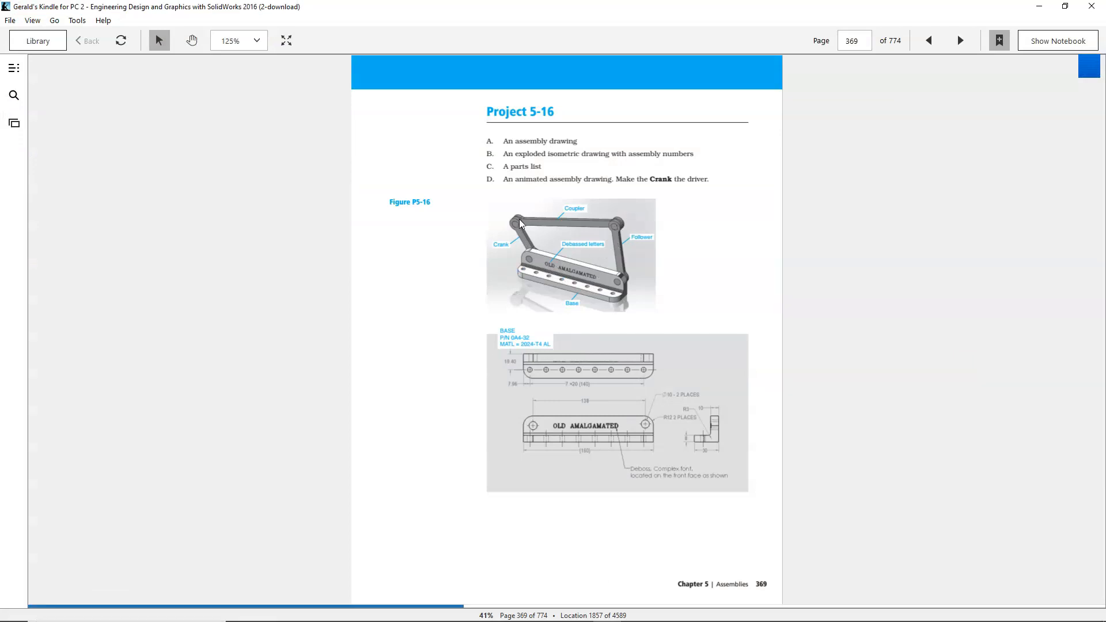
scroll(570, 342, down, 2)
scroll(571, 342, up, 1)
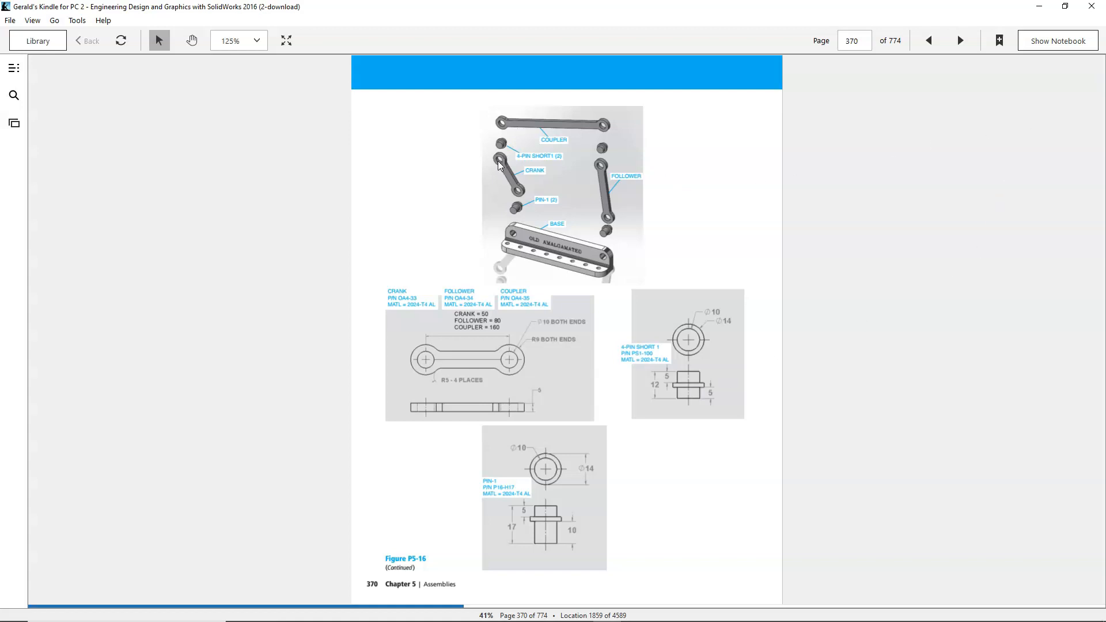
click(1037, 8)
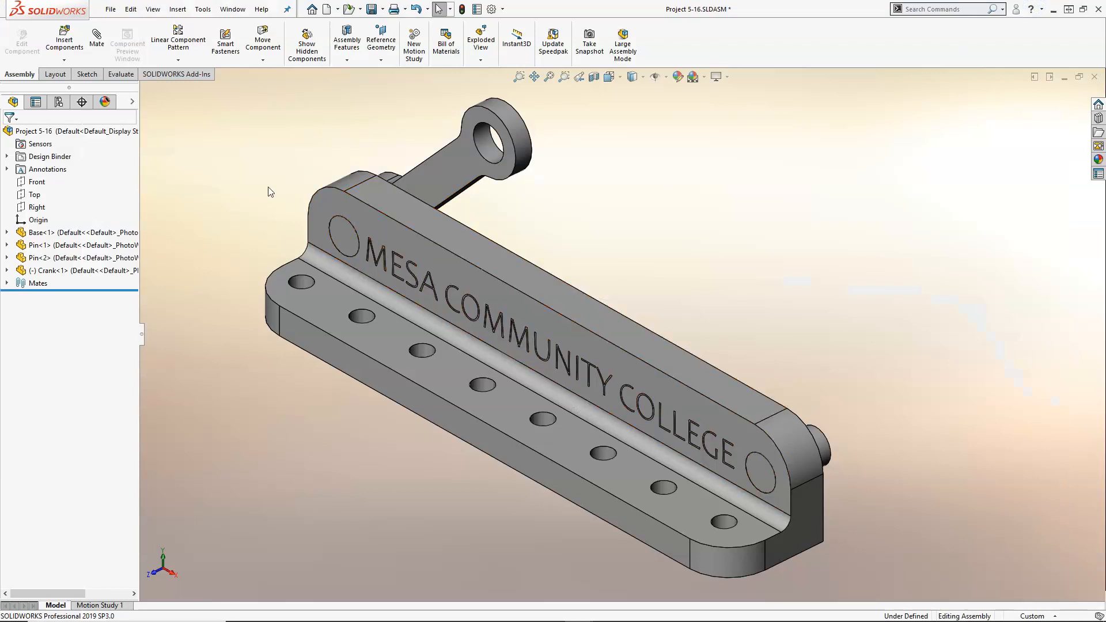
scroll(268, 187, down, 1)
scroll(268, 187, up, 3)
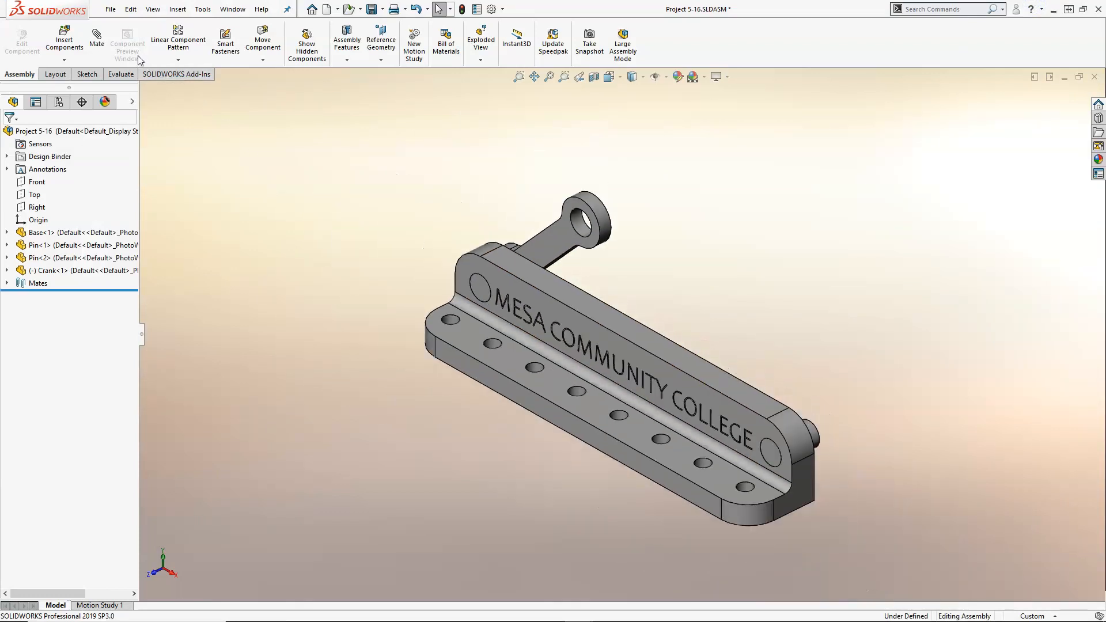
click(65, 41)
click(67, 267)
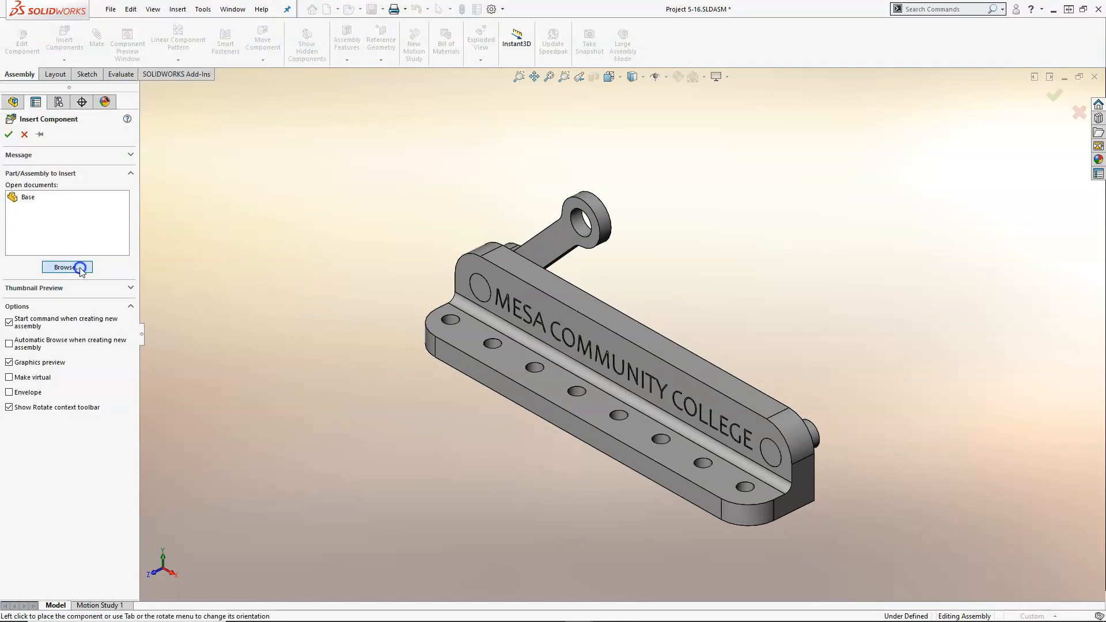
click(353, 188)
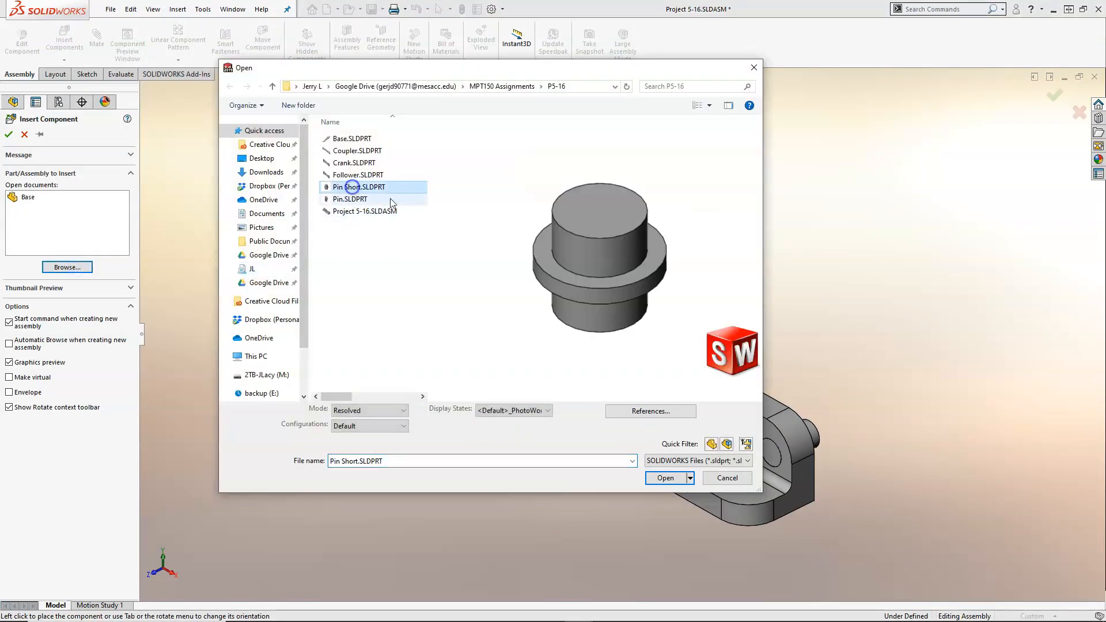
click(665, 478)
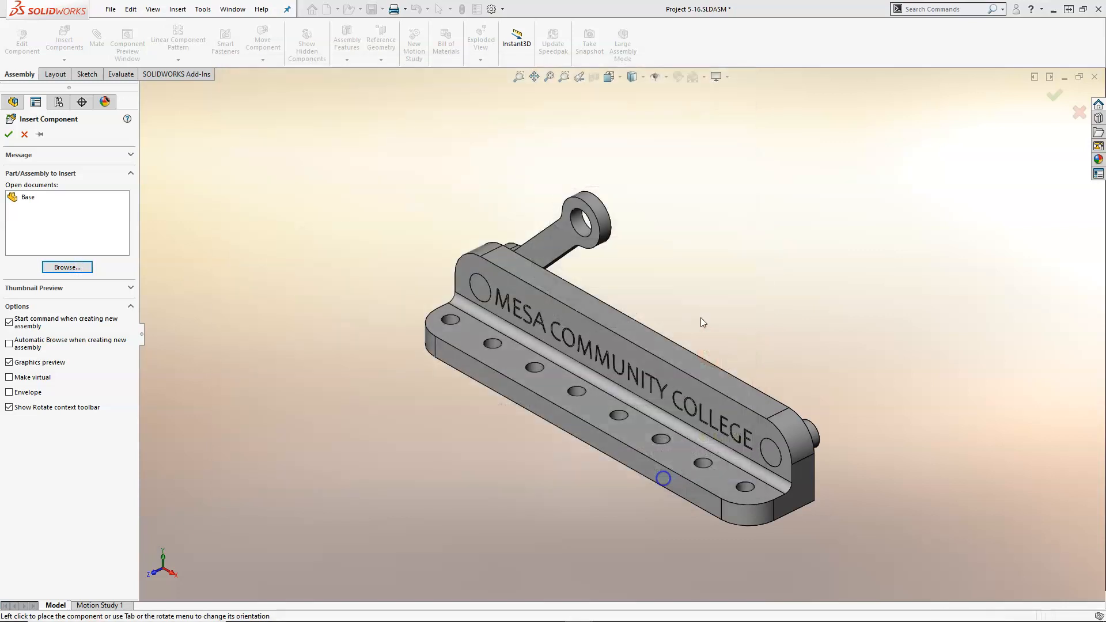
scroll(608, 237, down, 2)
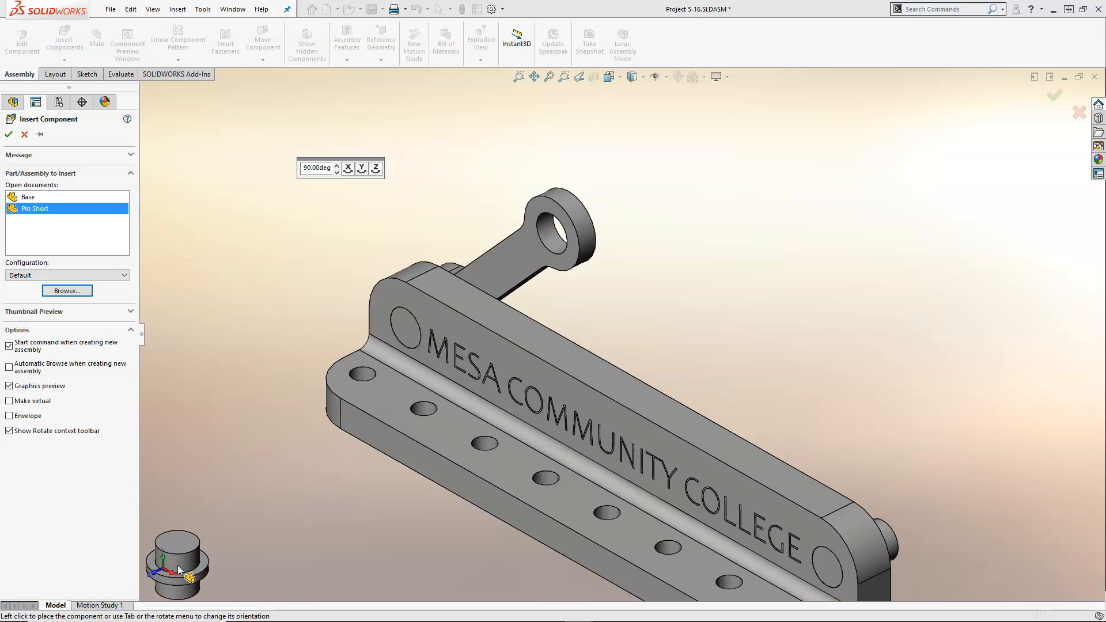
click(347, 169)
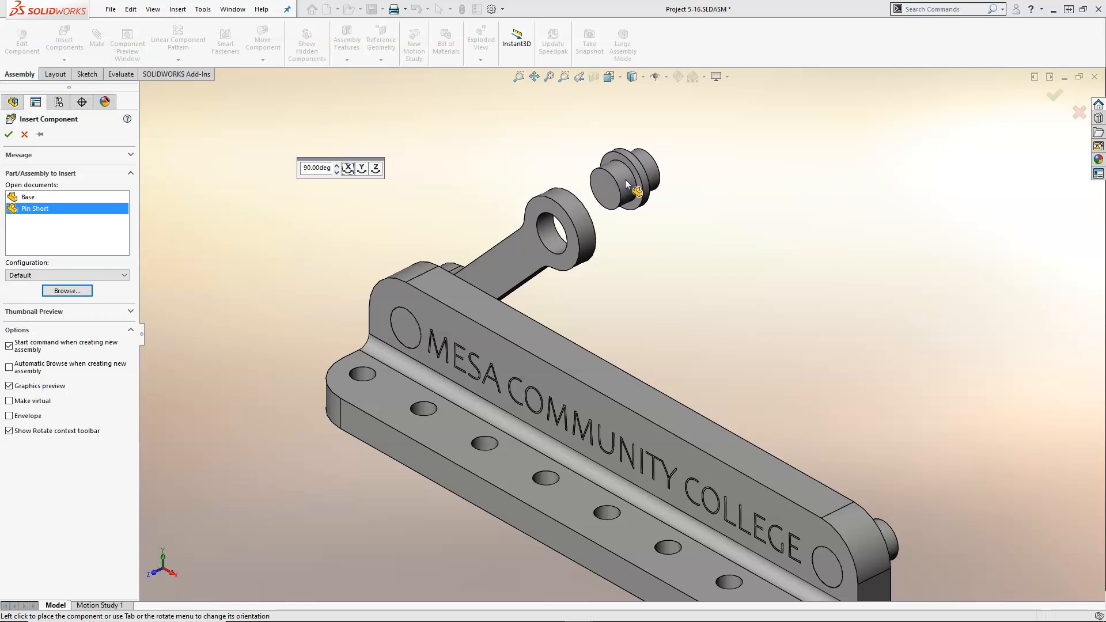
click(615, 189)
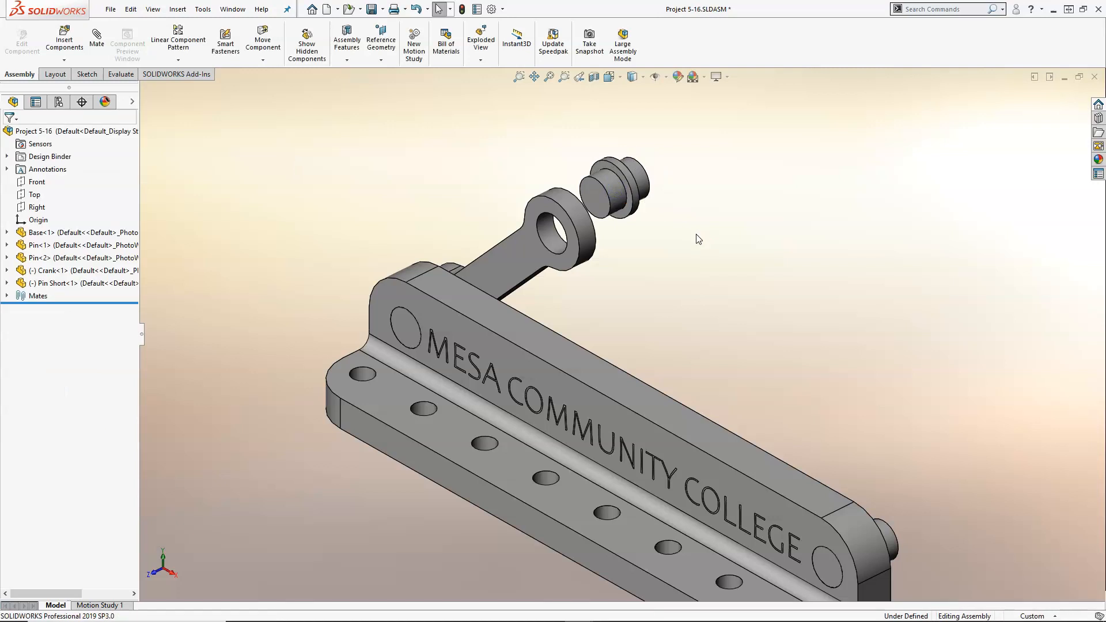
- Add a concentric mate between the short pin's cylindrical face and the hole in the crank's free end
mouse_move(688, 233)
middle_down()
mouse_move(669, 180)
mouse_move(633, 184)
mouse_move(632, 214)
mouse_move(701, 245)
middle_up()
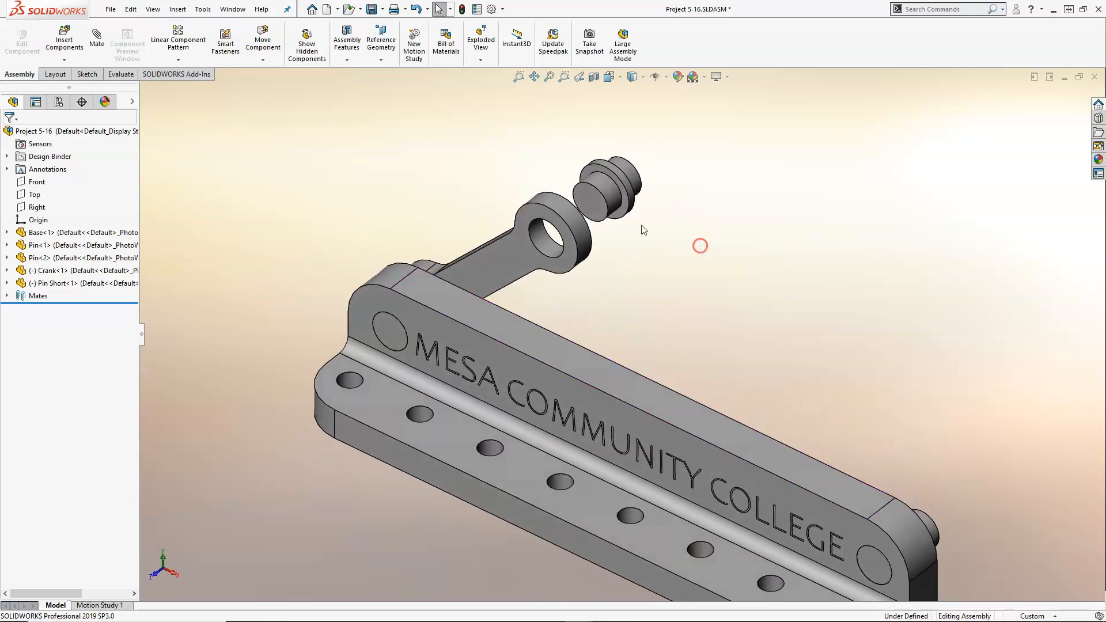
scroll(569, 217, down, 4)
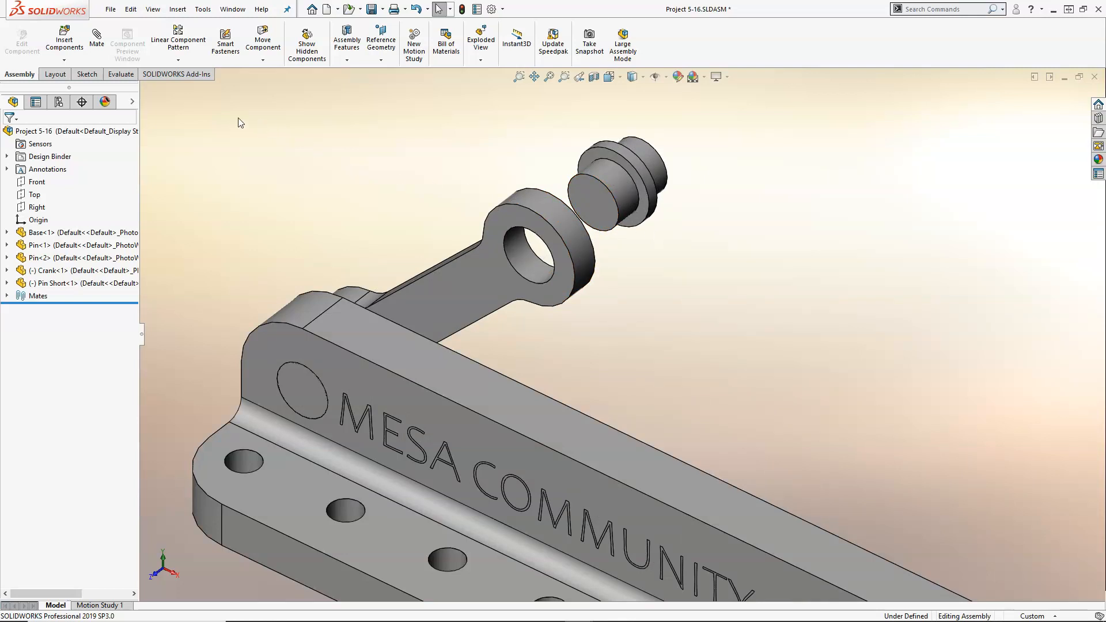
click(98, 45)
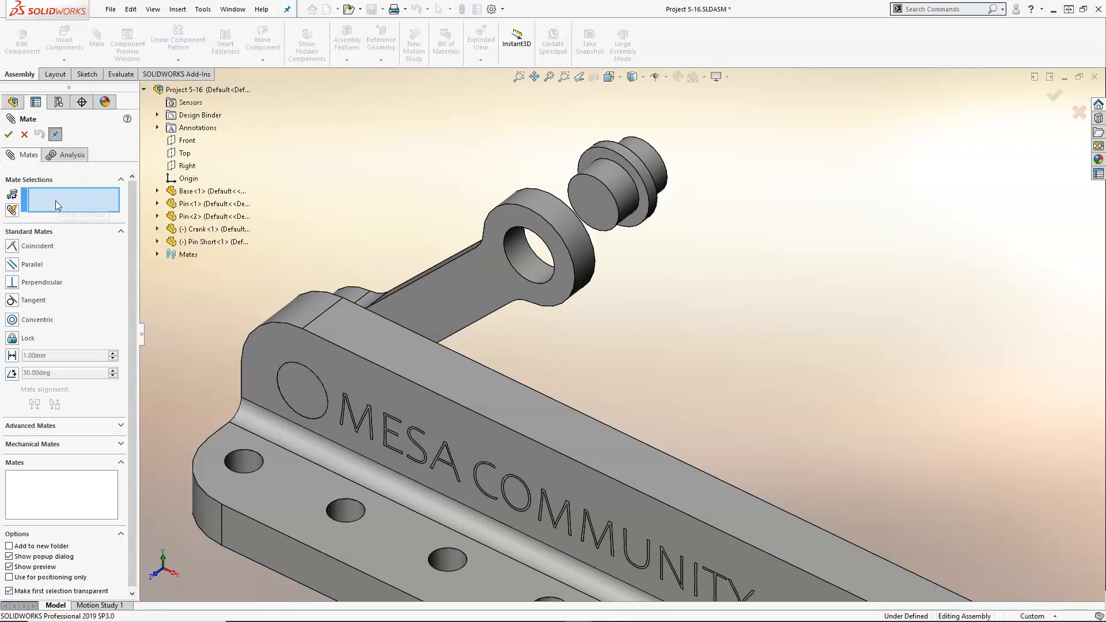
click(623, 202)
click(534, 261)
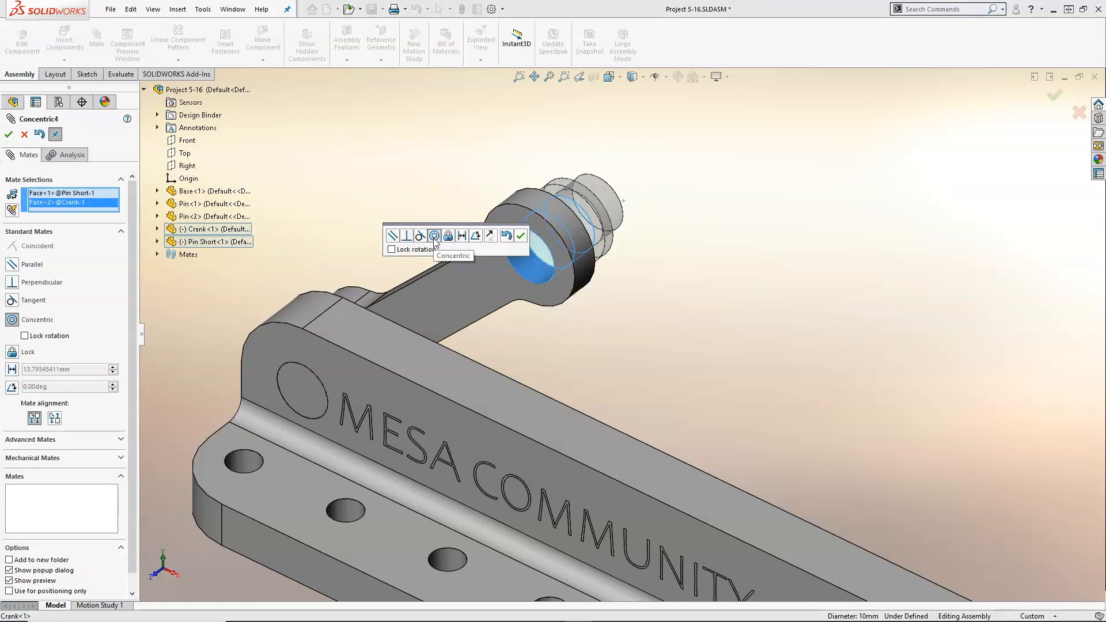
click(521, 236)
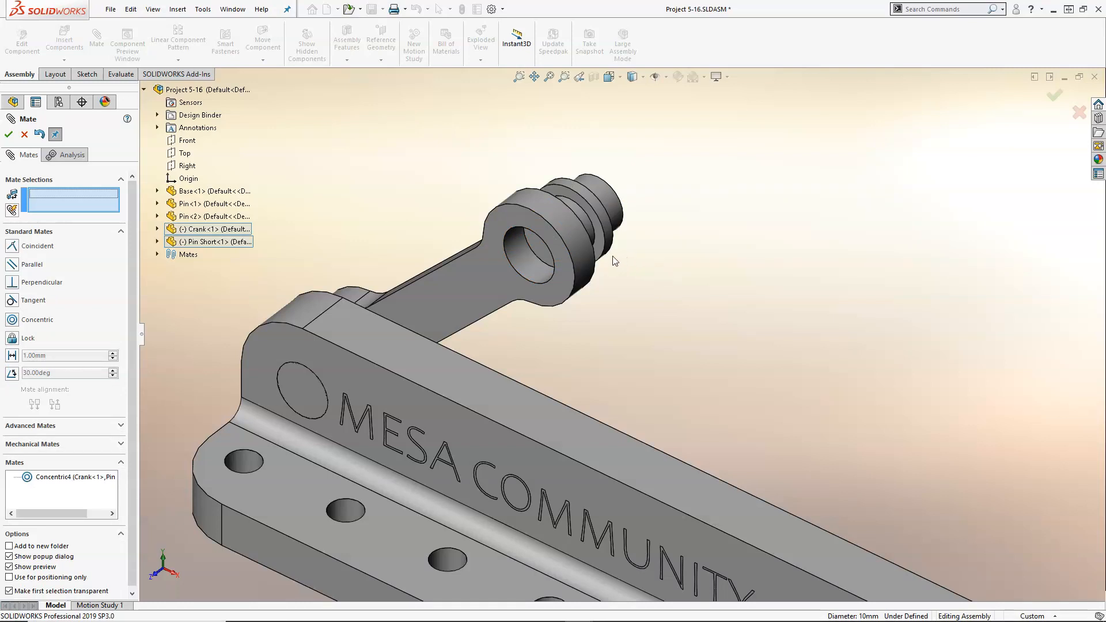
- Add a coincident mate between the short pin's flange face and the crank's face on the side away from the base
click(599, 249)
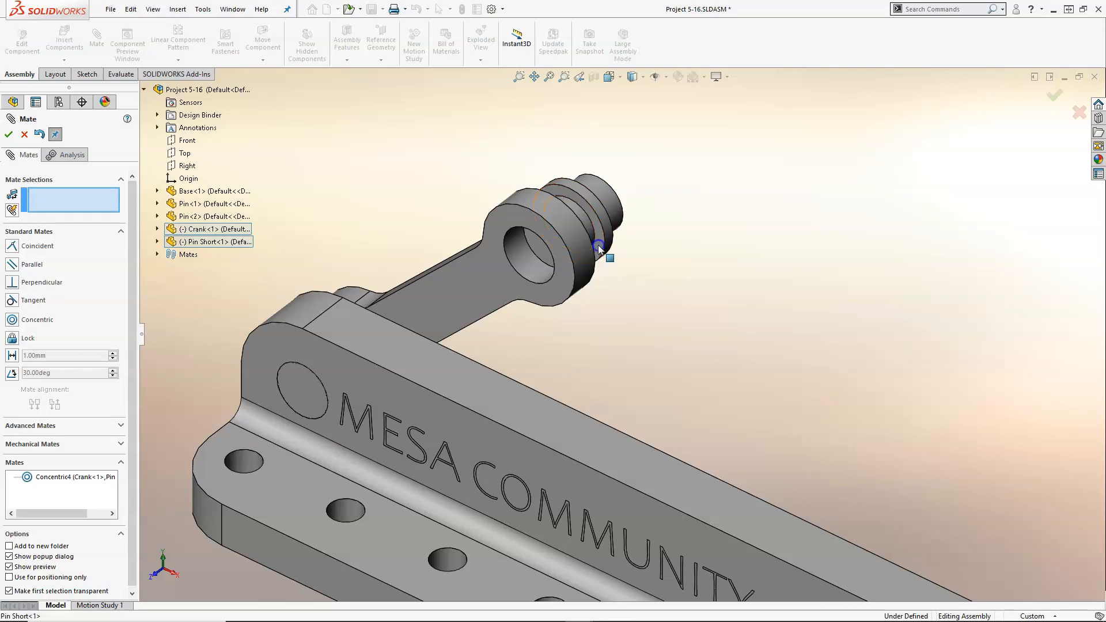
middle_drag(698, 264, 623, 256)
click(624, 217)
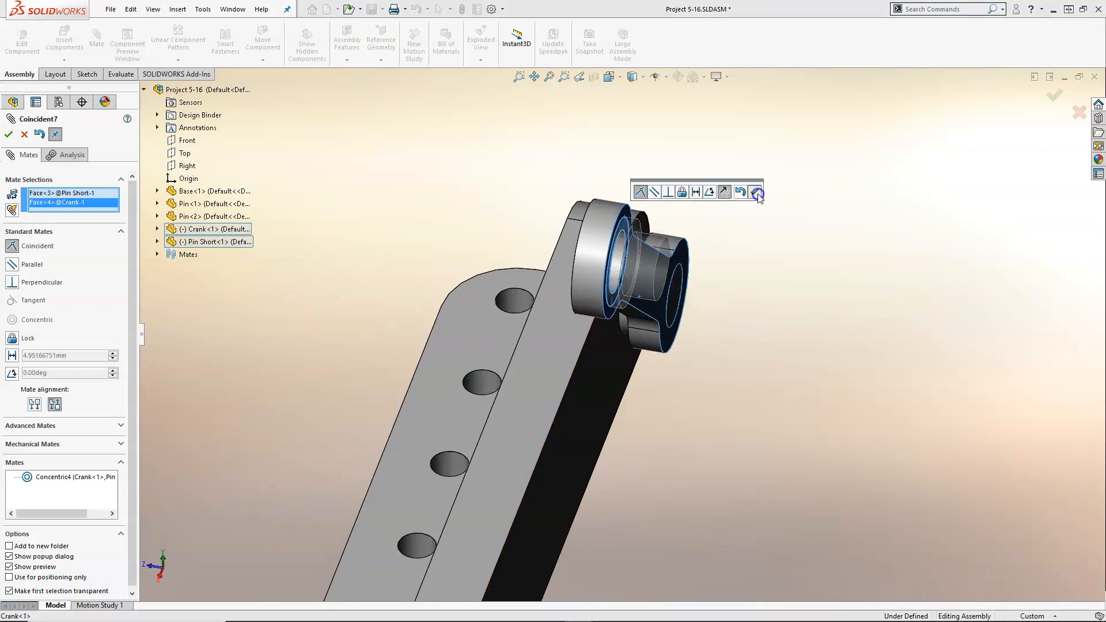
click(753, 191)
middle_drag(755, 196, 831, 176)
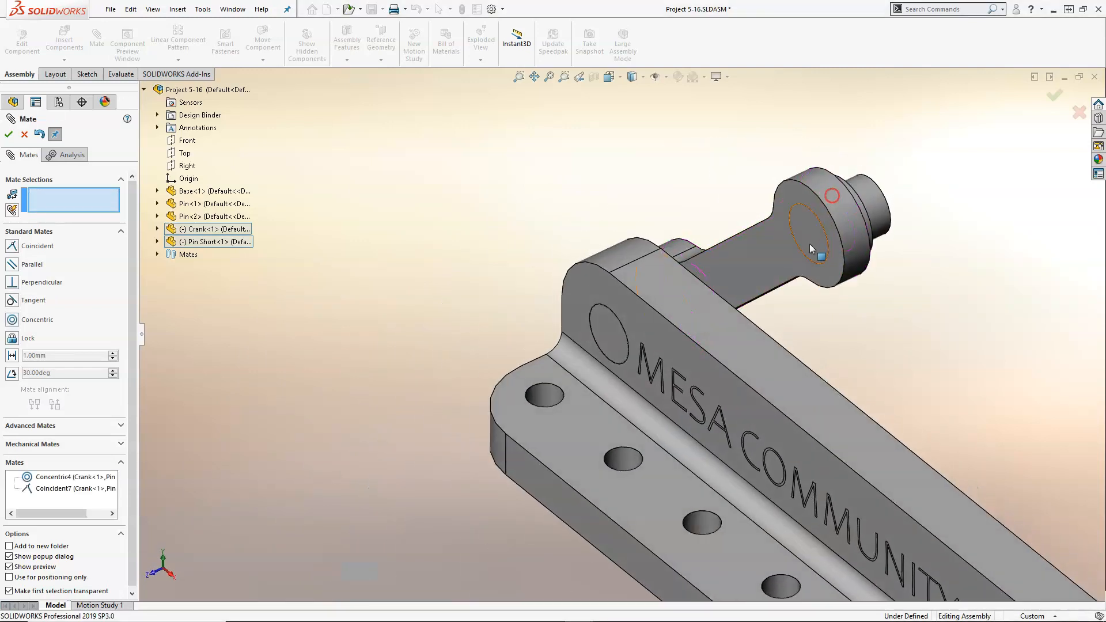
- Check from several sides how the short pin sits in the crank's free end and finish the mating
scroll(810, 244, up, 3)
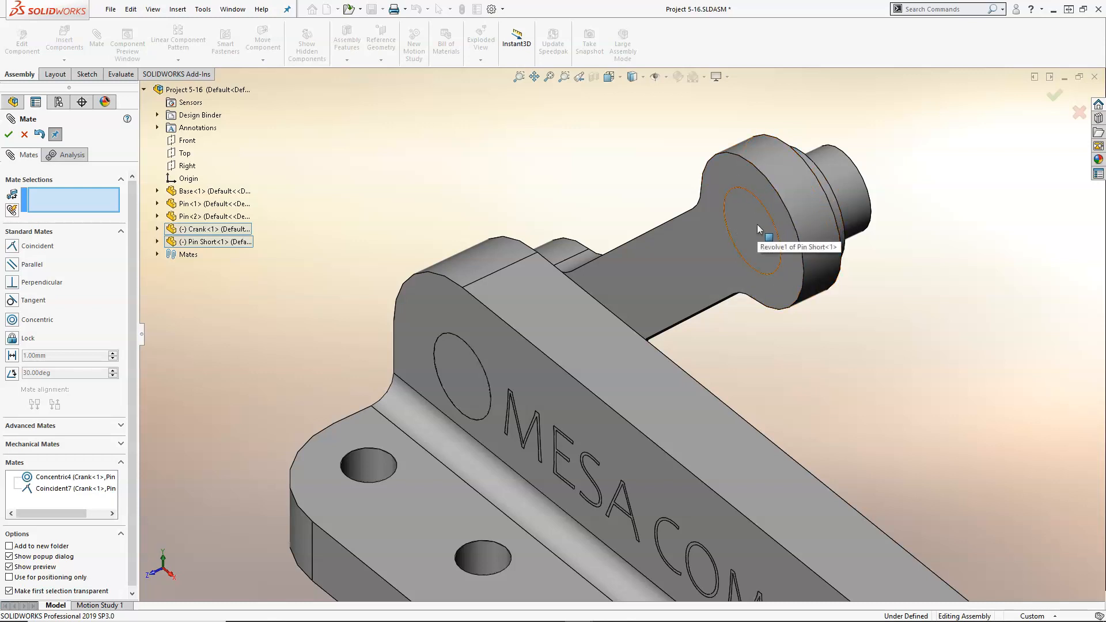
middle_drag(757, 223, 766, 260)
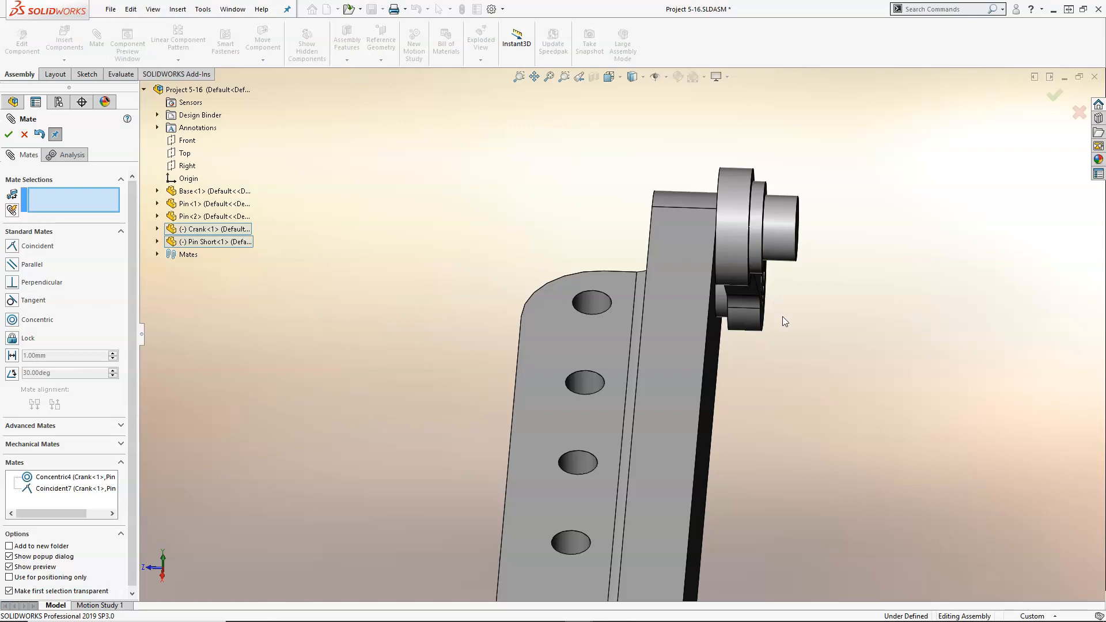
middle_drag(785, 320, 884, 344)
click(8, 134)
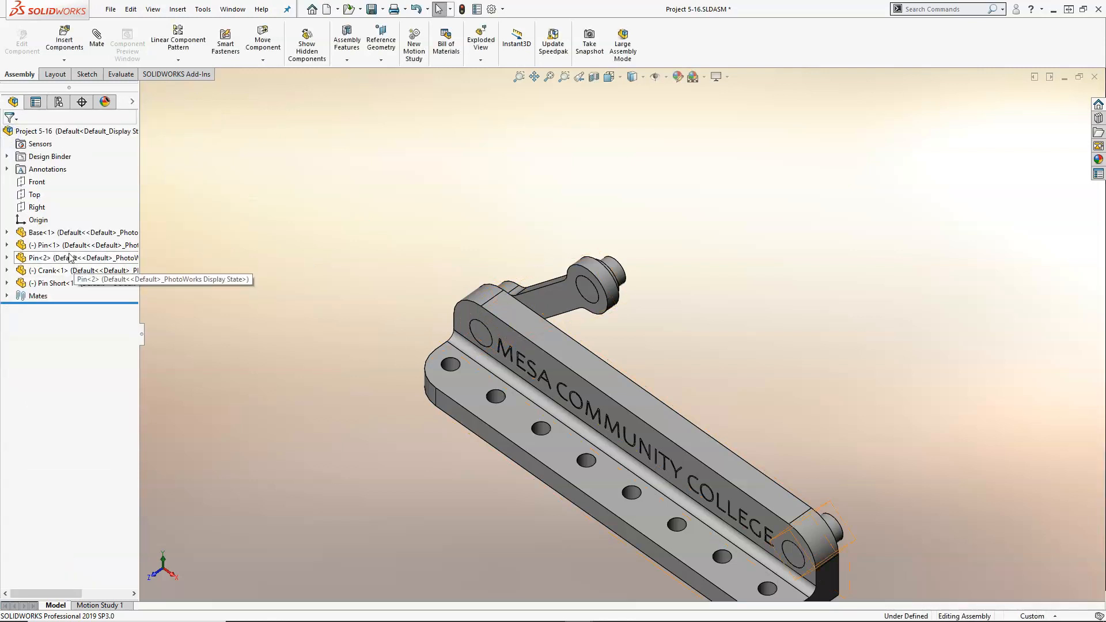
- Examine which mates position the first pin in the base and the crank
mouse_move(69, 249)
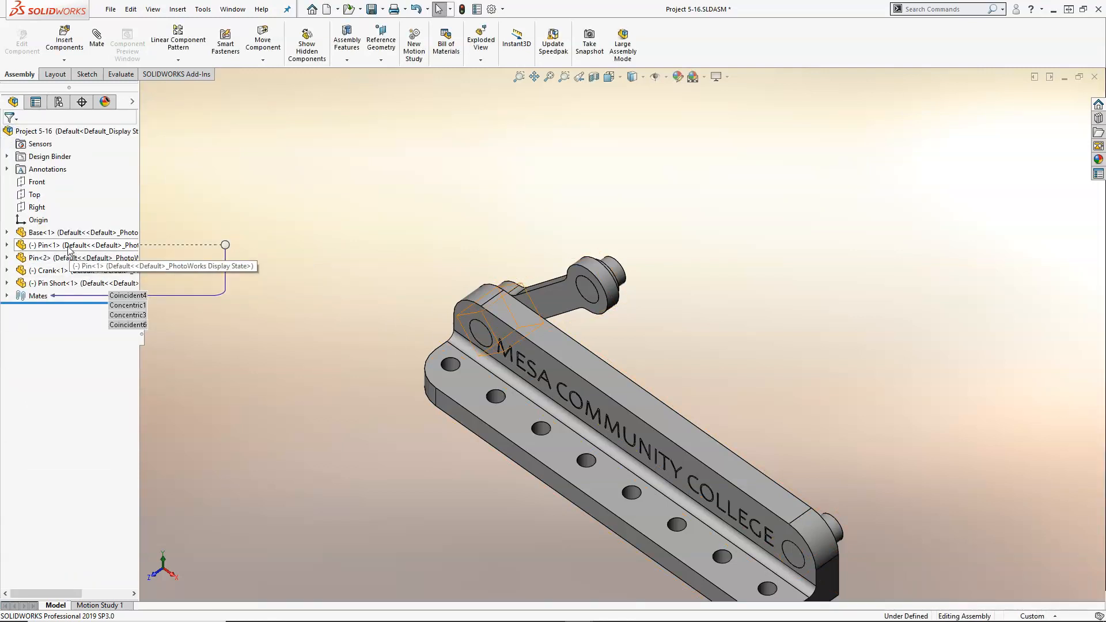
click(68, 249)
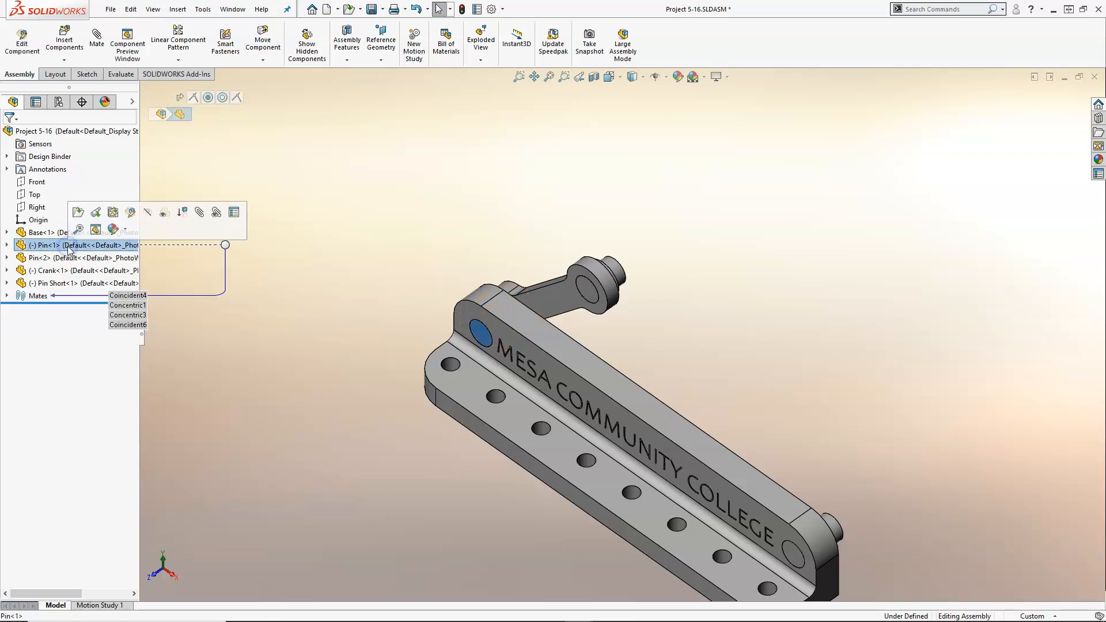
click(7, 246)
click(20, 257)
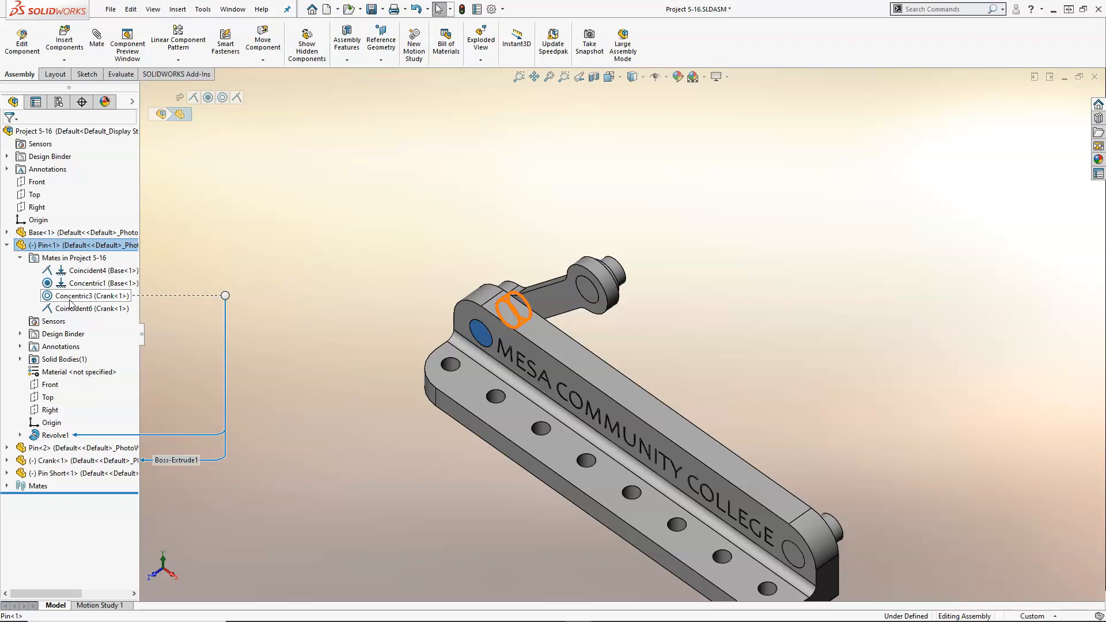
click(7, 246)
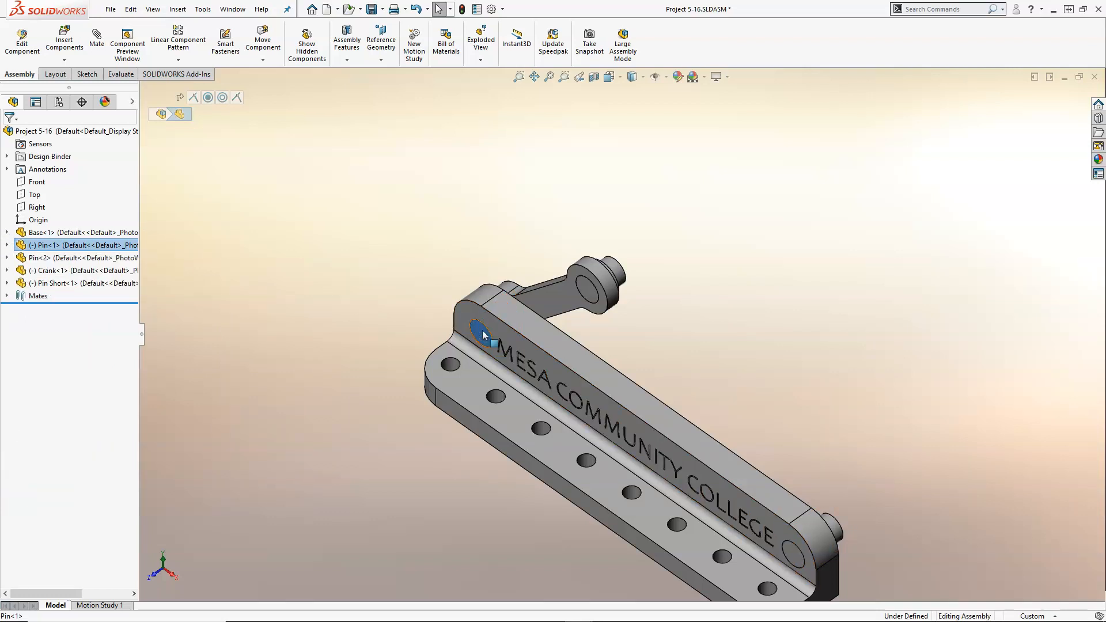
click(377, 295)
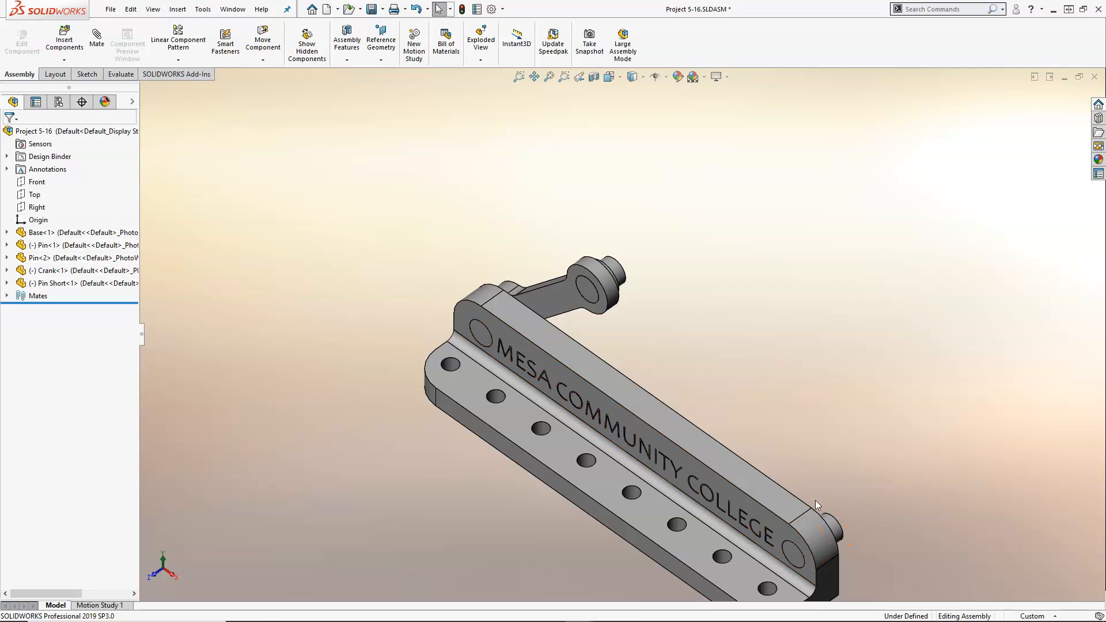
middle_drag(718, 425, 695, 429)
scroll(695, 429, down, 2)
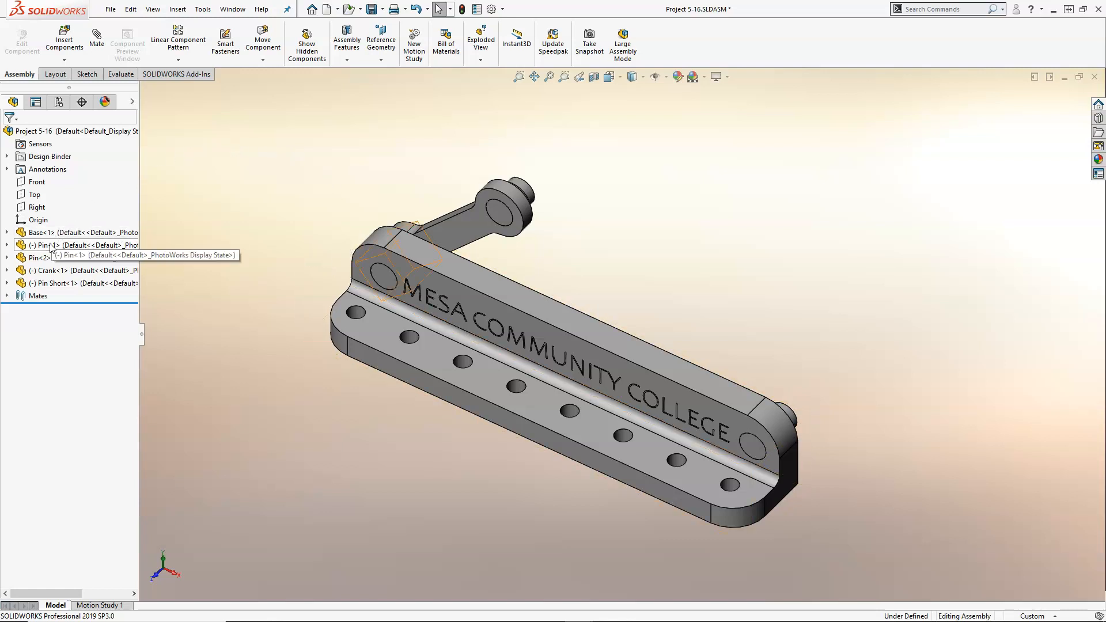
mouse_move(48, 247)
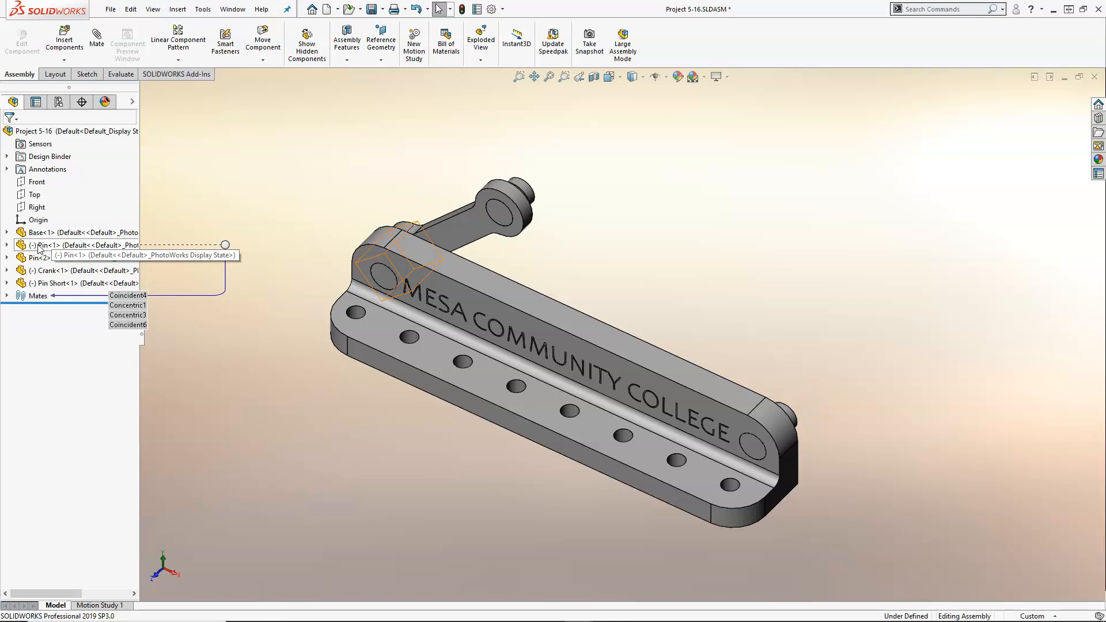
middle_drag(257, 271, 245, 268)
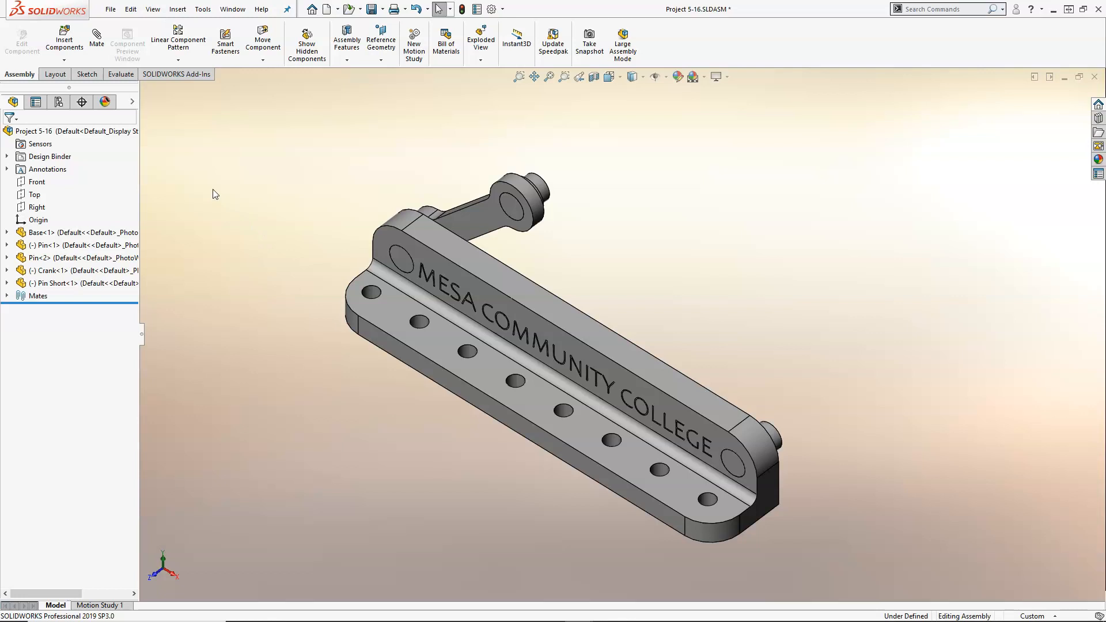
- Insert Coupler.SLDPRT in its default orientation beside the crank, on the short pin's side of the base
click(68, 42)
click(61, 267)
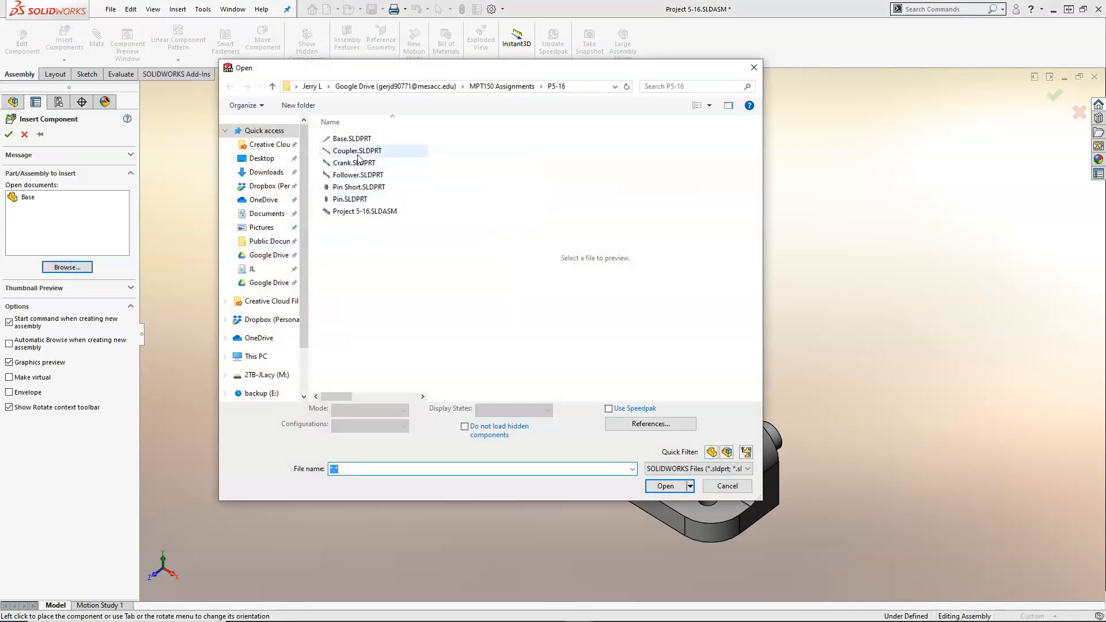
click(357, 152)
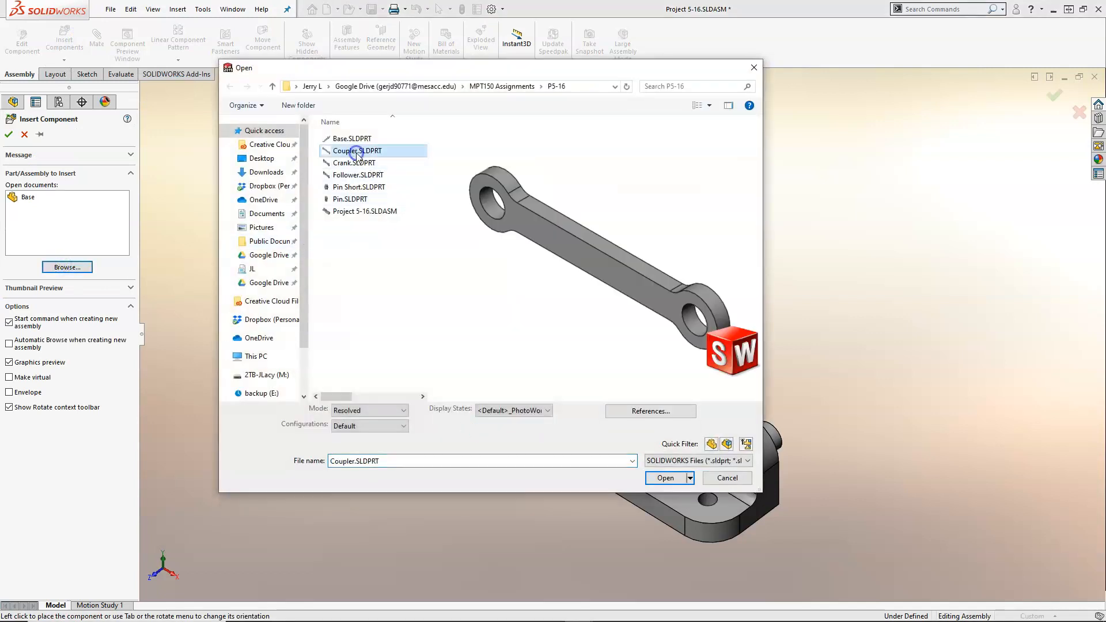
click(665, 478)
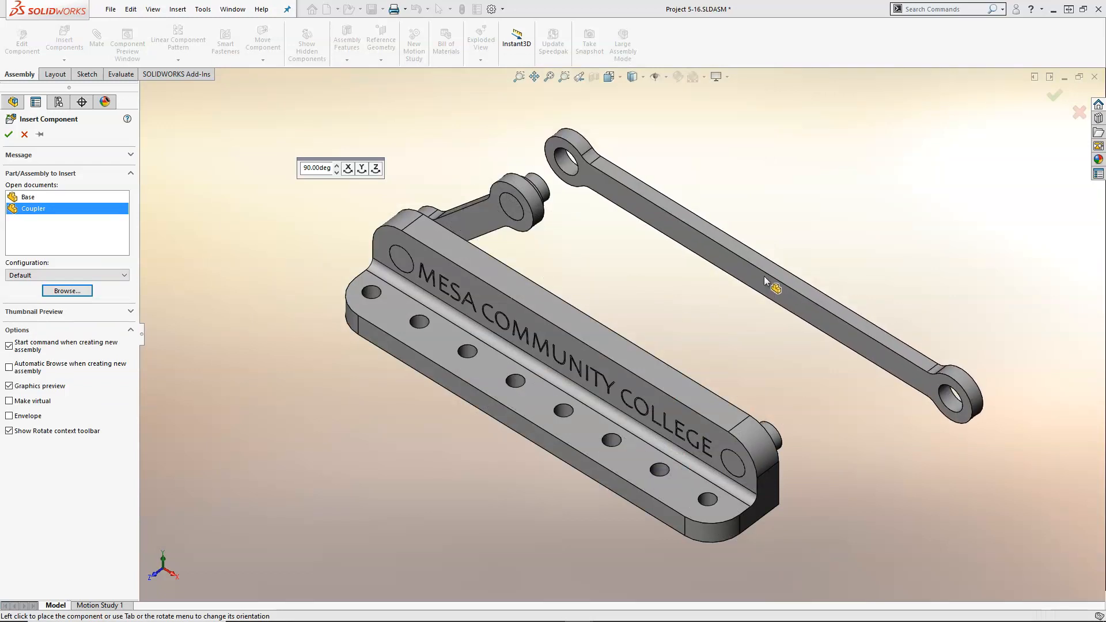
click(764, 275)
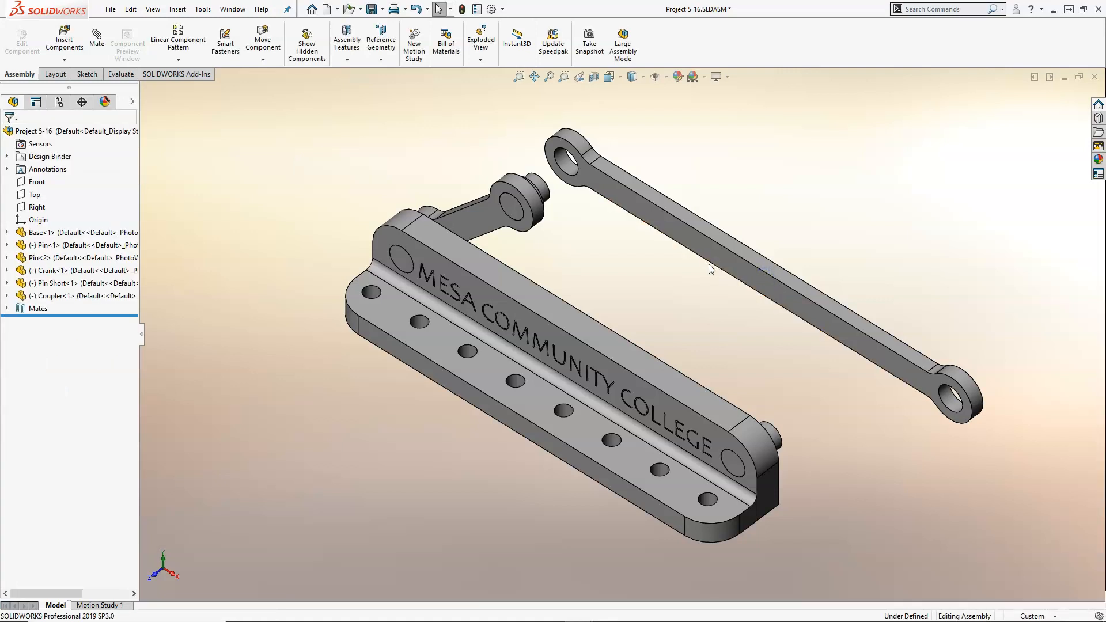
- Add a concentric mate between the hole at the coupler's crank end and the short pin's cylindrical face
scroll(579, 185, down, 3)
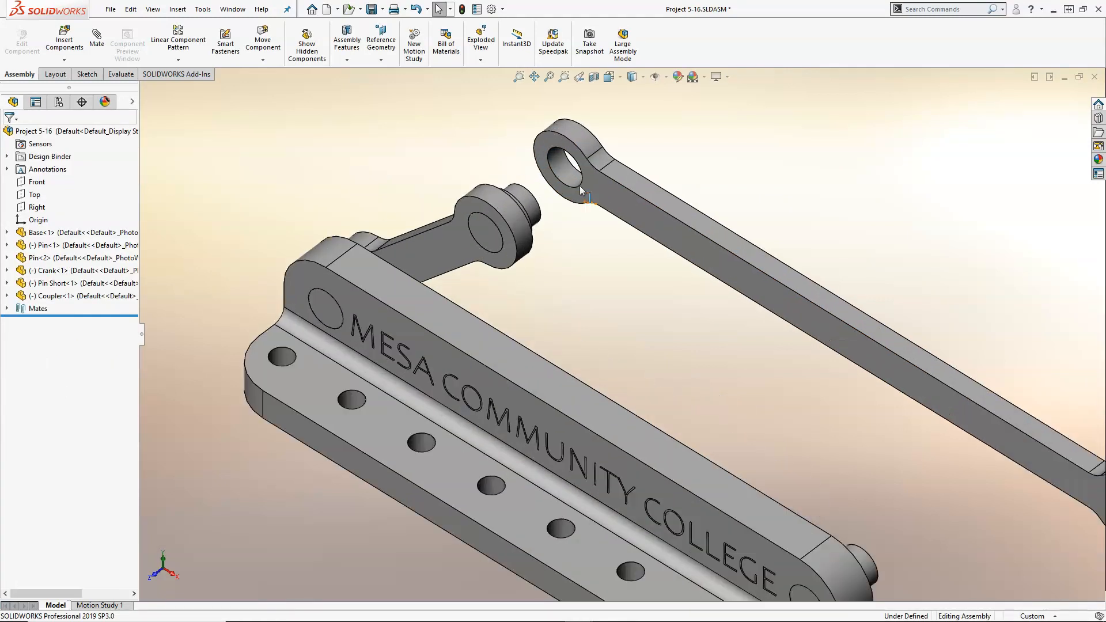
click(579, 186)
click(578, 229)
key(s)
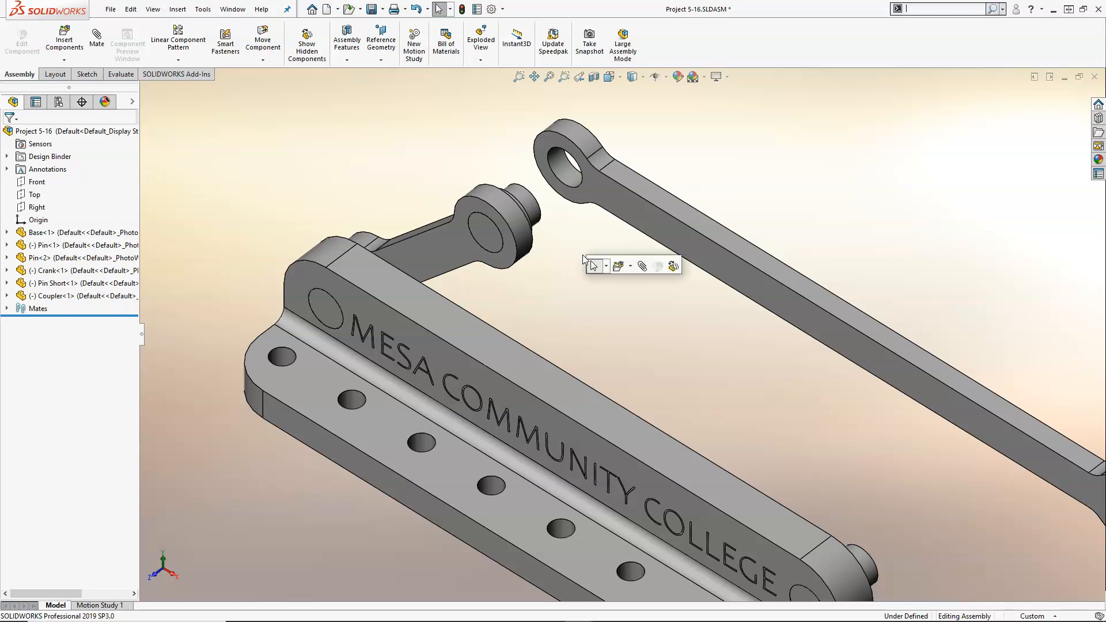
click(641, 266)
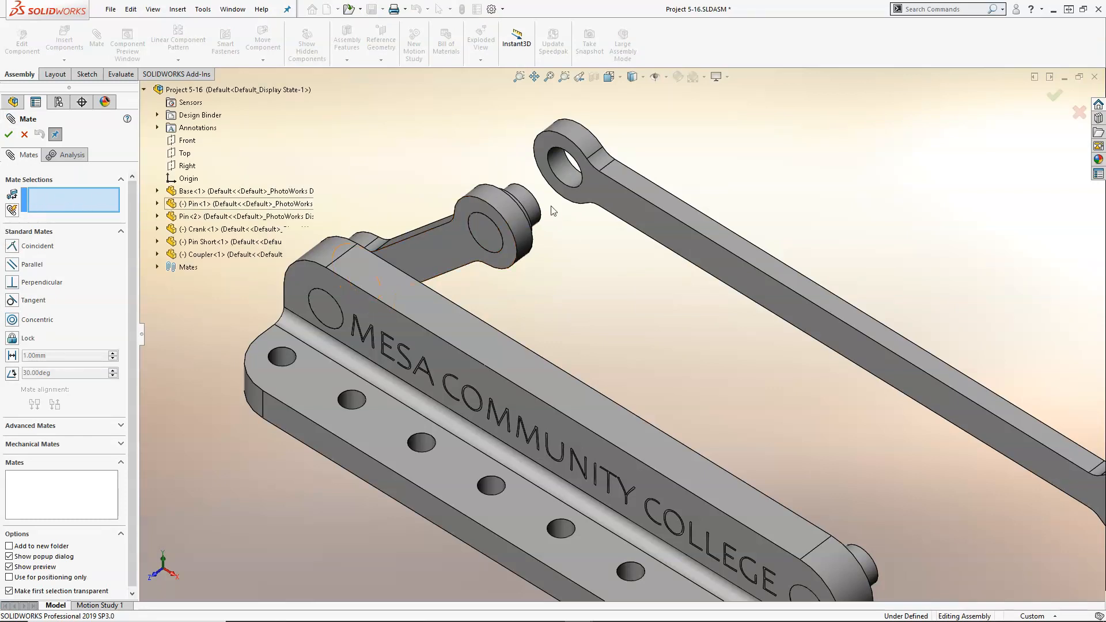
click(571, 179)
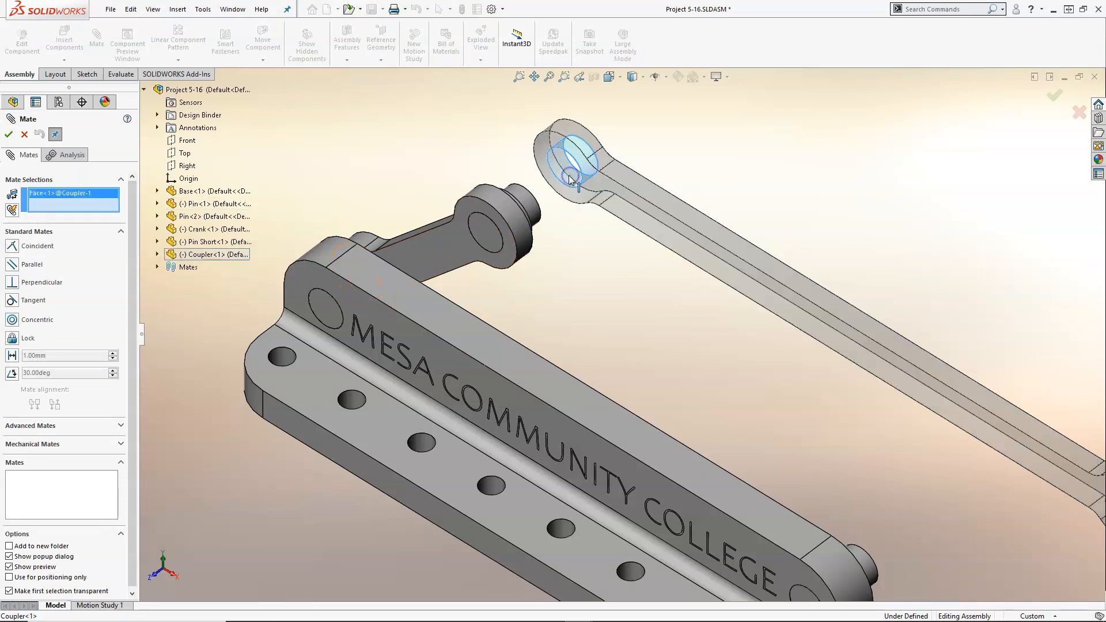
click(531, 202)
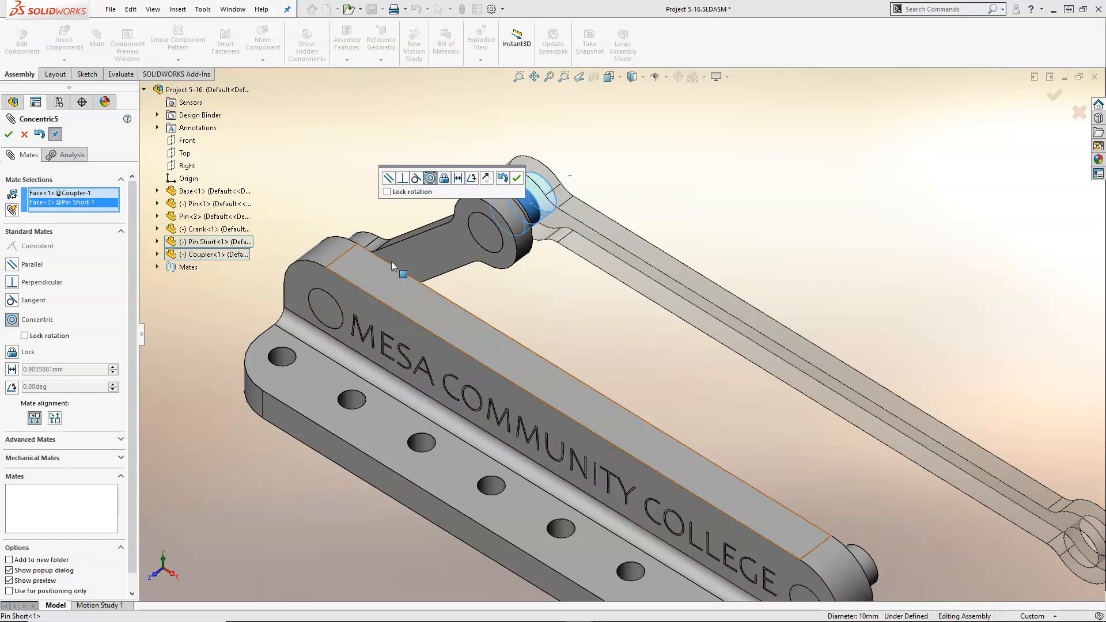
click(515, 178)
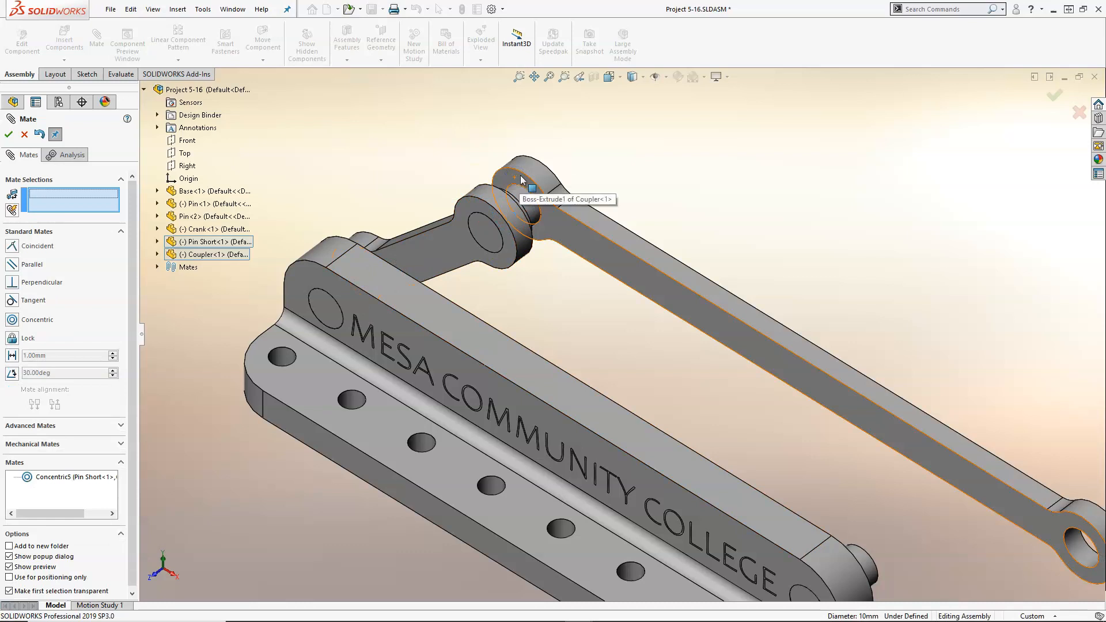
- Add a coincident mate between the coupler's face toward the base and the short pin's flange face
click(522, 179)
middle_drag(638, 180, 551, 177)
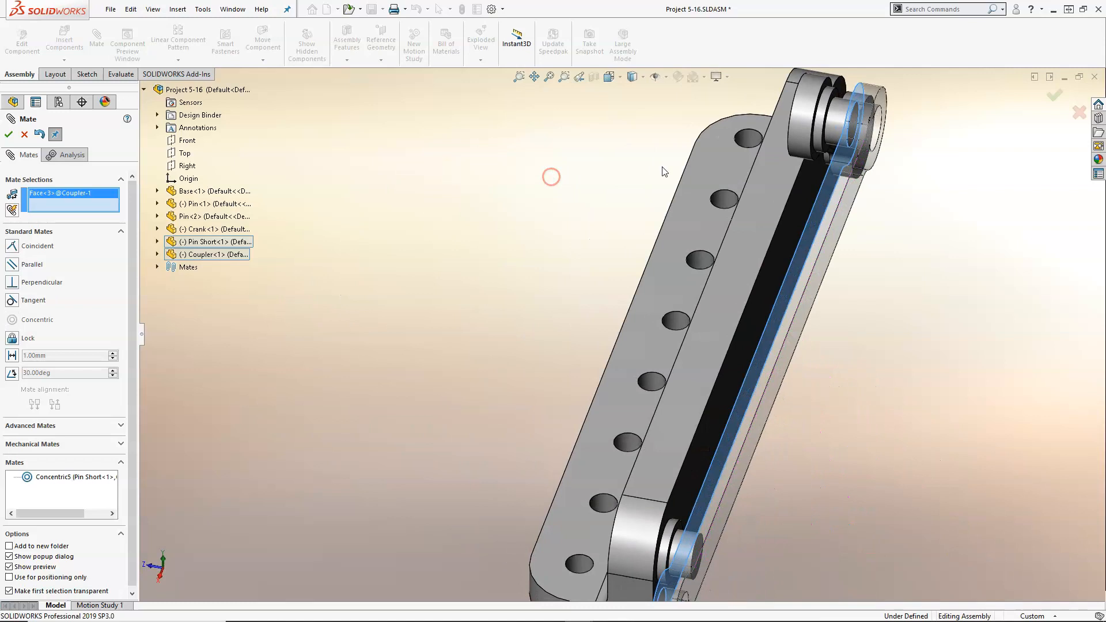
scroll(830, 111, down, 3)
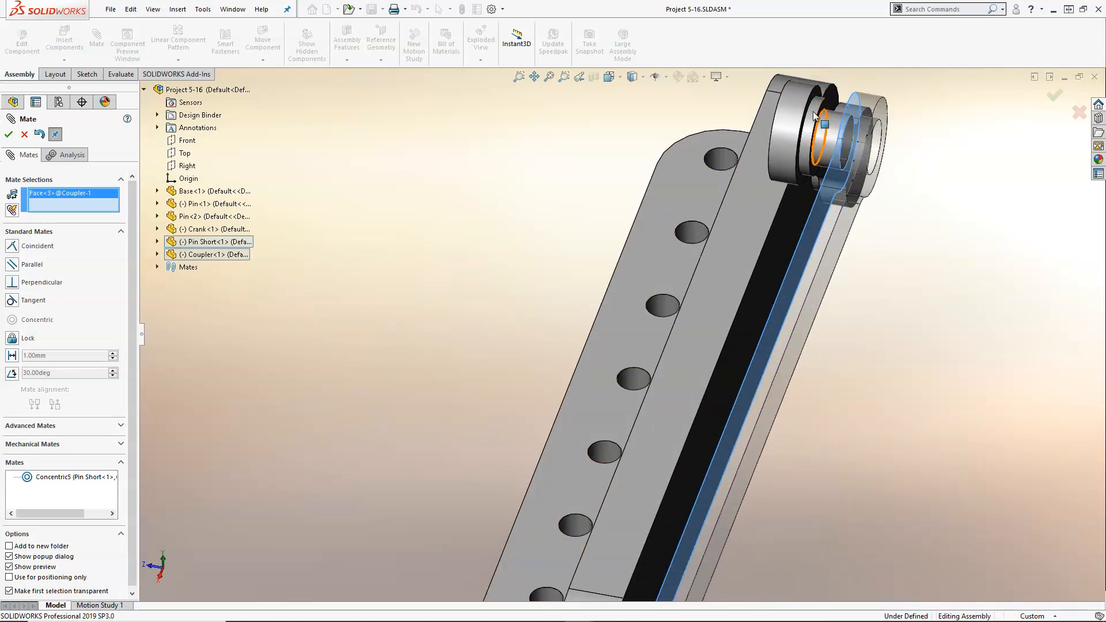
scroll(831, 109, down, 5)
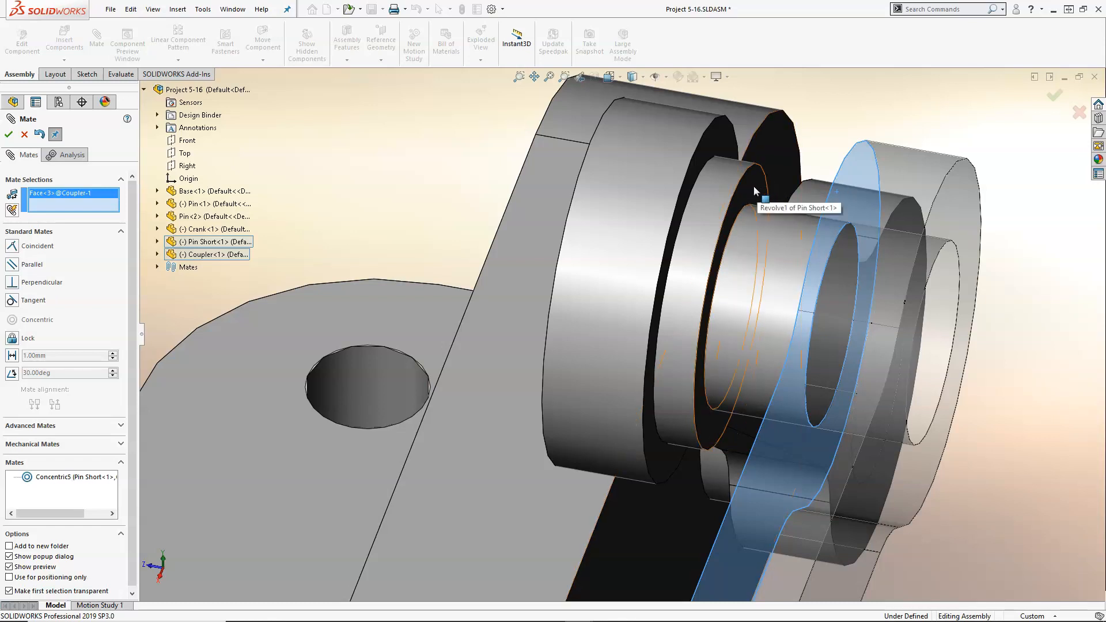
click(754, 190)
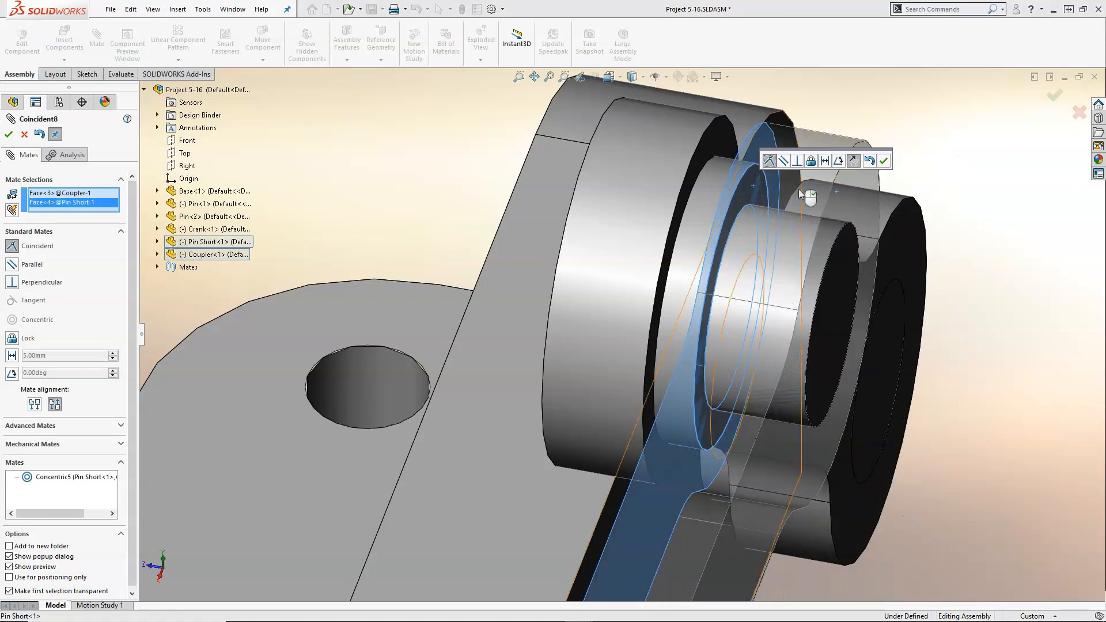
click(884, 161)
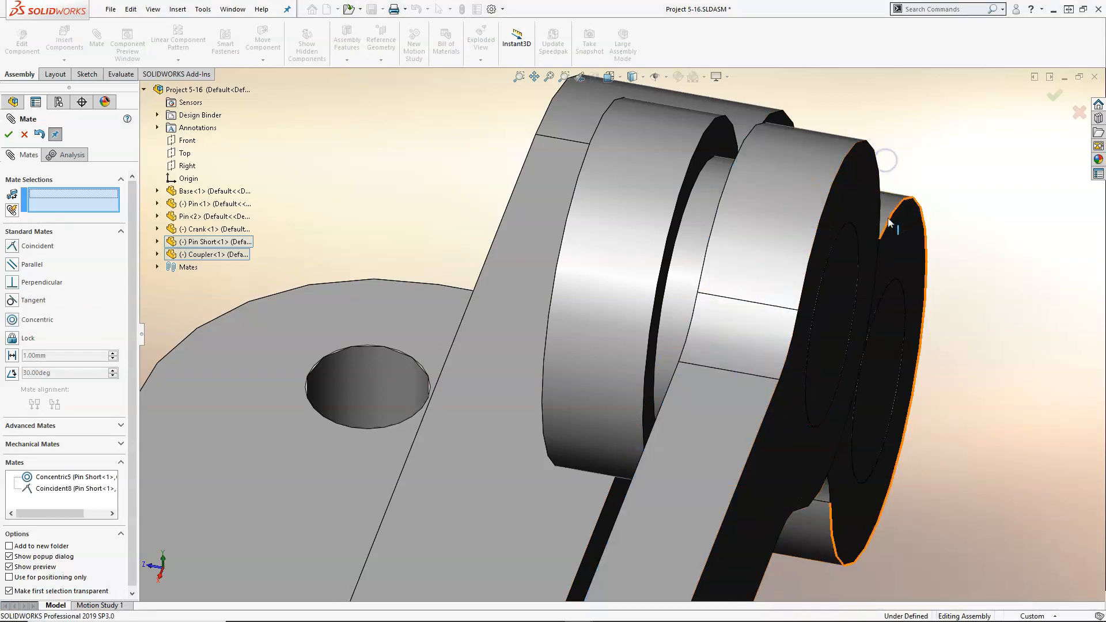
- Swing the crank and coupler up above the base, set the isometric view and finish the mating
scroll(770, 239, up, 5)
middle_drag(770, 236, 854, 201)
scroll(786, 191, up, 3)
scroll(817, 245, up, 3)
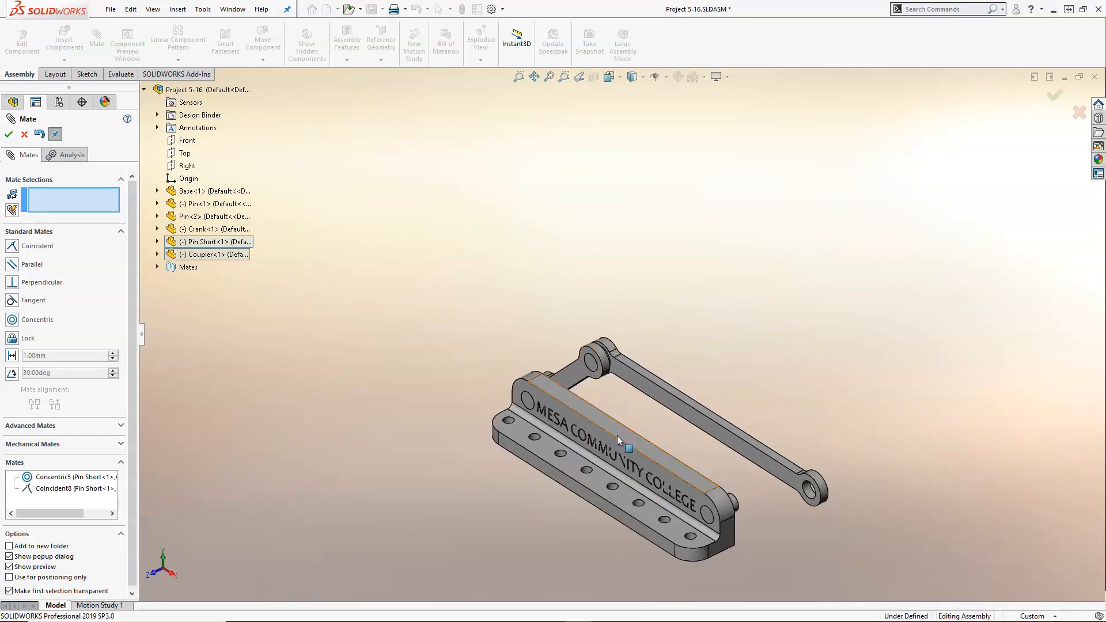
mouse_move(623, 485)
middle_down()
mouse_move(654, 457)
mouse_move(640, 472)
middle_up()
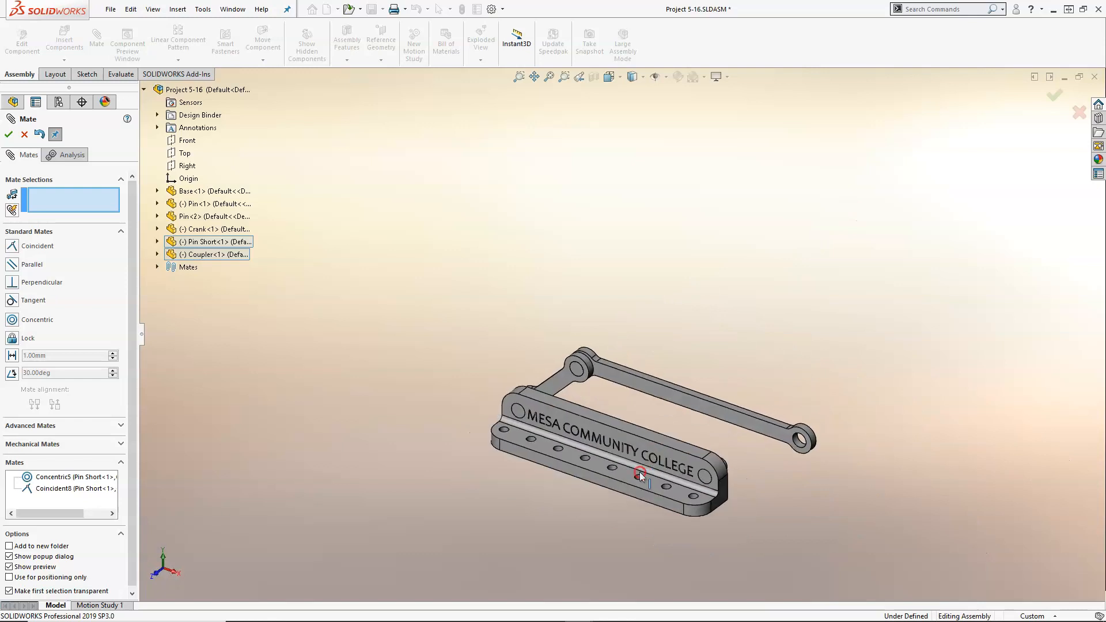
drag(565, 382, 530, 354)
drag(720, 383, 682, 382)
middle_drag(725, 413, 694, 412)
key(ctrl+7)
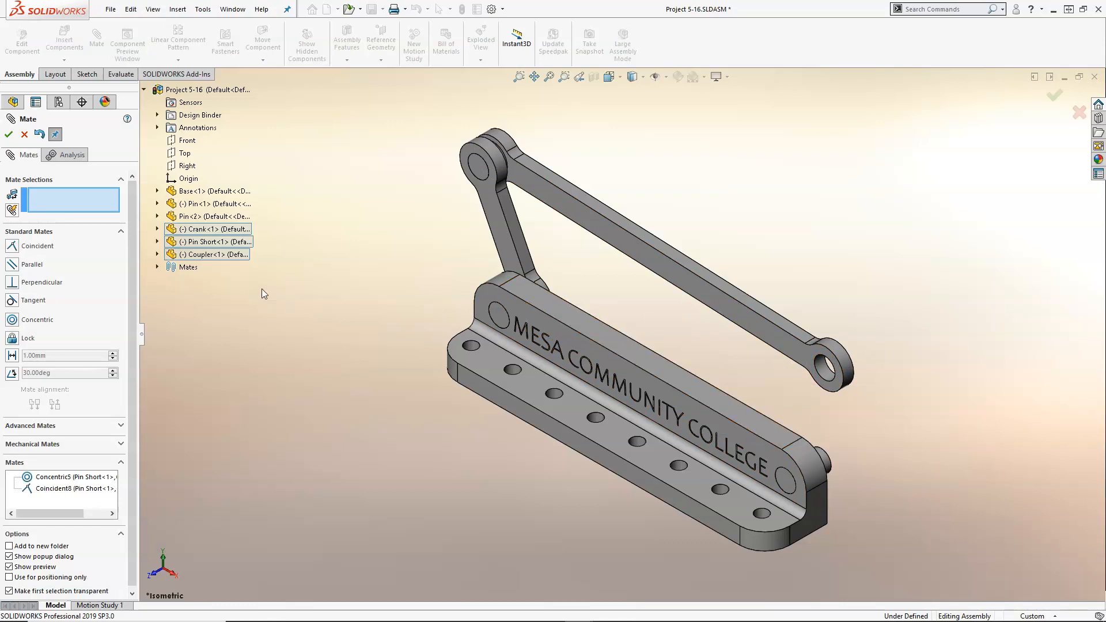
click(9, 134)
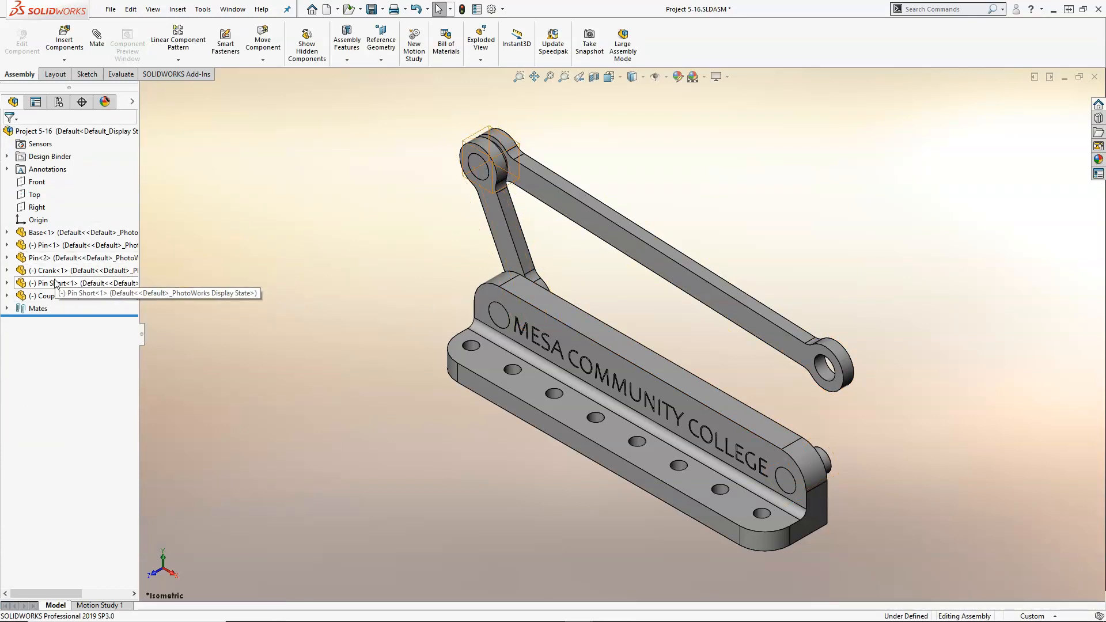
- Place a second copy of the short pin near the coupler's free end
mouse_move(85, 286)
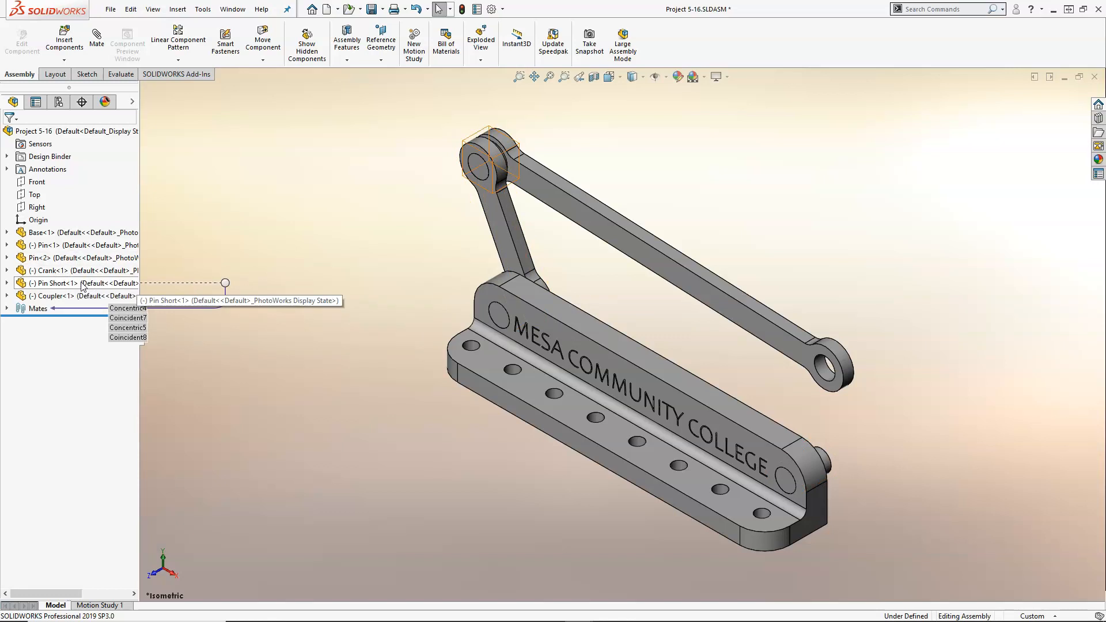
drag(84, 287, 871, 341)
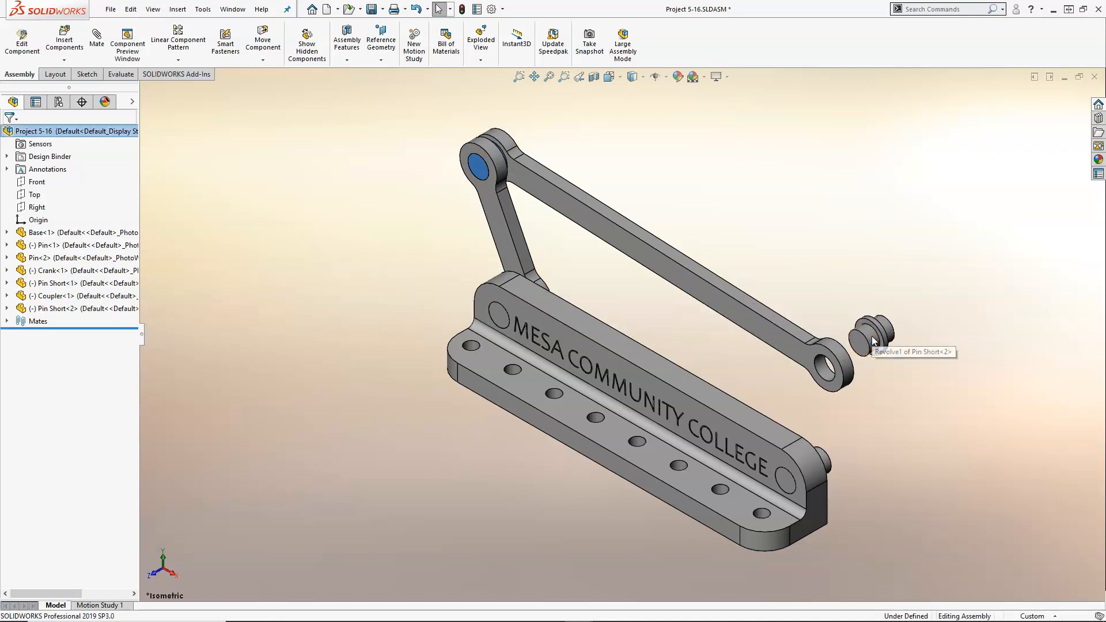
- Add a concentric mate between the hole at the coupler's free end and the second short pin's cylindrical face
scroll(861, 382, up, 3)
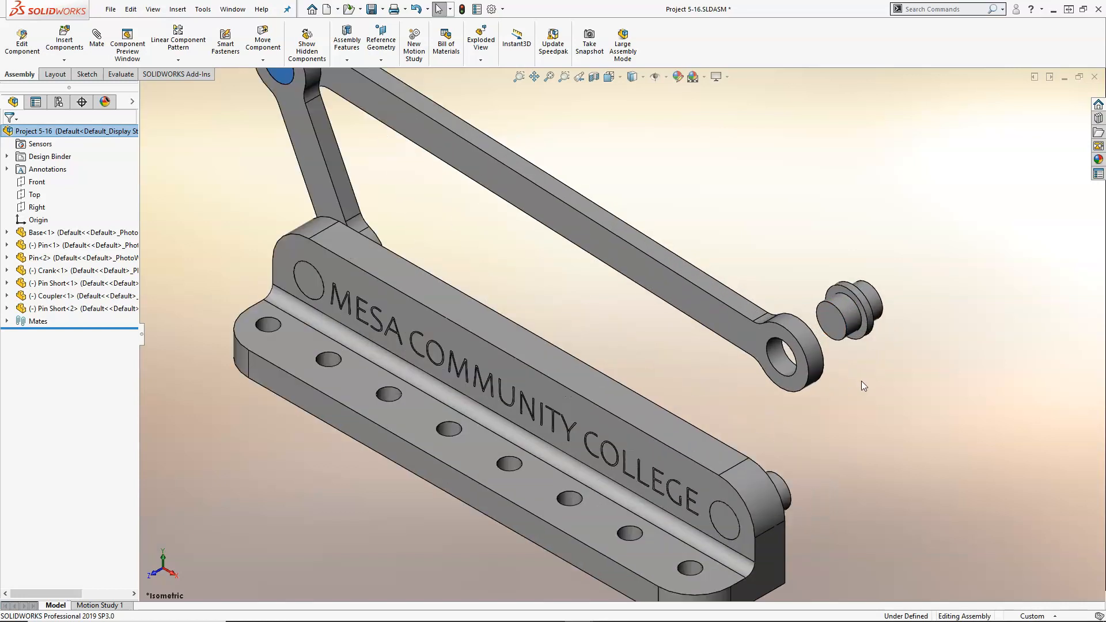
scroll(852, 381, up, 2)
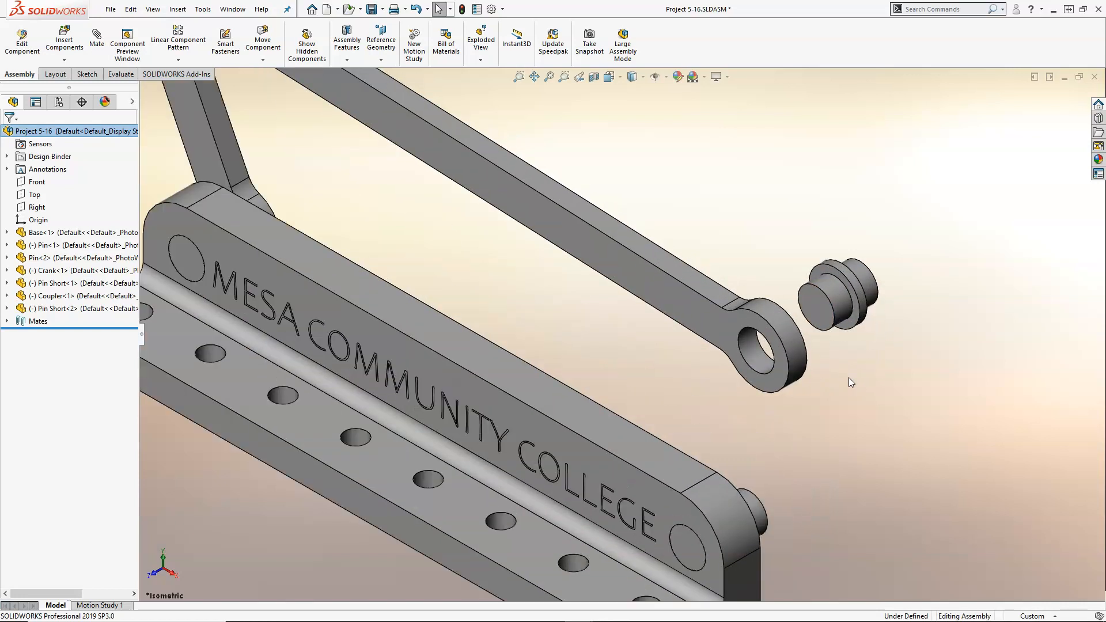
click(756, 357)
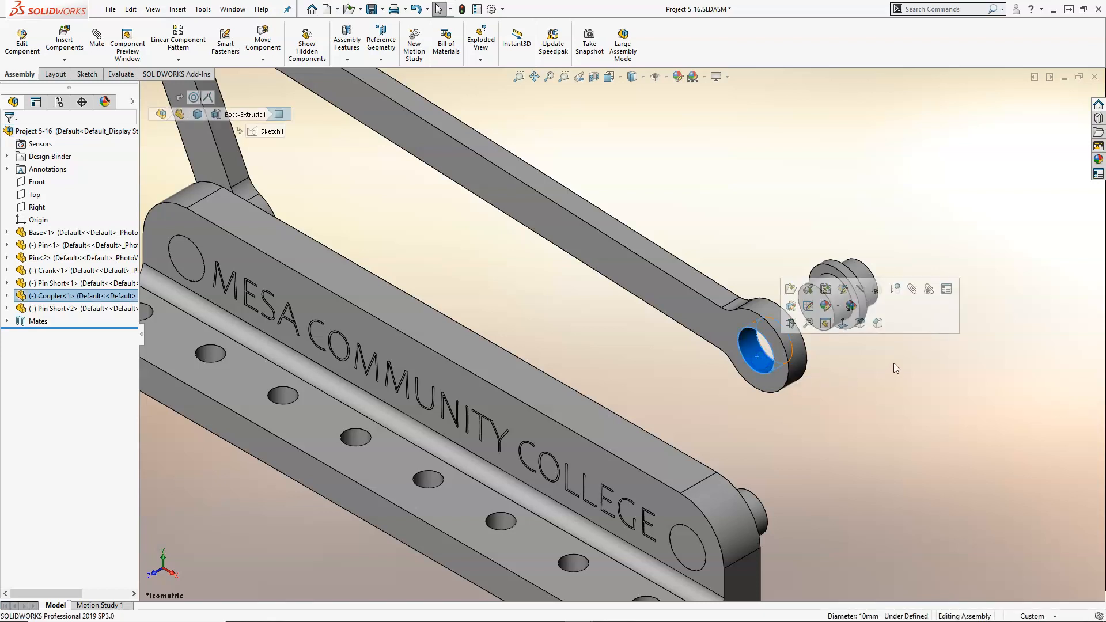
ctrl+click(844, 300)
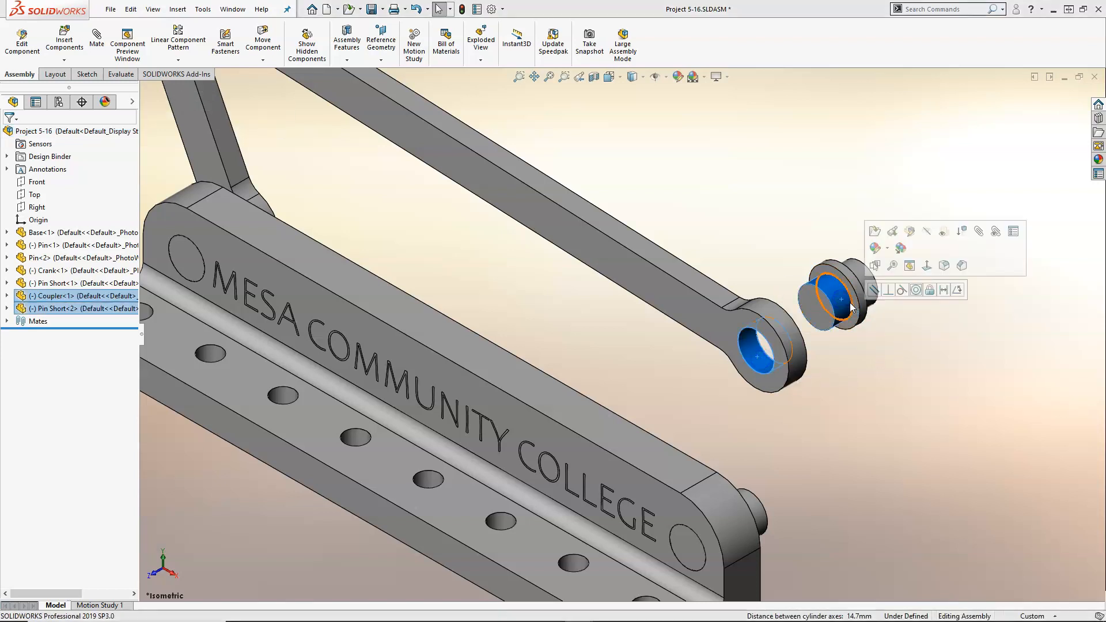
click(915, 290)
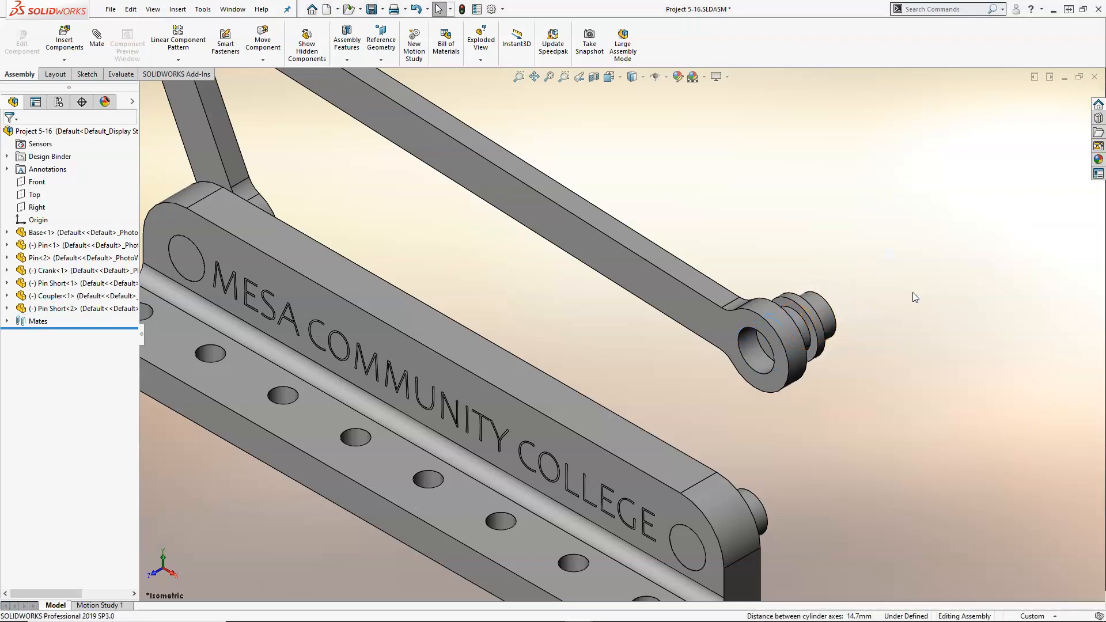
- Add a coincident mate between the second short pin's flange face and the coupler's face toward the pin
click(810, 333)
middle_drag(921, 344, 830, 333)
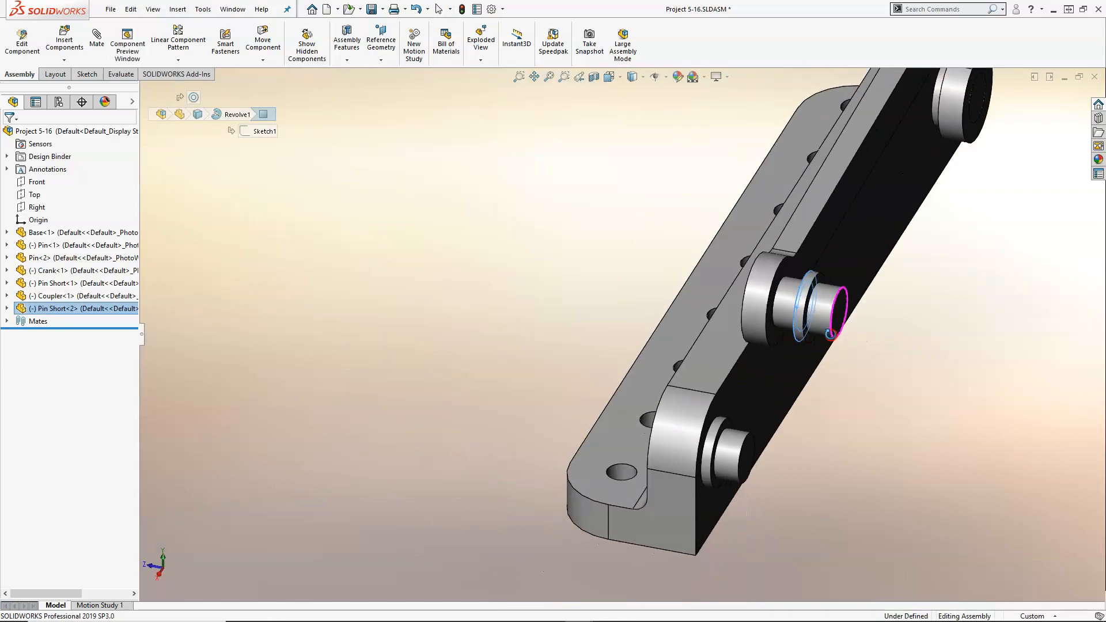
ctrl+click(787, 264)
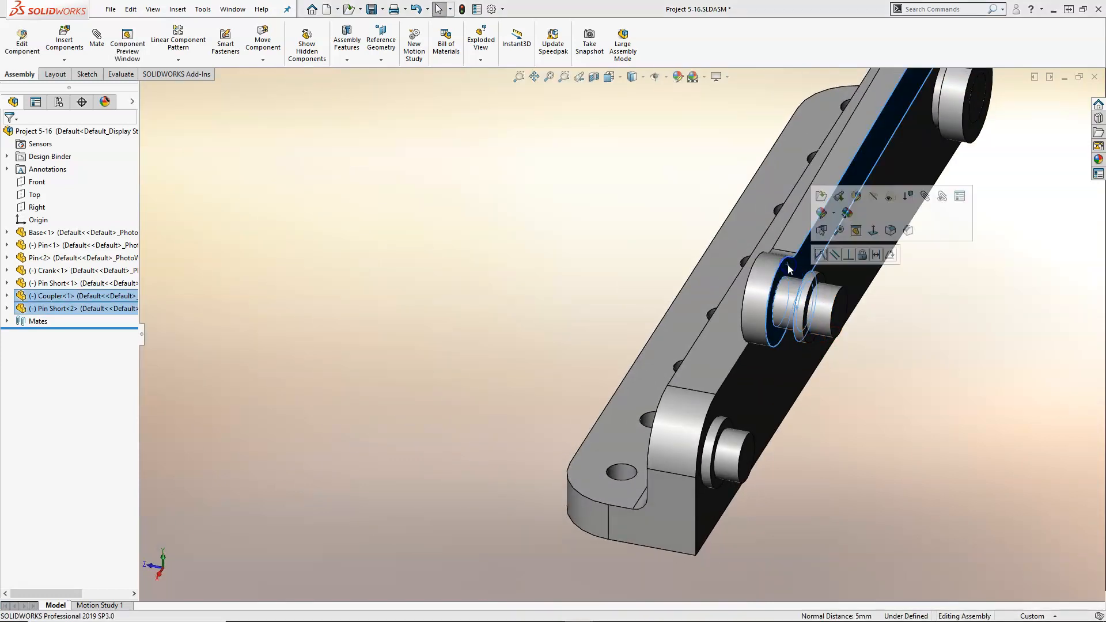
click(819, 255)
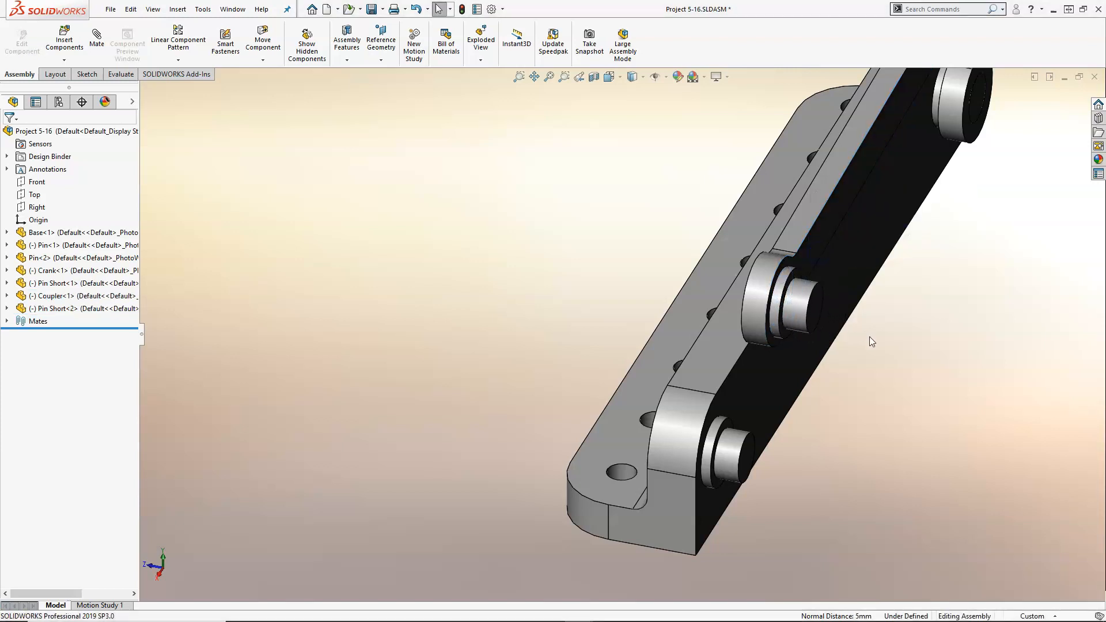
- Place a second copy of the crank beside the linkage, accepting a coincident mate between its flat face and the base's lower edge
middle_drag(837, 336, 760, 340)
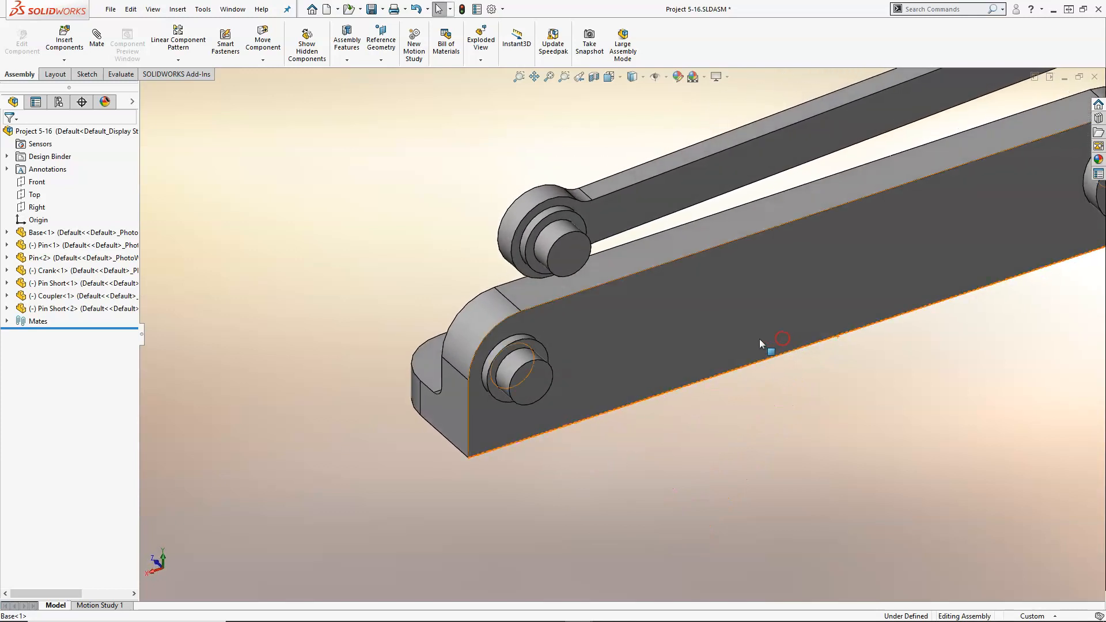
drag(659, 204, 669, 142)
click(773, 389)
scroll(785, 304, up, 4)
mouse_move(787, 304)
middle_down()
mouse_move(799, 292)
mouse_move(797, 311)
middle_up()
scroll(802, 305, down, 2)
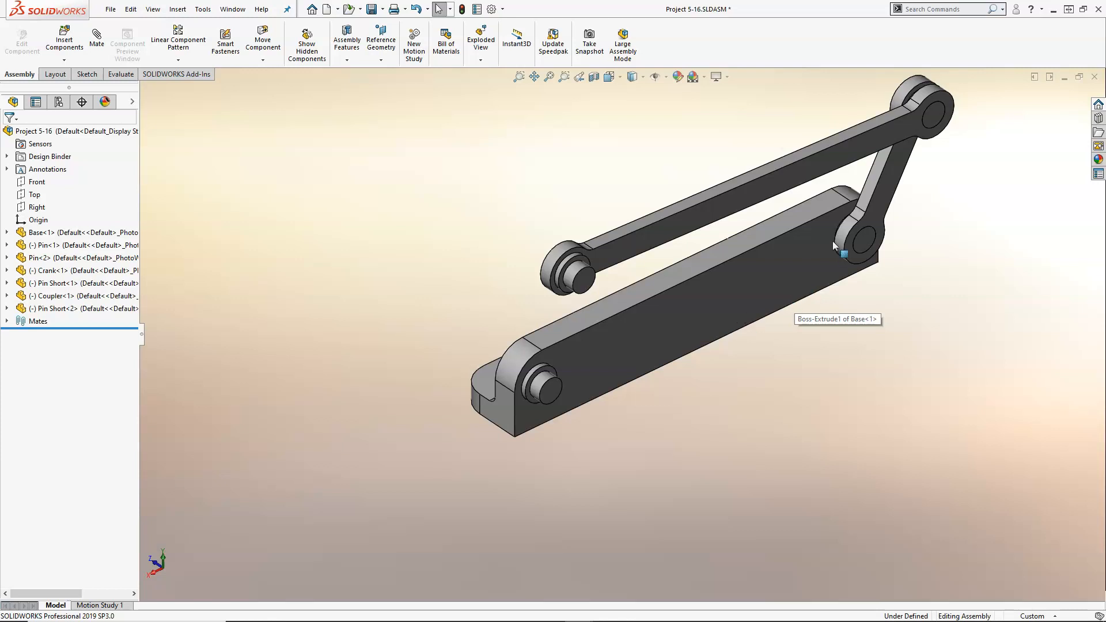
ctrl+drag(890, 193, 662, 359)
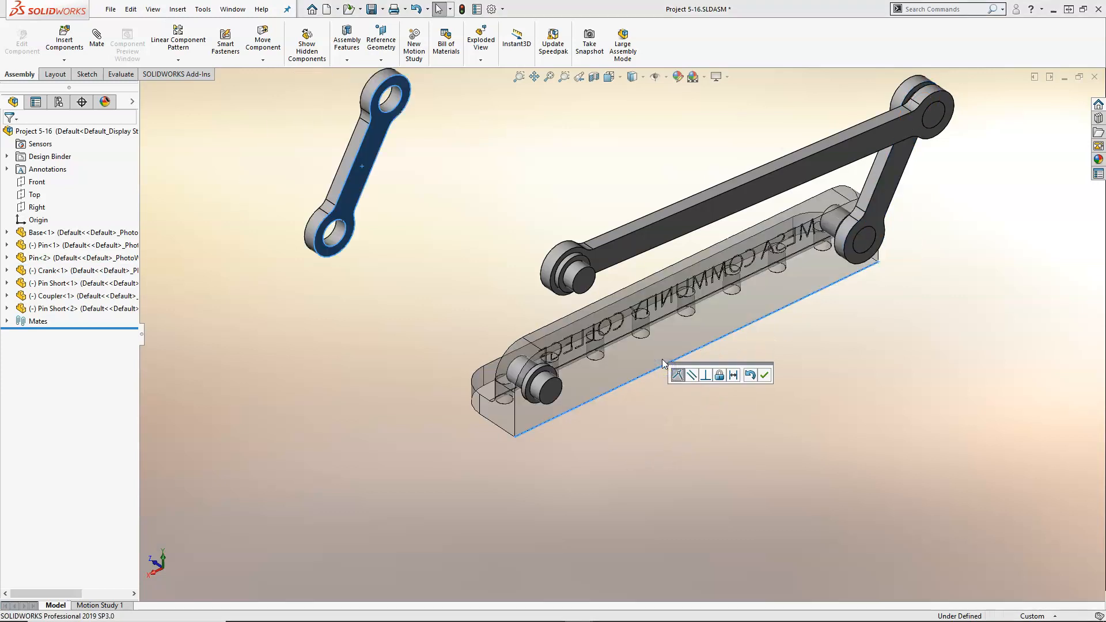
click(764, 375)
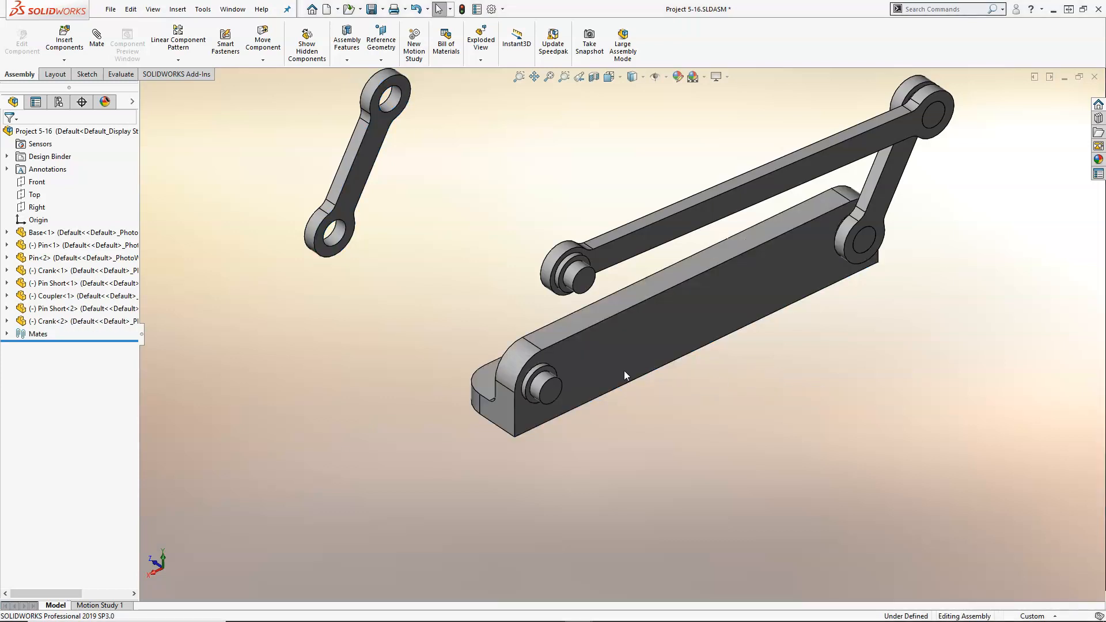
- Add a concentric mate between the crank copy's lower hole and the base's free pin, and swing the crank about it
scroll(450, 276, down, 2)
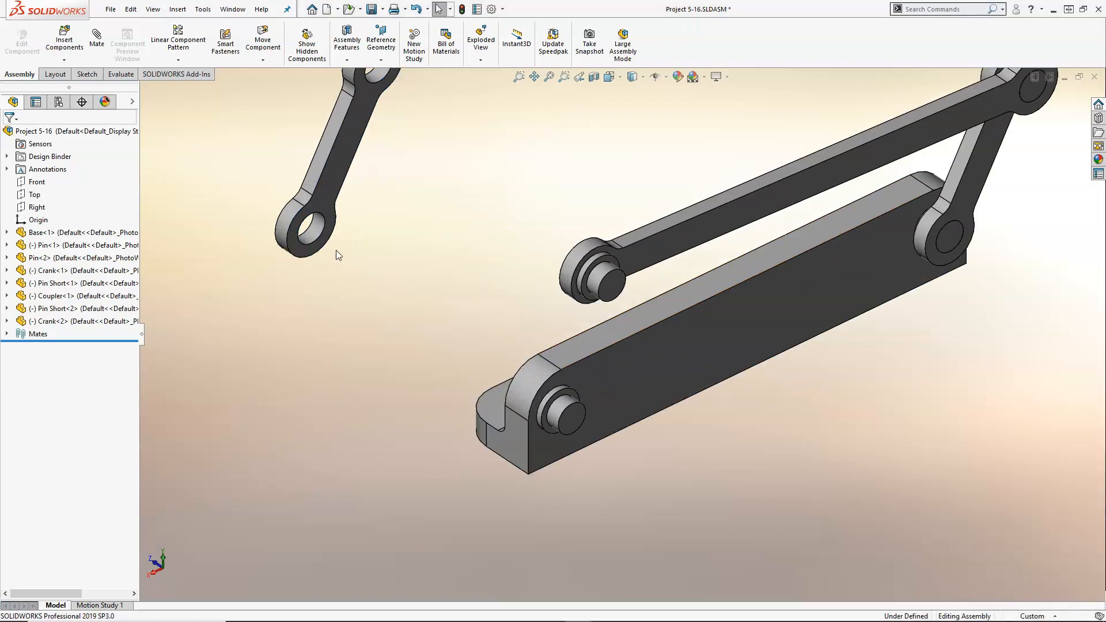
click(322, 242)
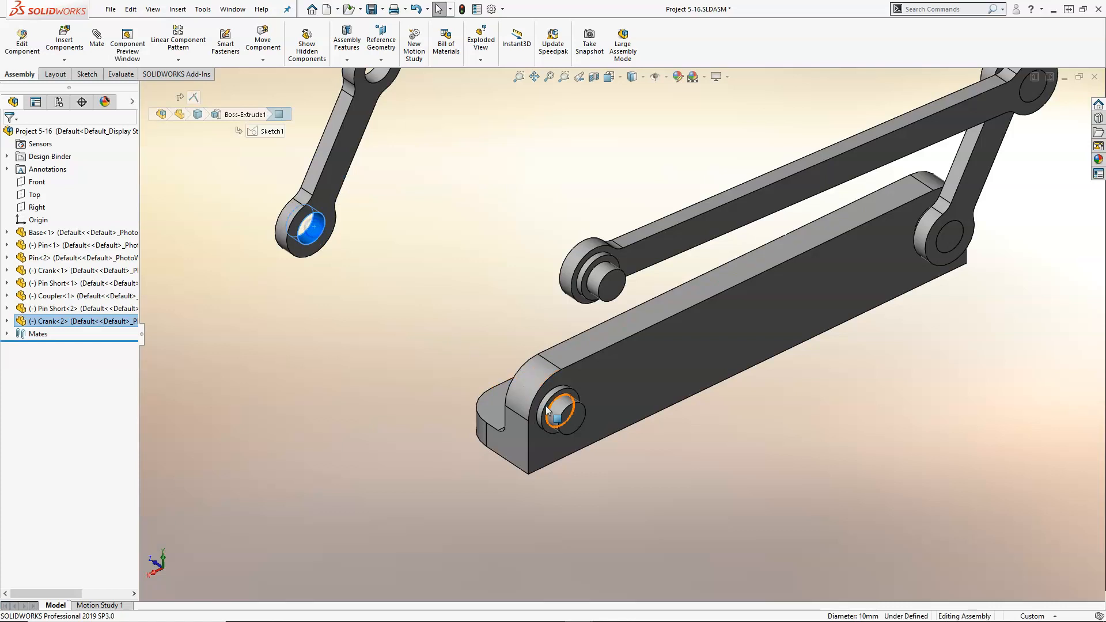
click(558, 411)
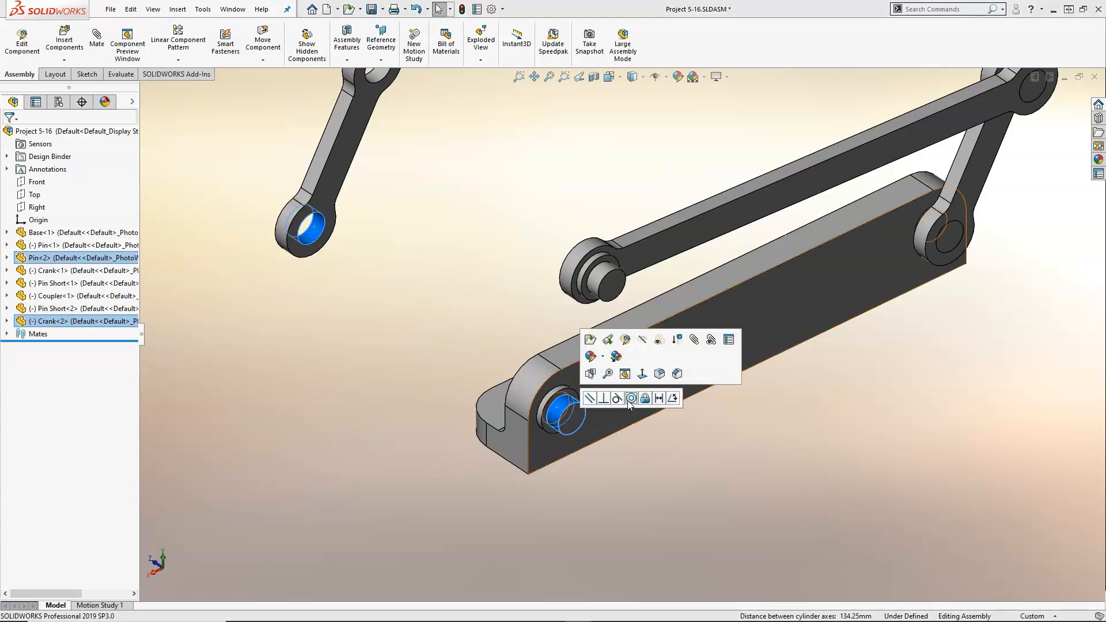
click(630, 398)
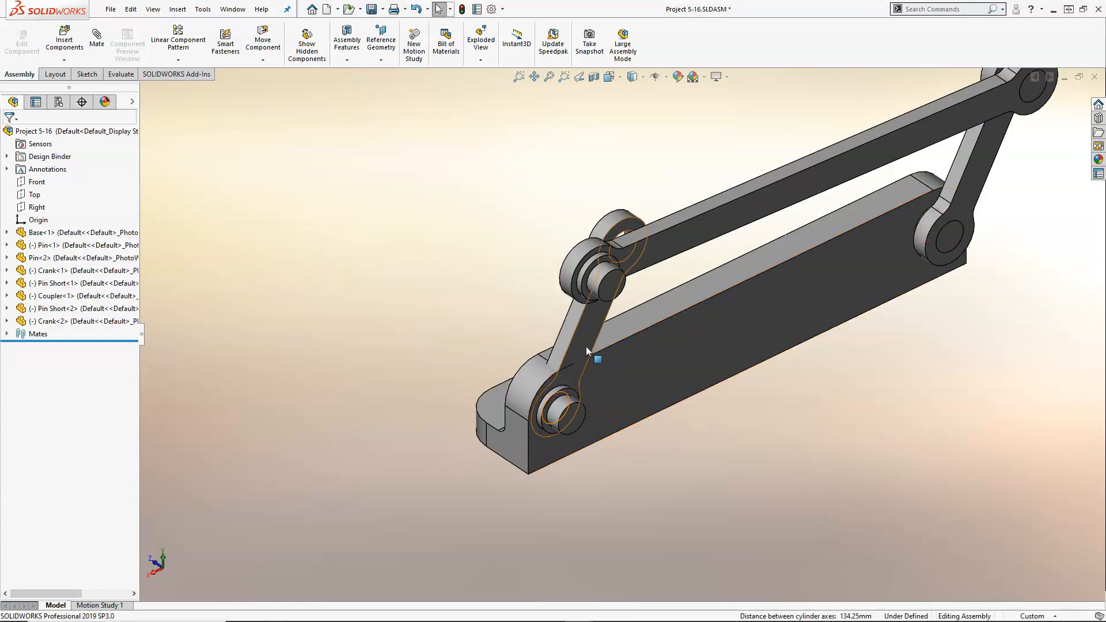
drag(585, 343, 559, 333)
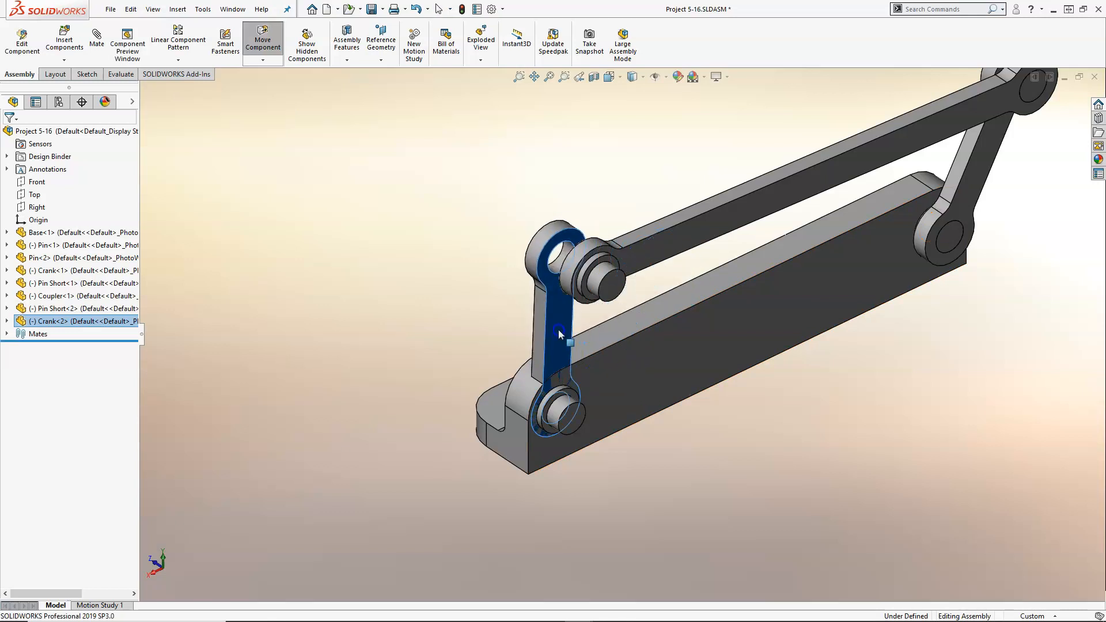
- Open the crank copy's coincident mate with the base for editing and remove the base edge from its selections
click(8, 322)
click(20, 334)
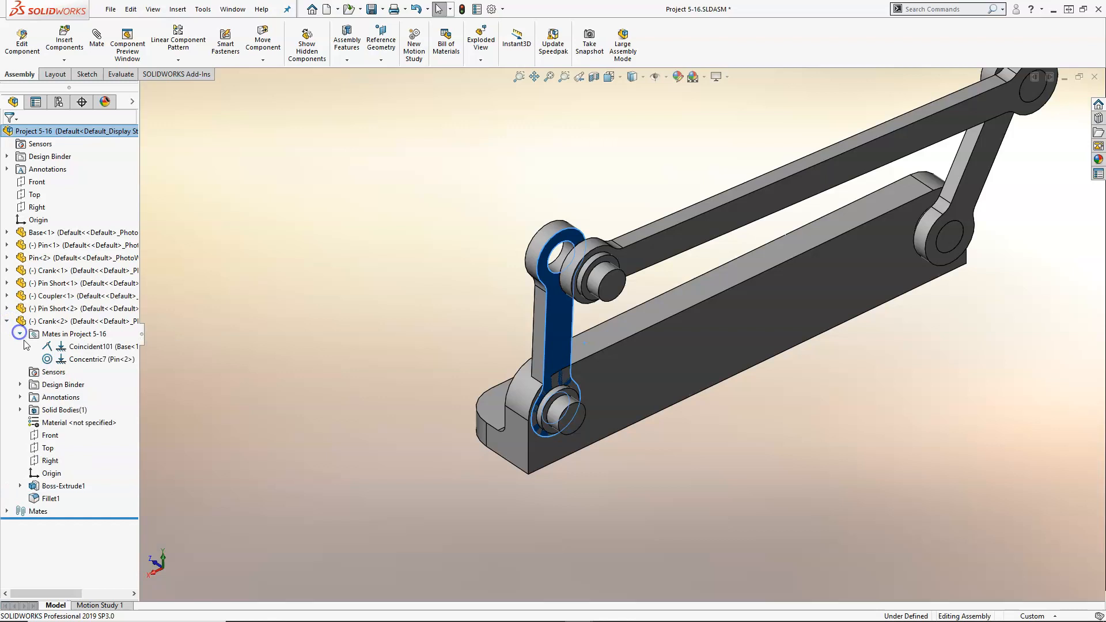
click(75, 348)
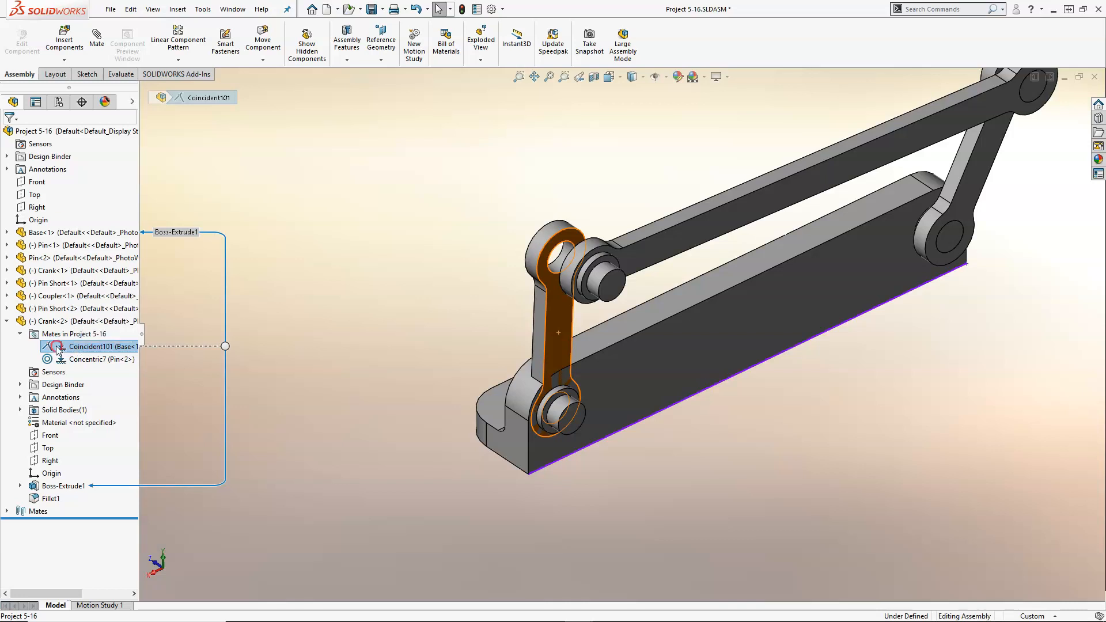
right_click(57, 346)
click(65, 312)
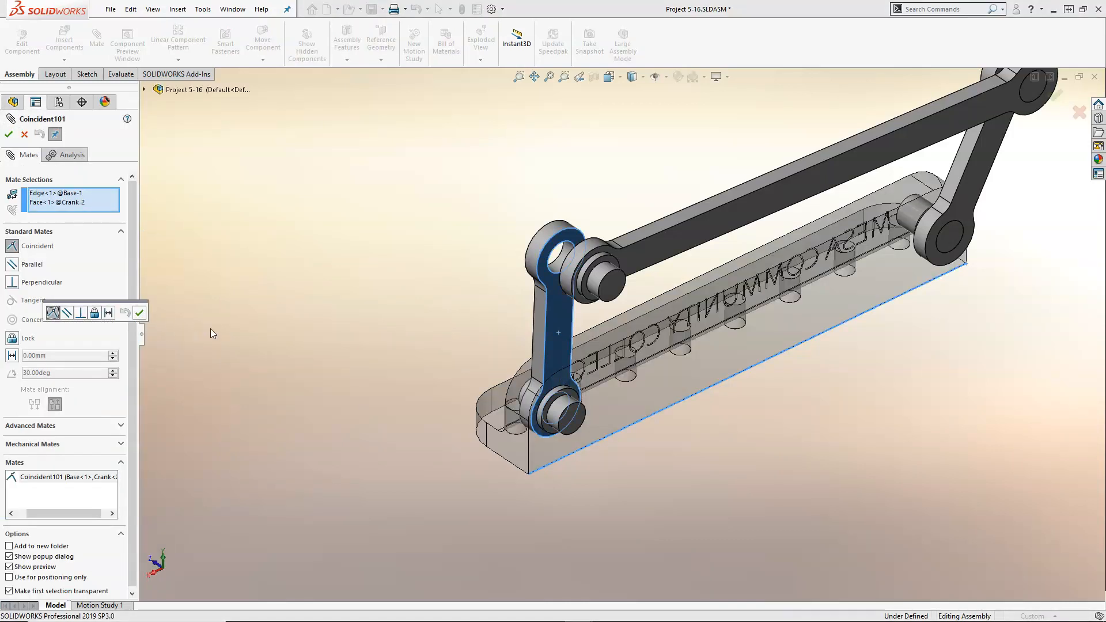
click(236, 312)
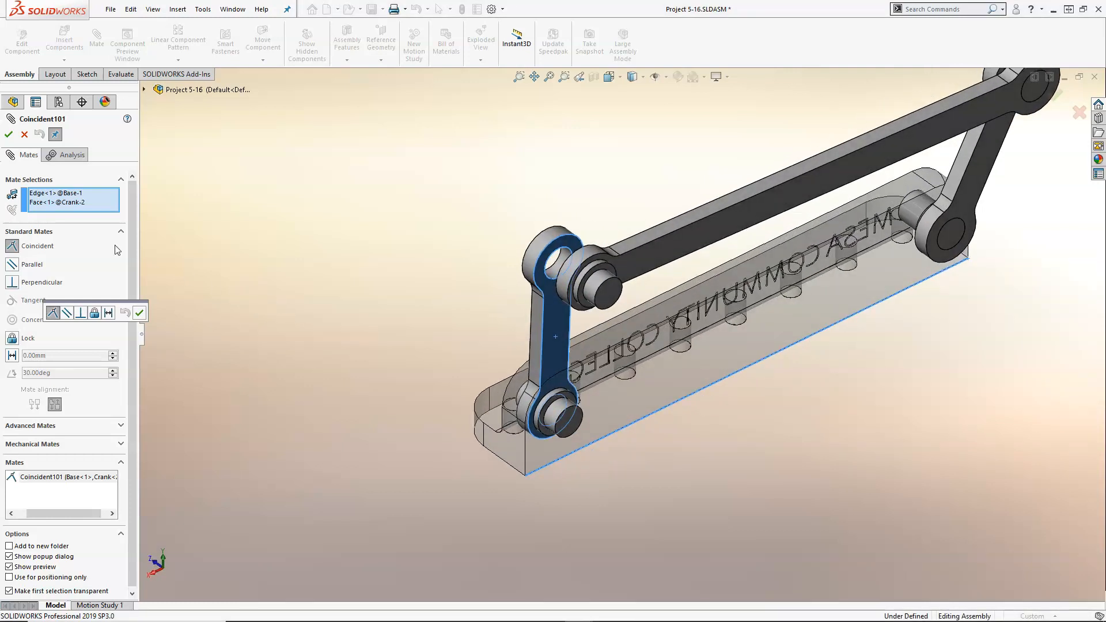
click(63, 193)
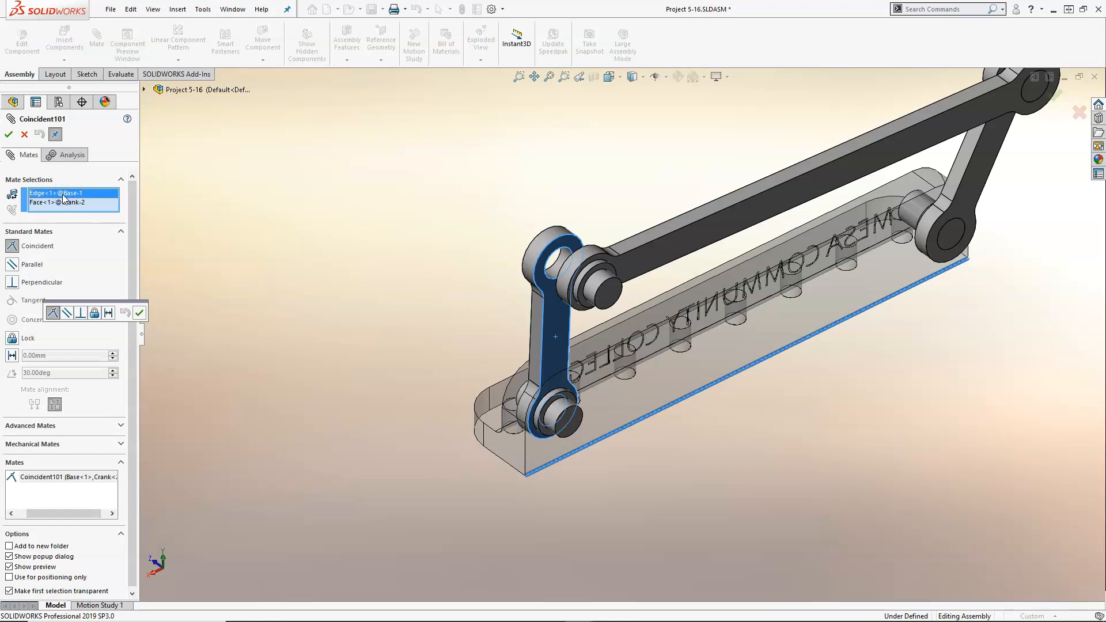
key(Delete)
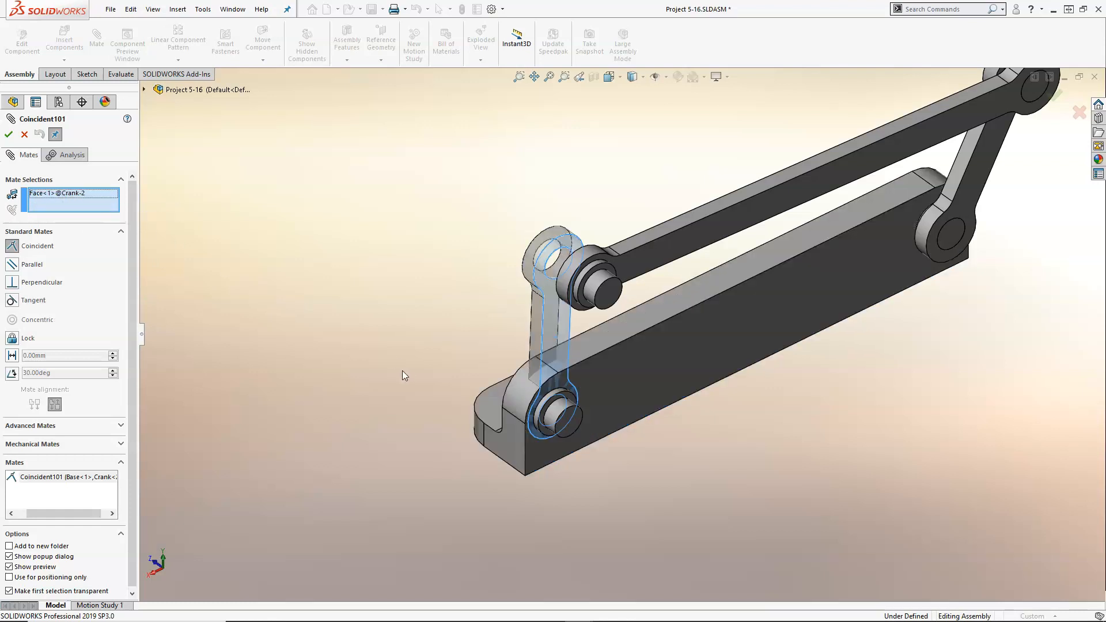
- Make the crank copy's face coincident with the base pin's flange face, allowing the concentric mate's alignment to be reversed
click(81, 207)
right_click(80, 208)
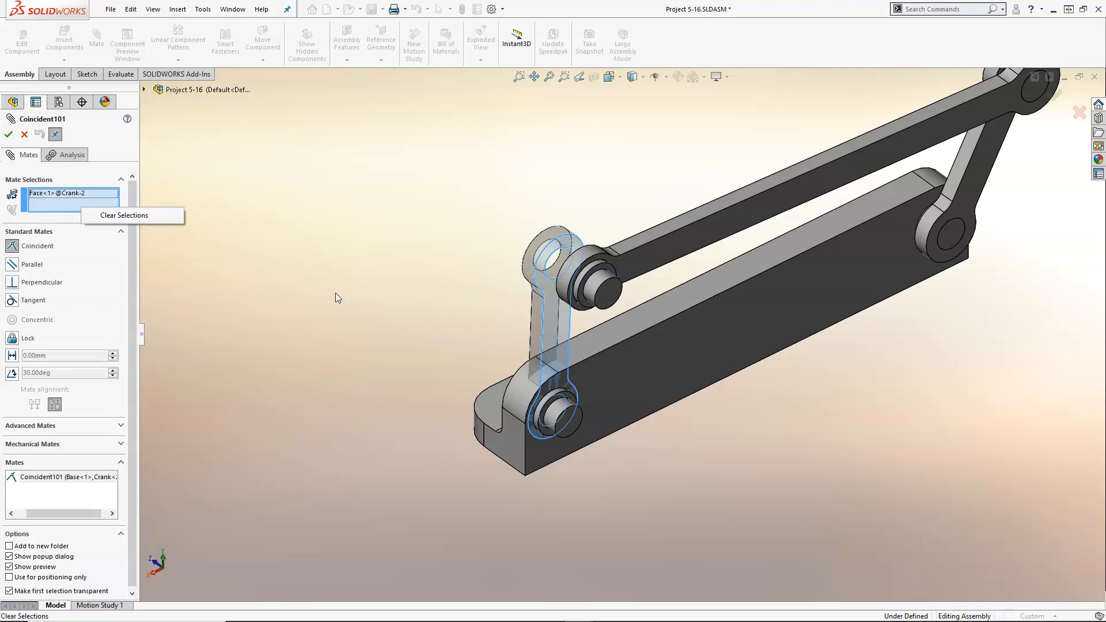
click(338, 297)
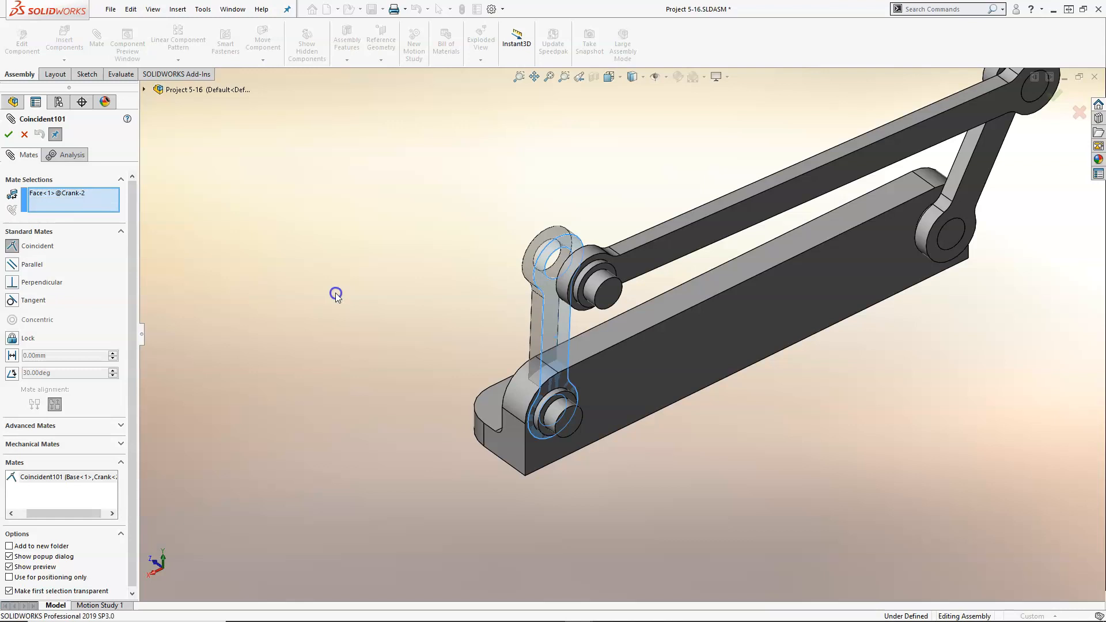
scroll(589, 455, down, 5)
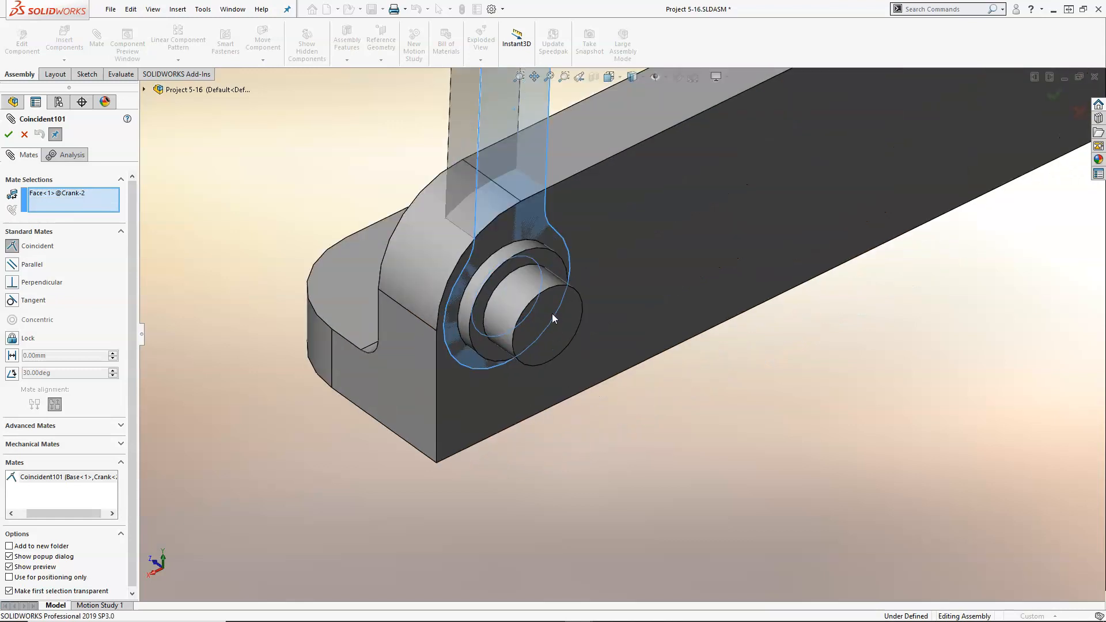
click(548, 260)
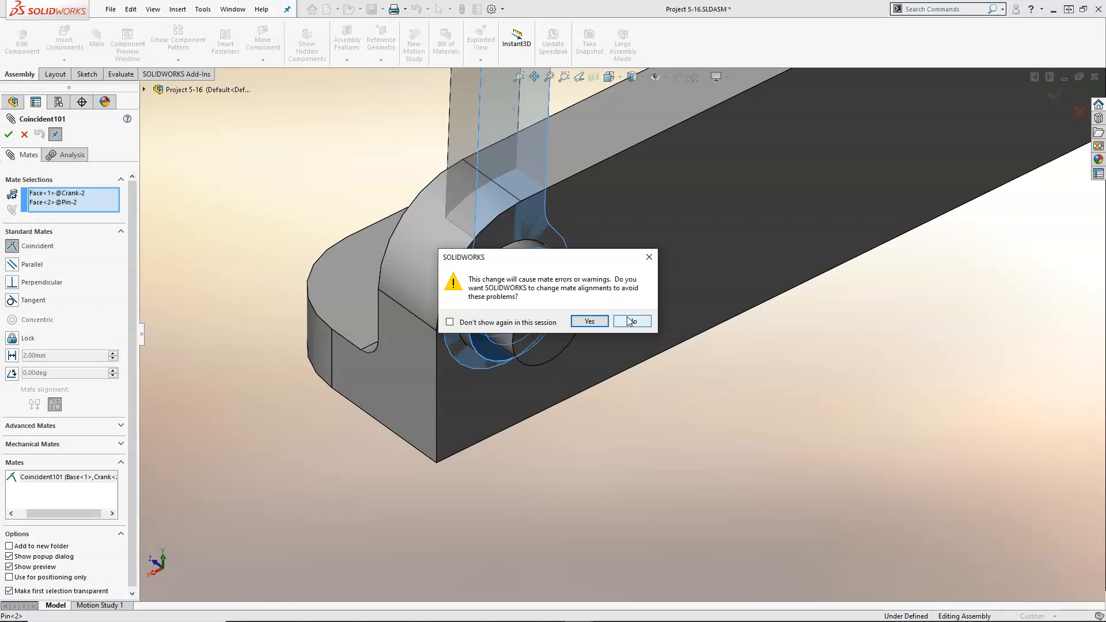
click(588, 320)
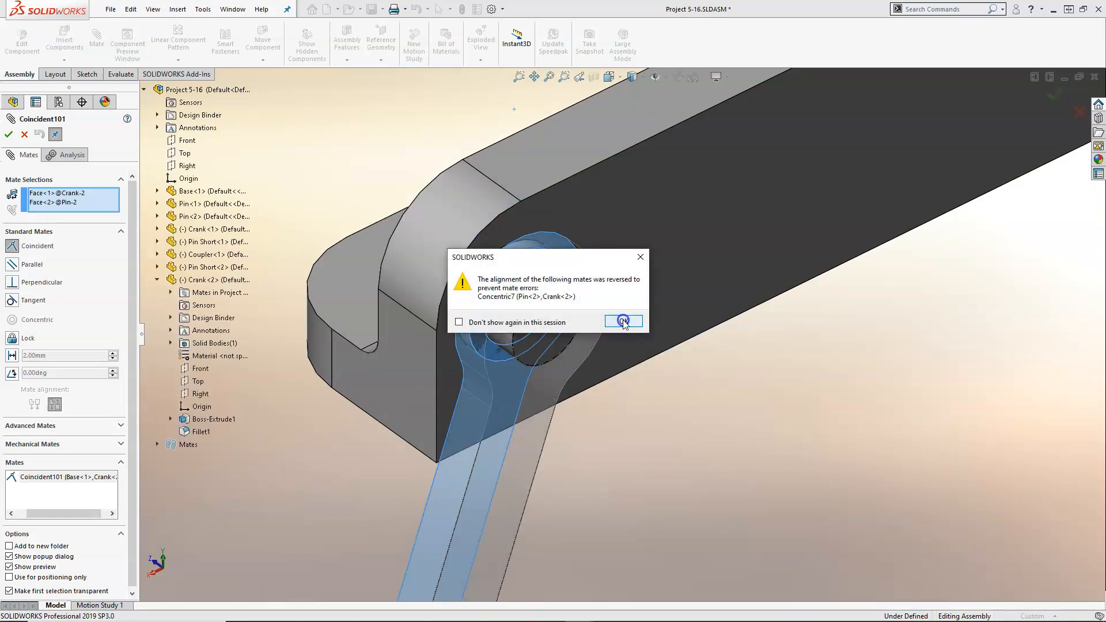
click(623, 319)
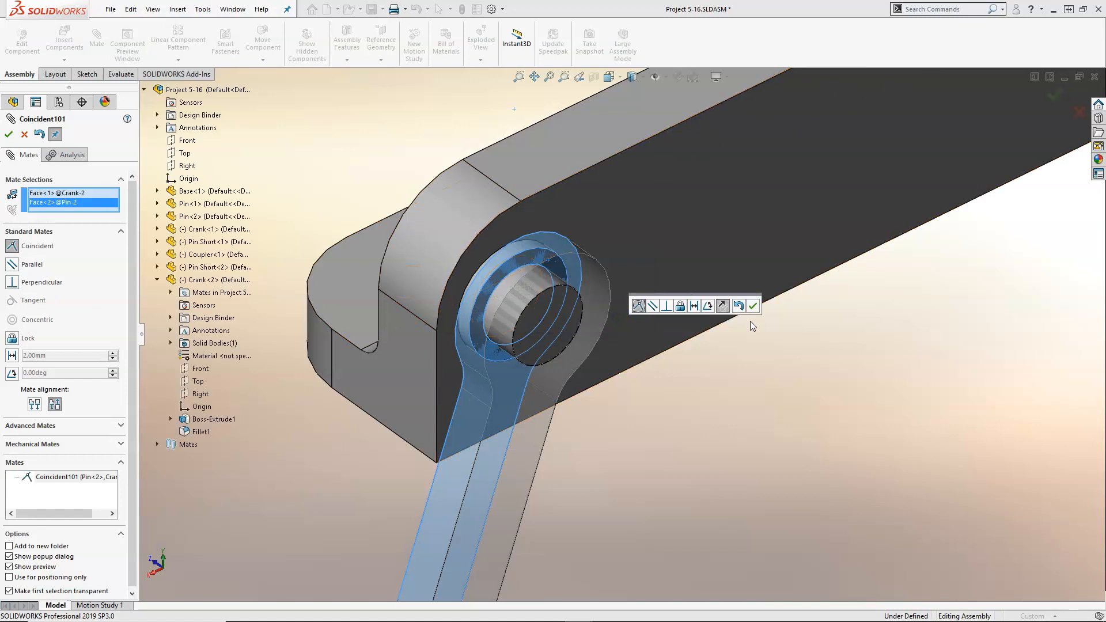
click(752, 305)
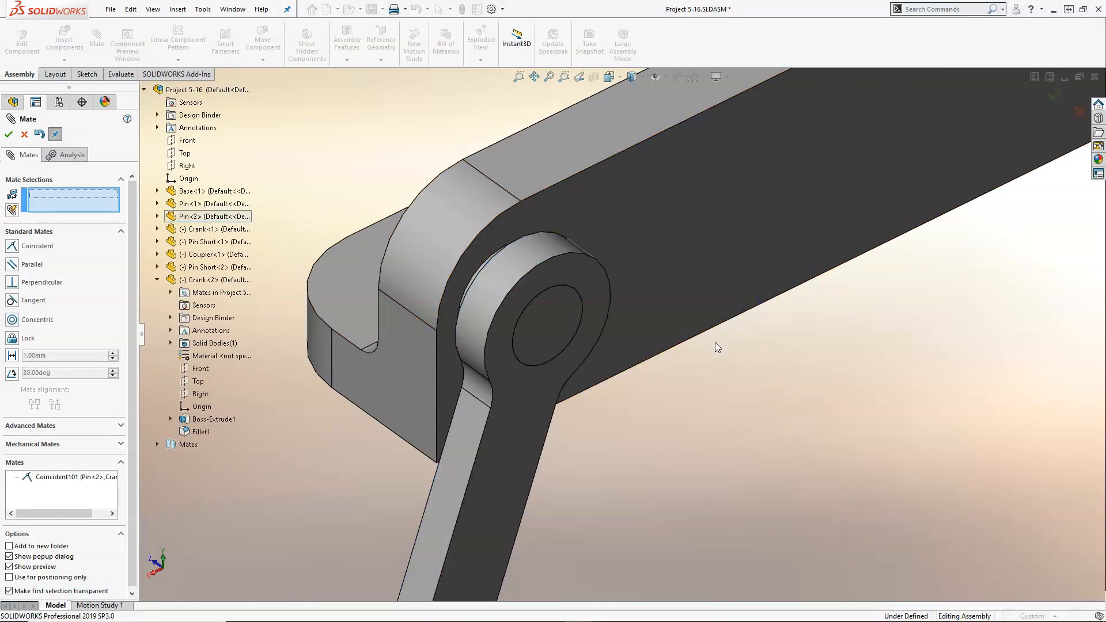
- Swing the second crank up so its free end is near the coupler's end, and finish the mating
key(f)
drag(582, 397, 609, 299)
scroll(563, 337, down, 2)
middle_drag(563, 336, 703, 309)
scroll(644, 285, up, 3)
scroll(640, 269, down, 6)
middle_drag(762, 254, 760, 296)
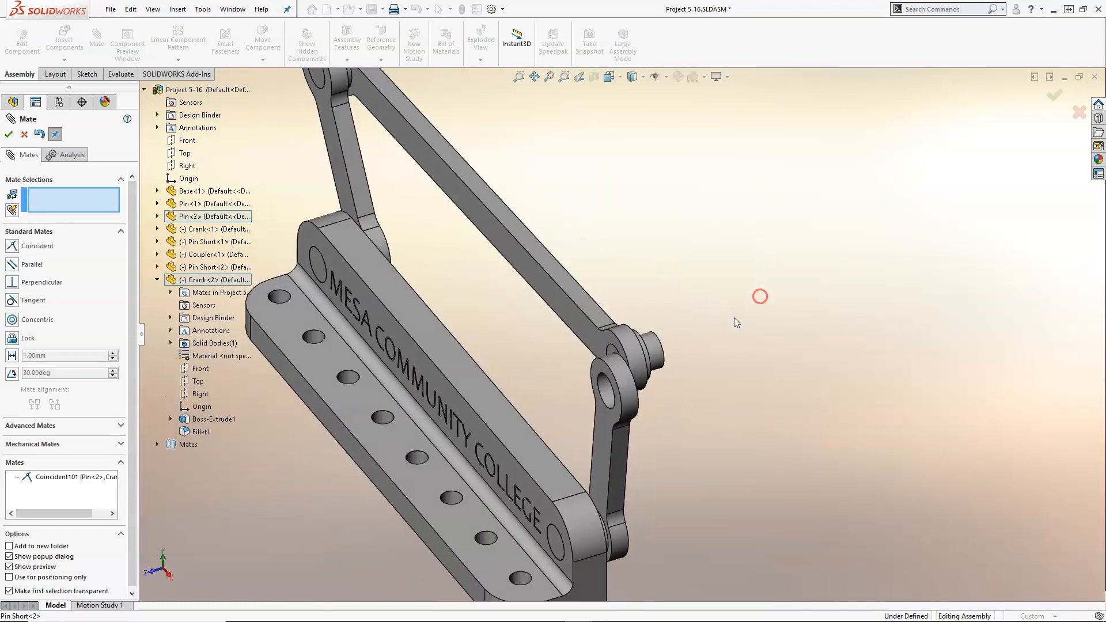
click(9, 137)
key(z)
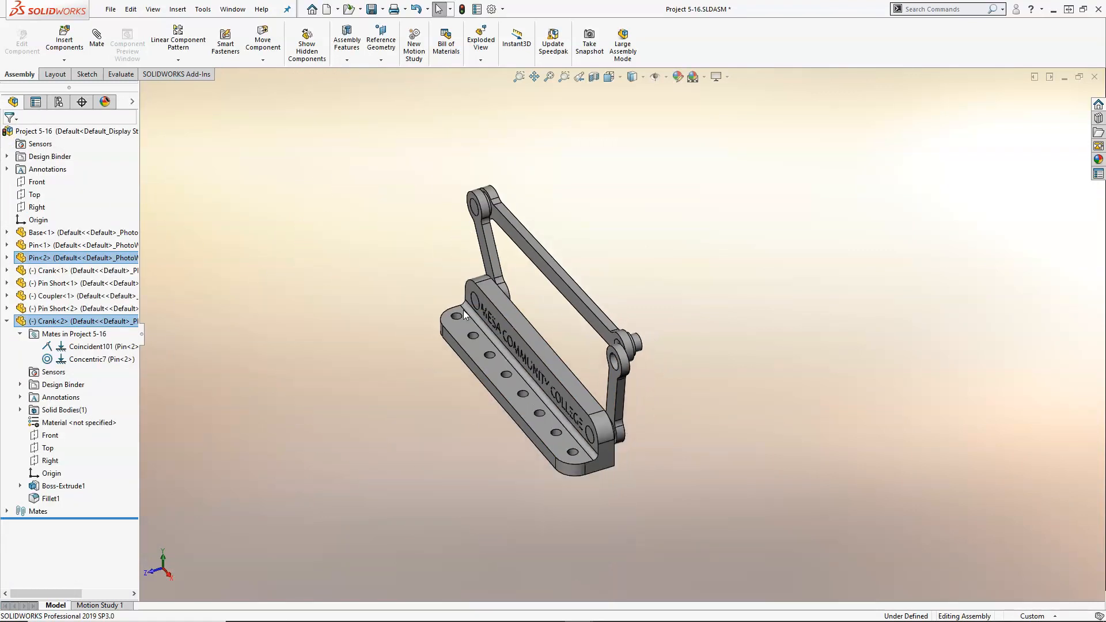
- Open the second short pin's coincident mate with the coupler for editing and remove the coupler face from its selections
click(8, 321)
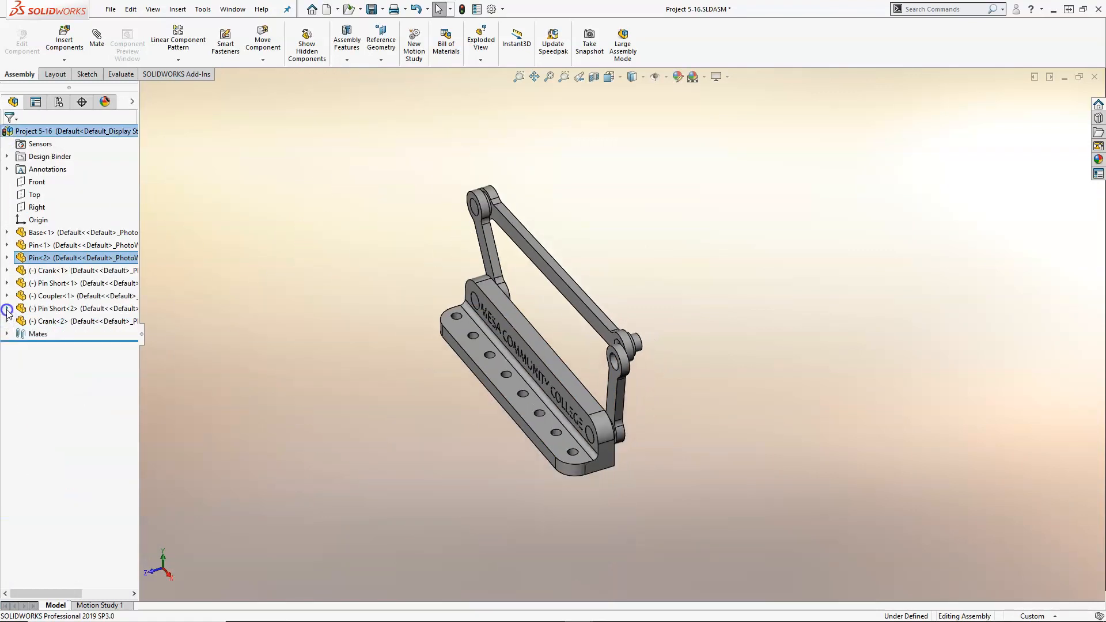
click(7, 308)
click(21, 321)
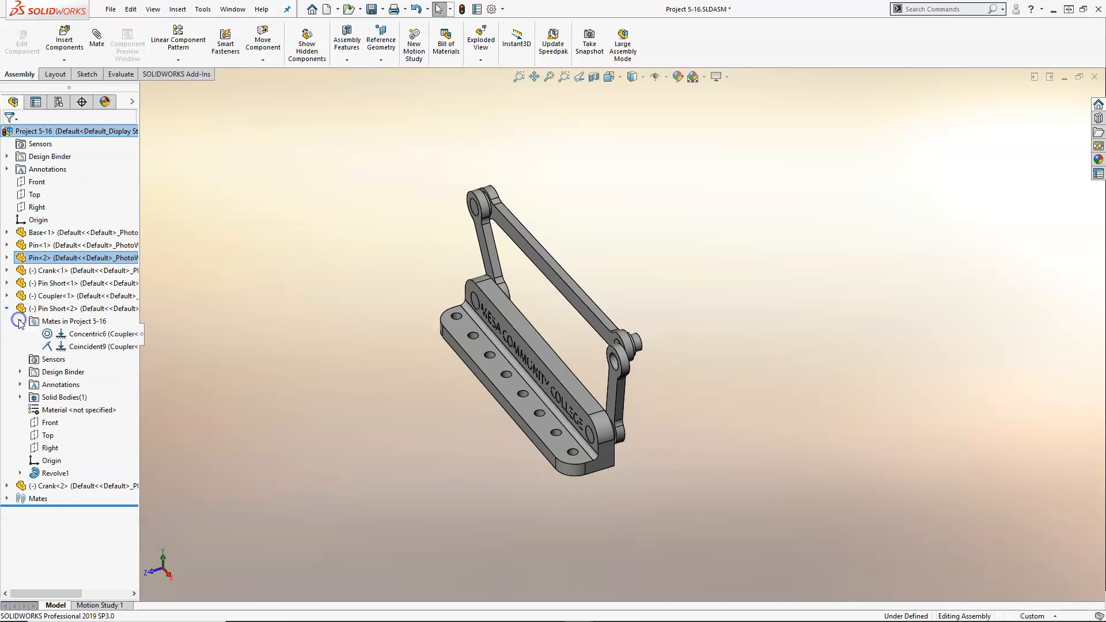
click(80, 334)
middle_drag(478, 353, 710, 329)
scroll(708, 329, down, 3)
scroll(640, 328, down, 4)
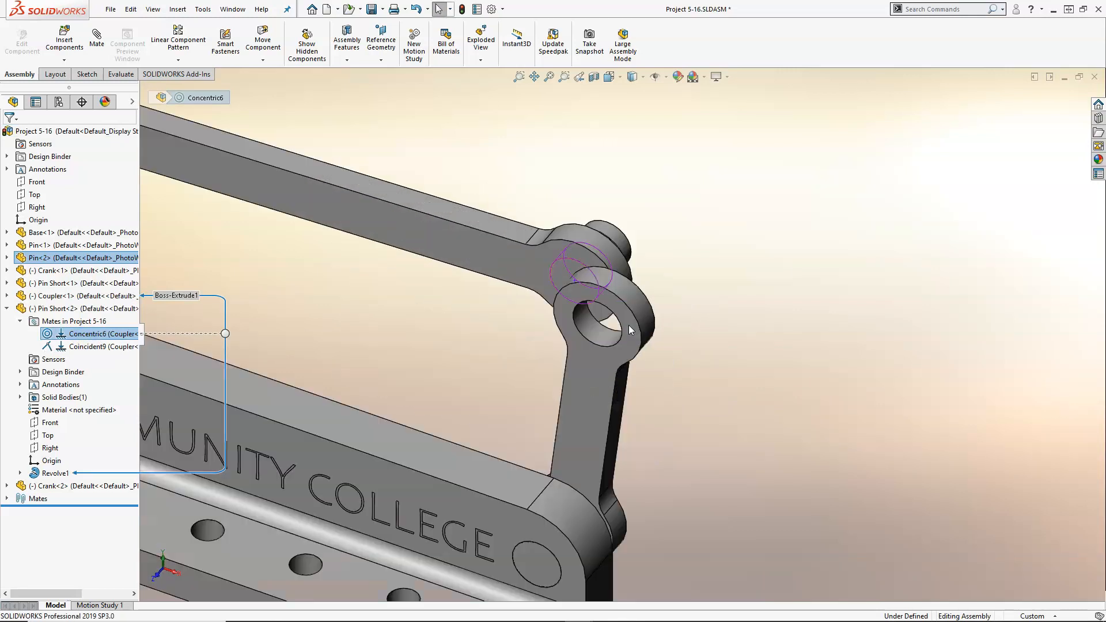
right_click(107, 347)
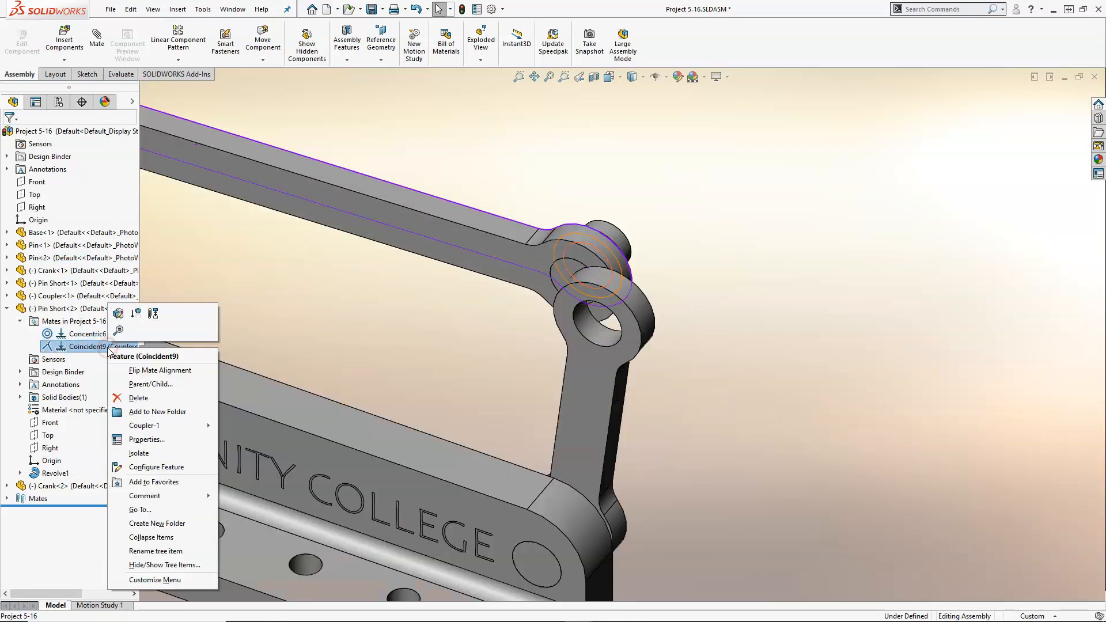
click(118, 314)
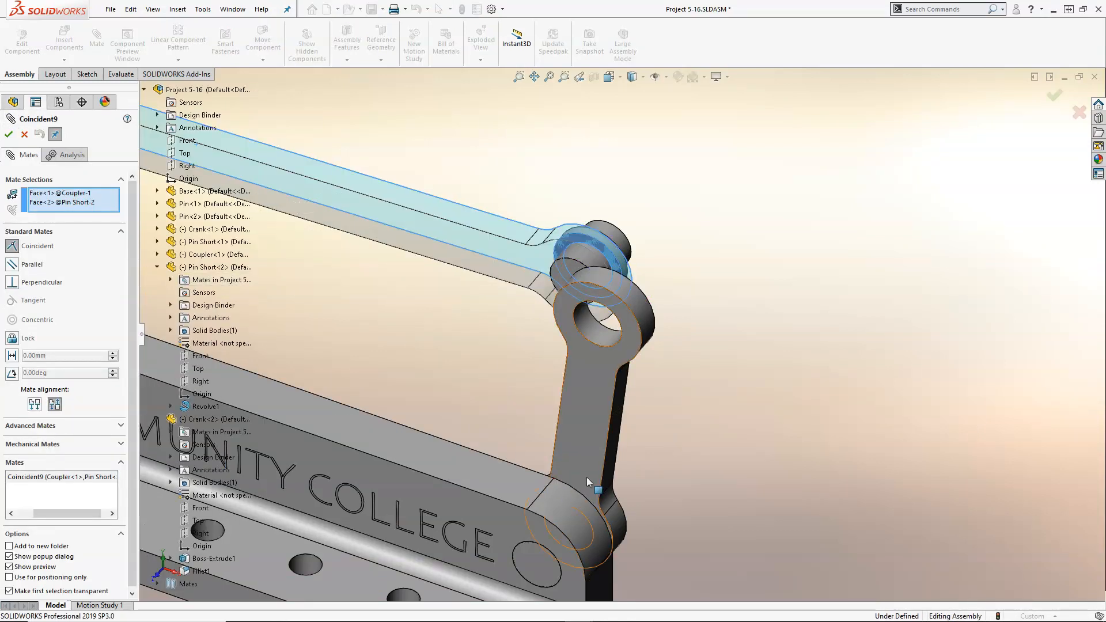
click(65, 255)
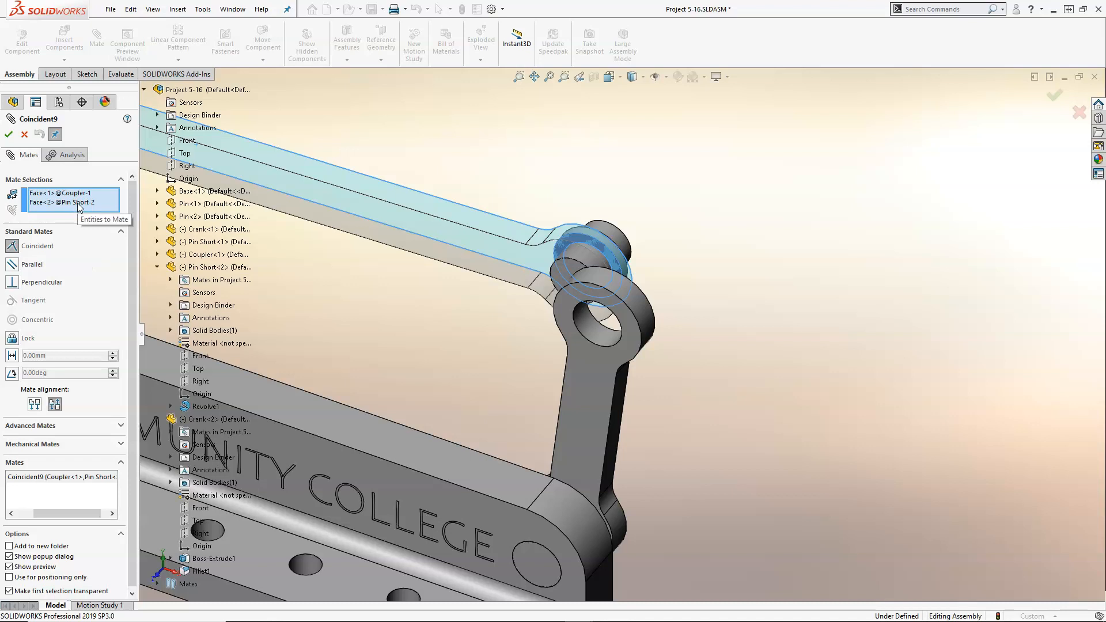
click(78, 194)
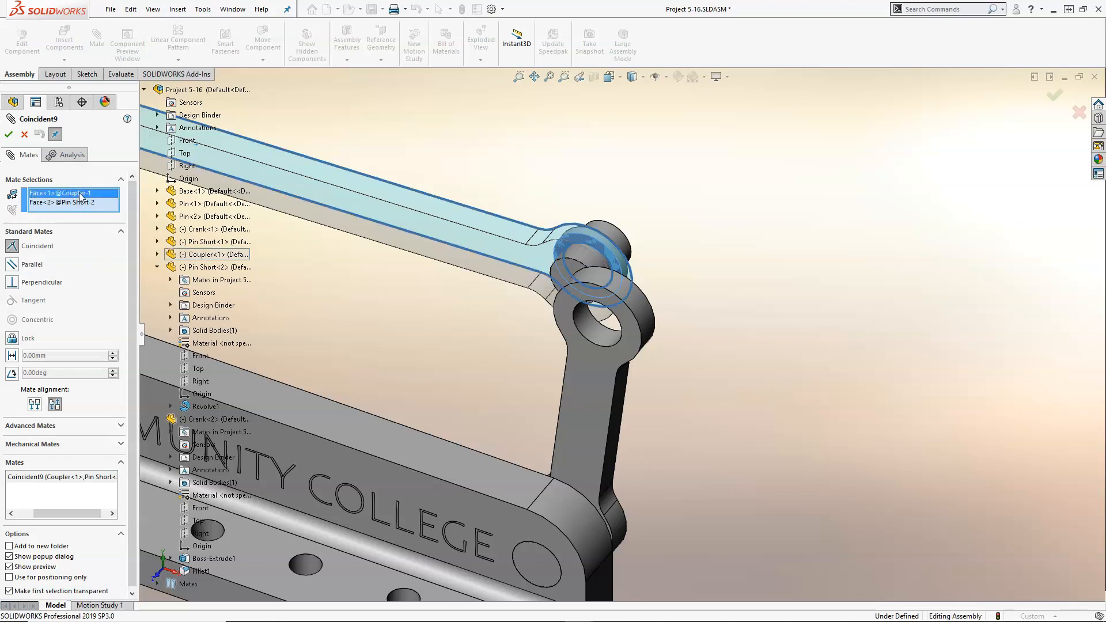
key(Delete)
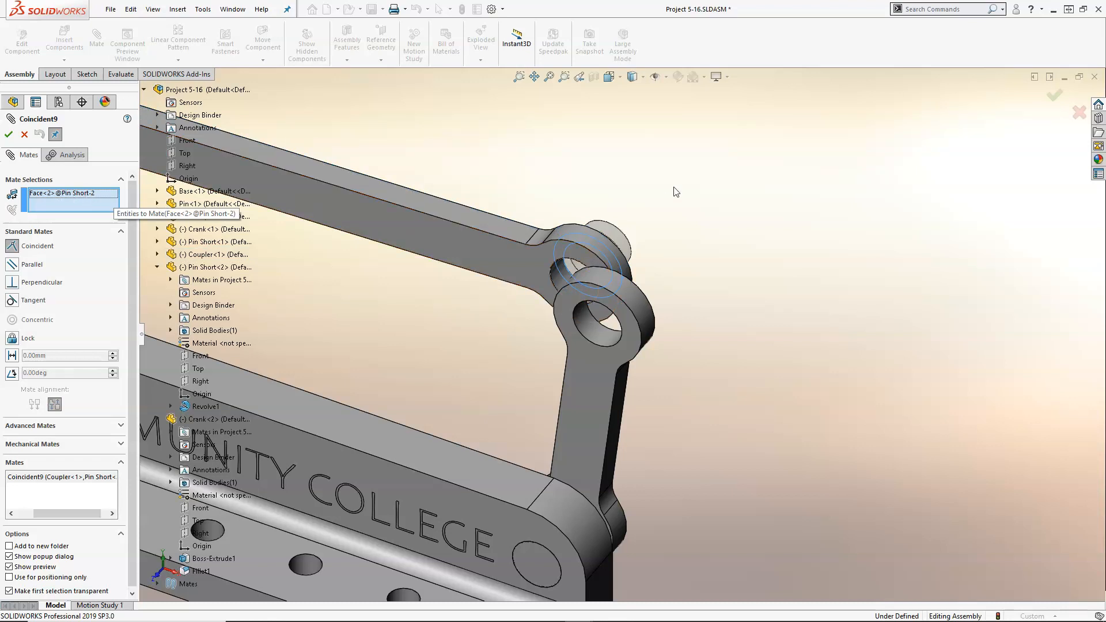
- Make the short pin's flange face coincident with the coupler's front face, allowing the concentric mate's alignment to be reversed, and finish mating
click(528, 260)
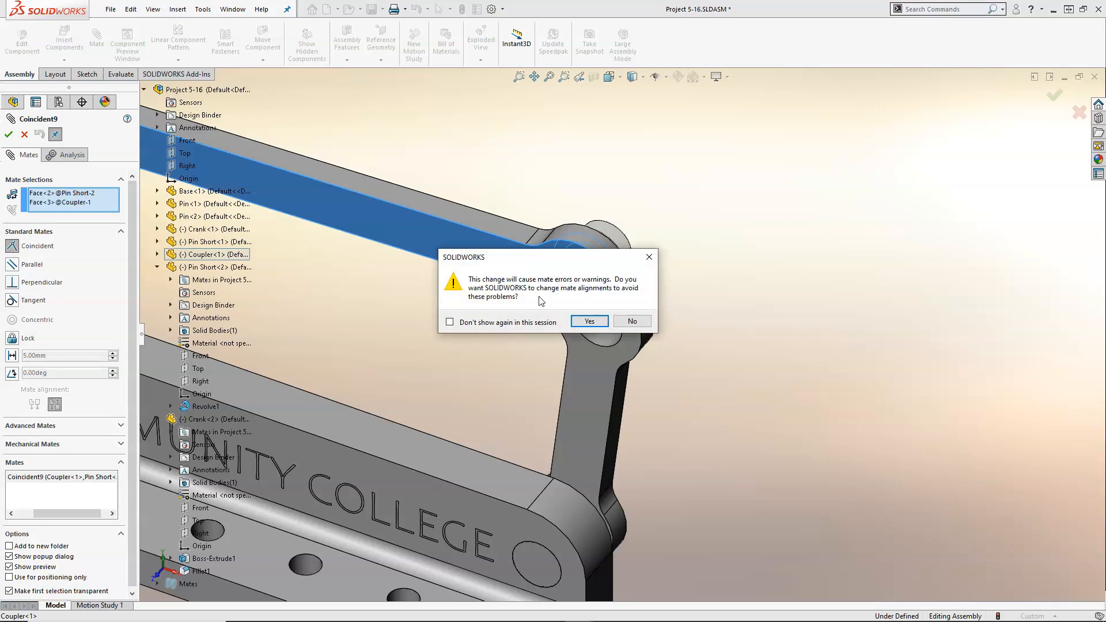
click(595, 320)
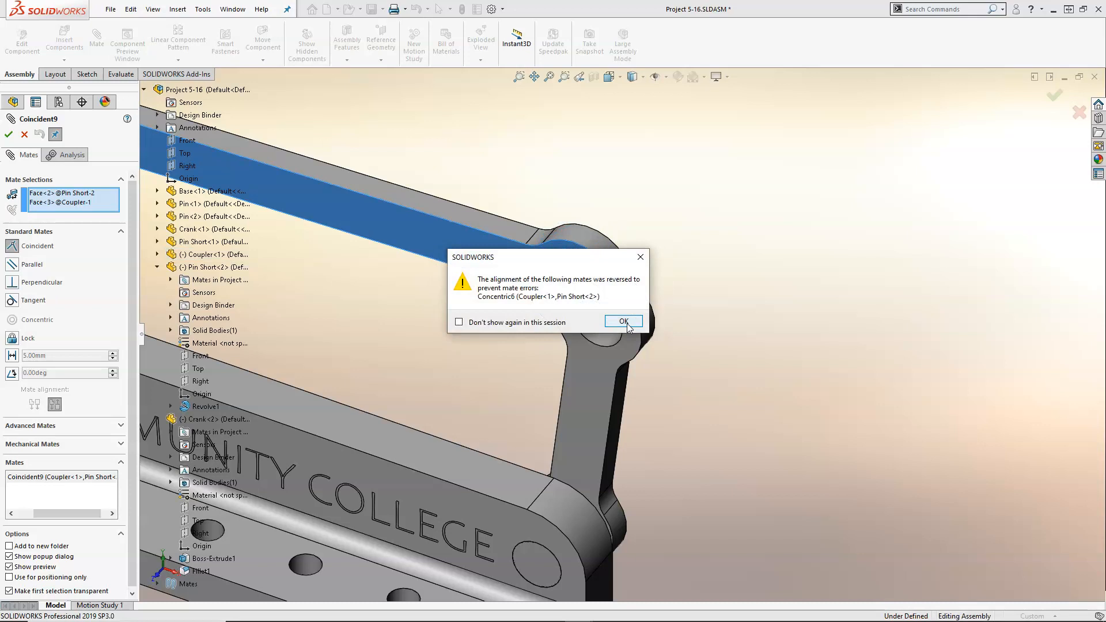
click(624, 321)
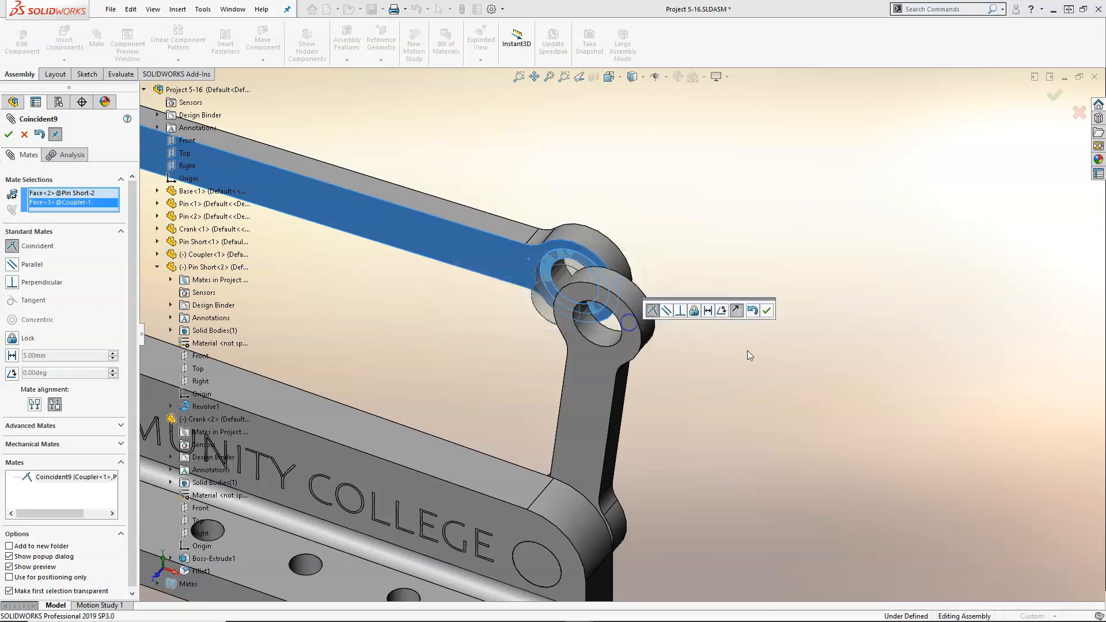
click(766, 310)
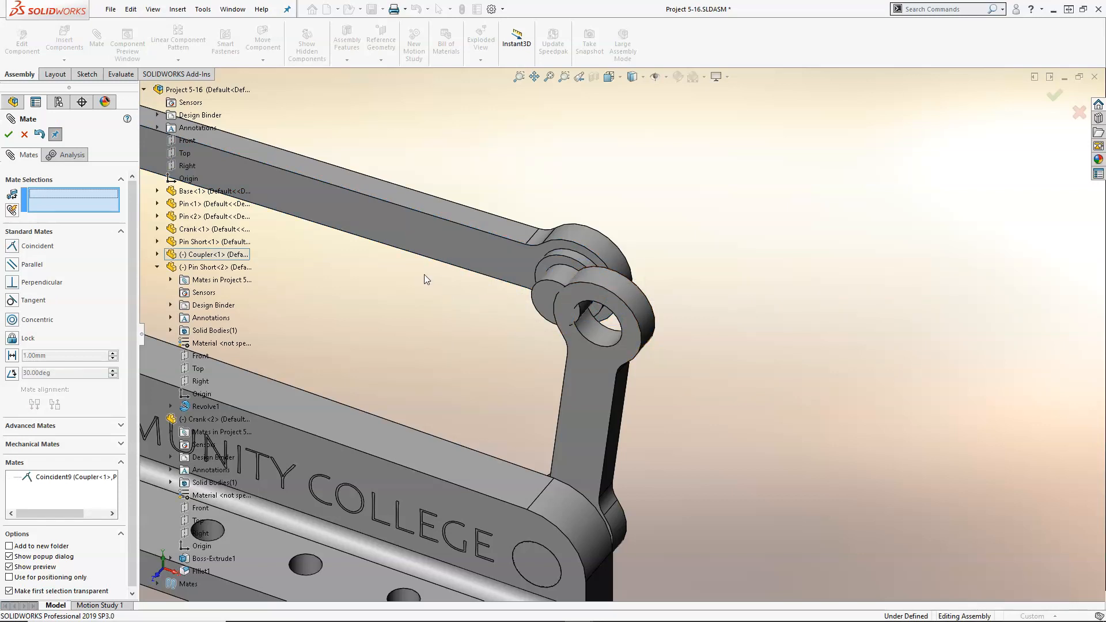
click(9, 135)
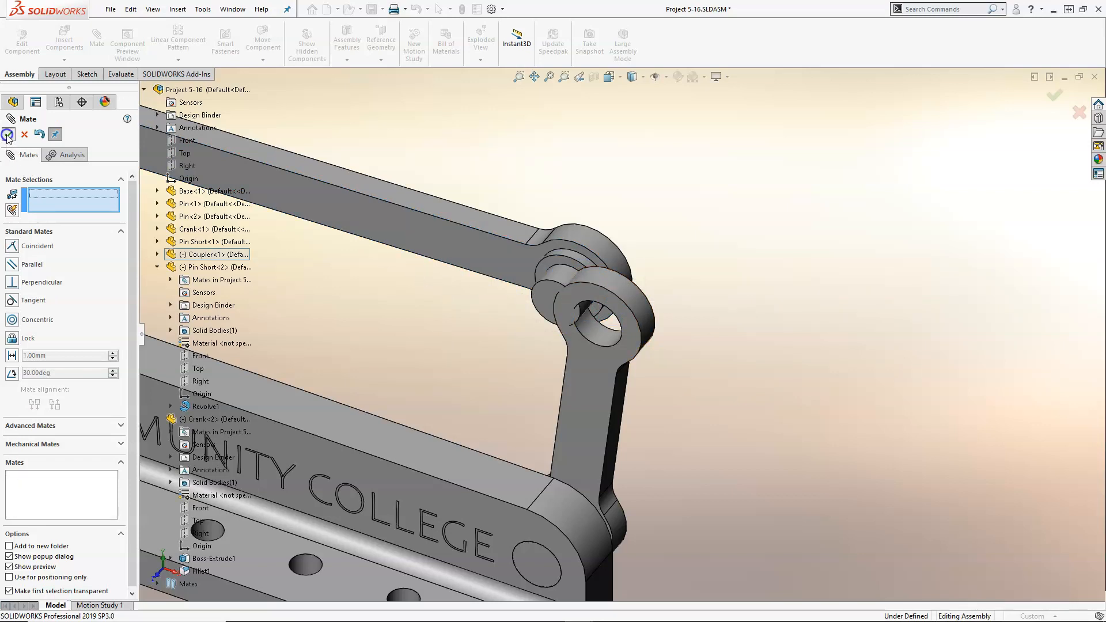
- Add a concentric mate between the second short pin's cylindrical face and the second crank's upper hole
scroll(667, 300, up, 3)
middle_drag(678, 300, 556, 395)
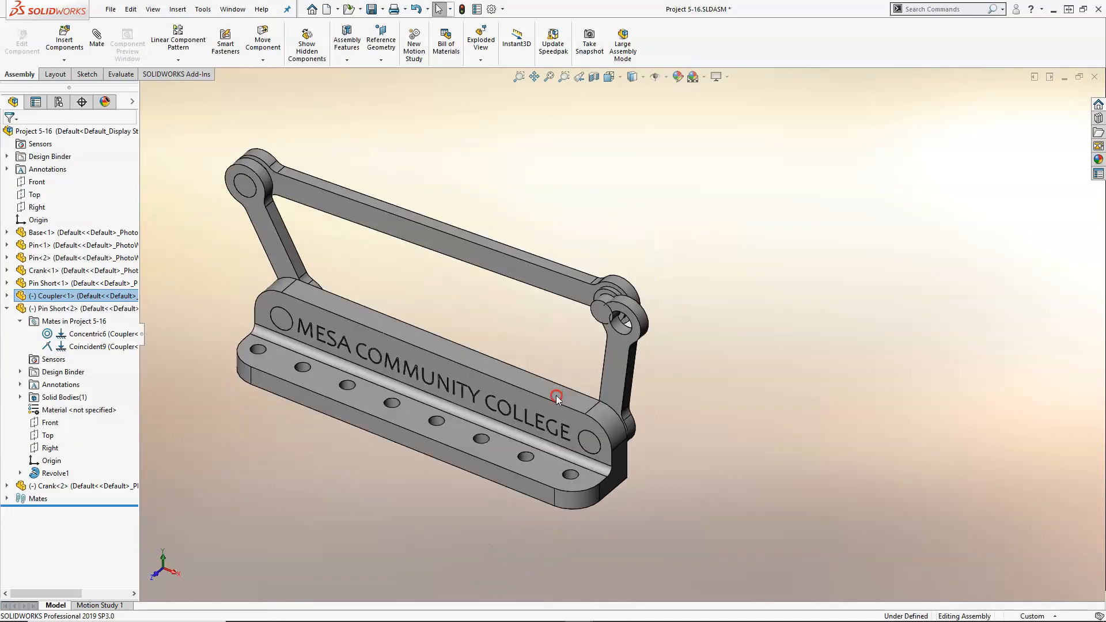
scroll(572, 389, down, 5)
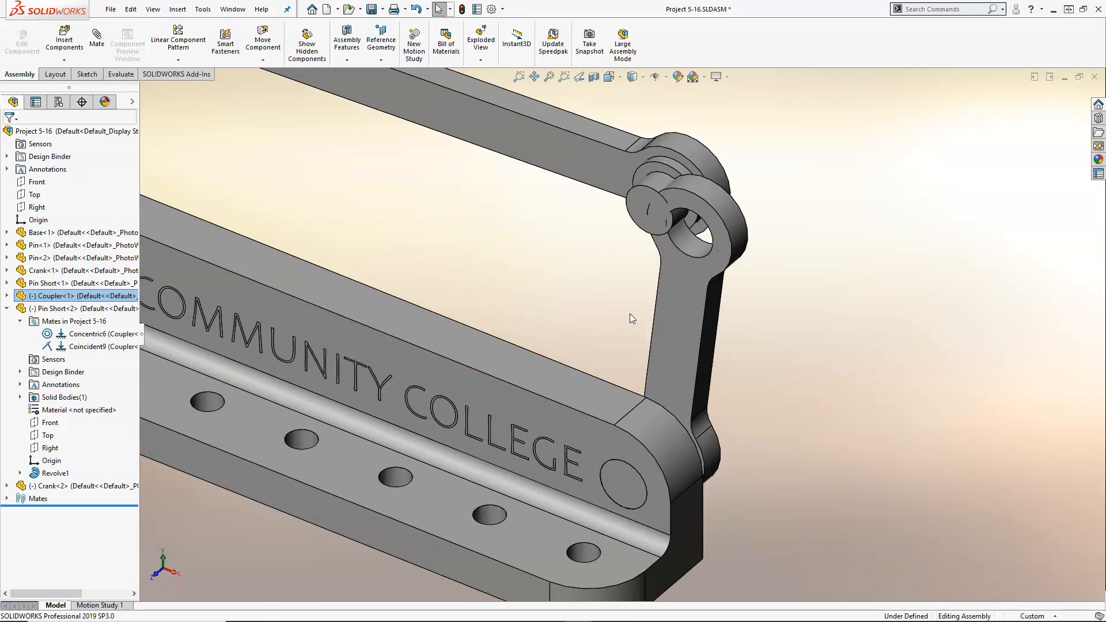
scroll(654, 216, down, 4)
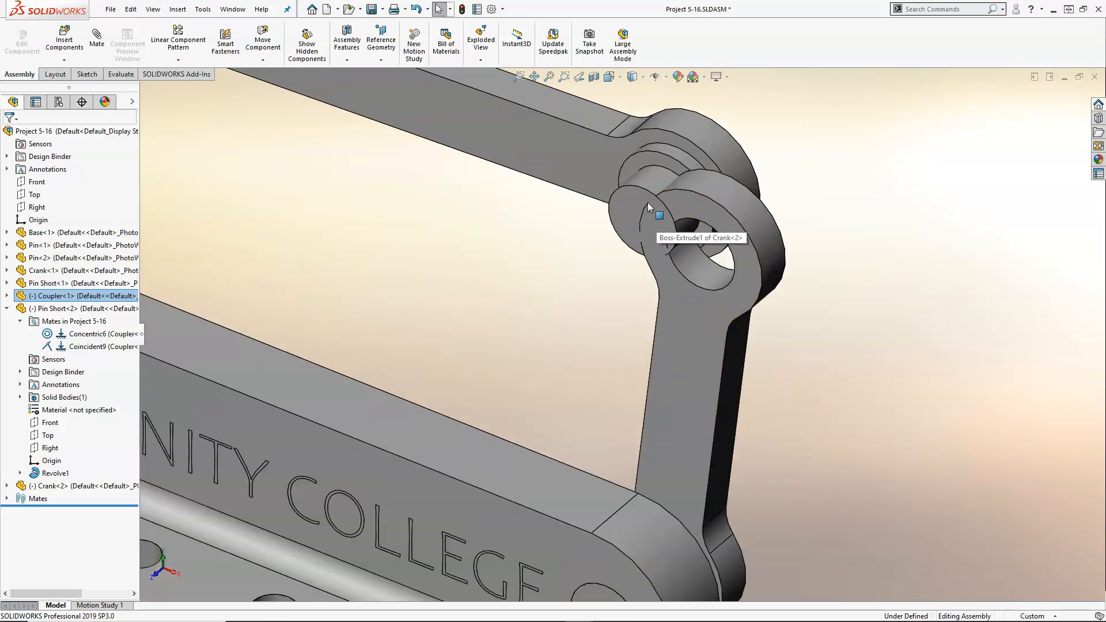
click(648, 180)
ctrl+click(691, 270)
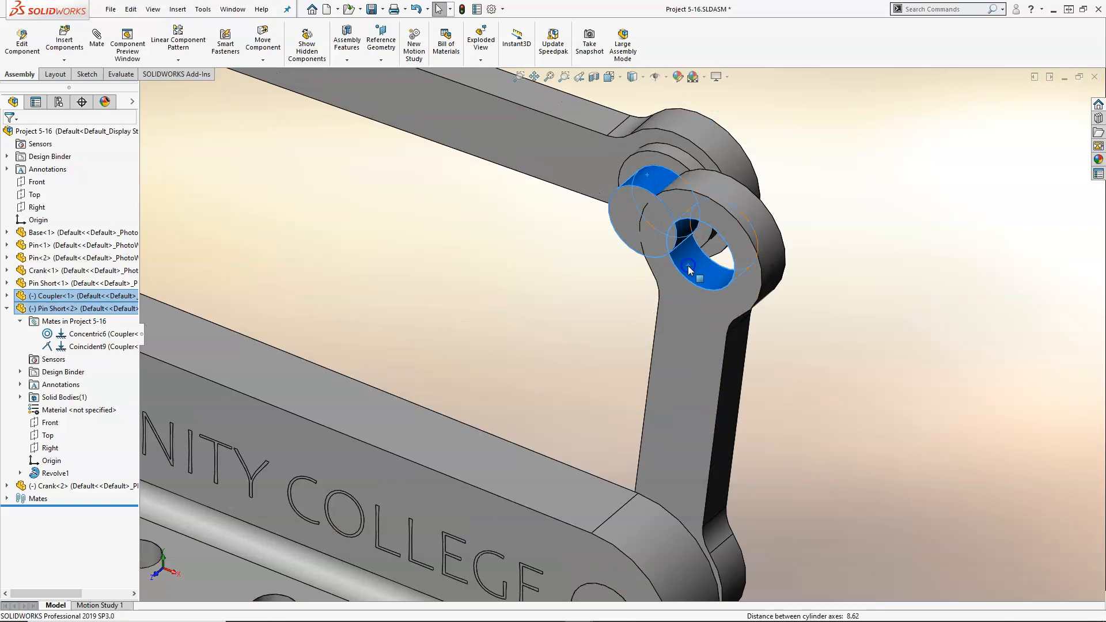
click(762, 255)
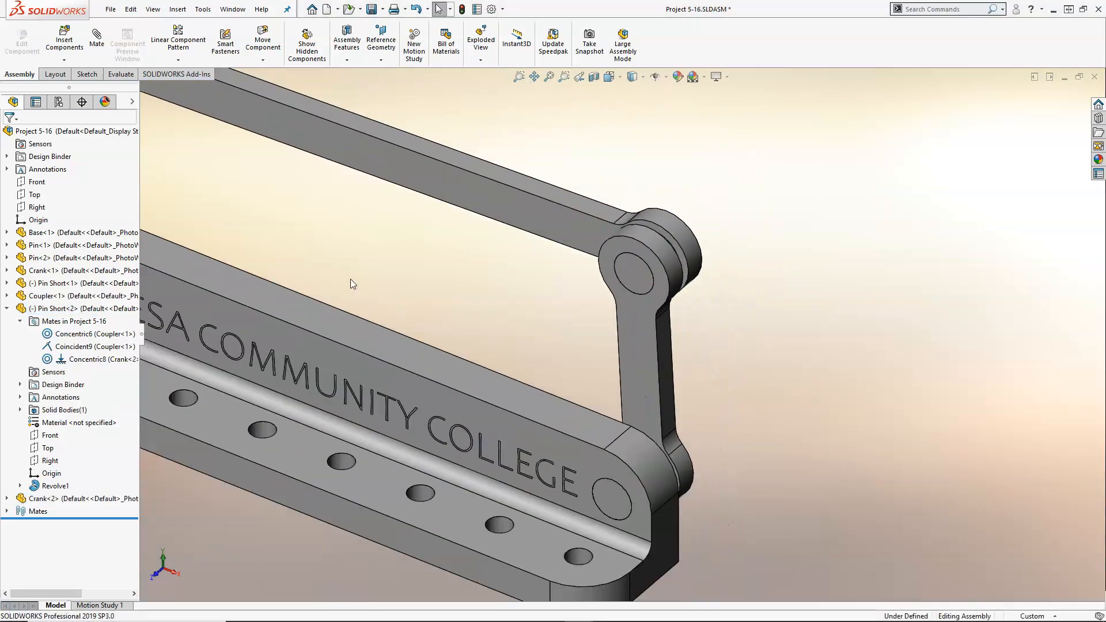
- Try to move the coupler, and examine each of its concentric and coincident mates with the two short pins
scroll(464, 271, up, 4)
drag(465, 239, 507, 268)
click(575, 313)
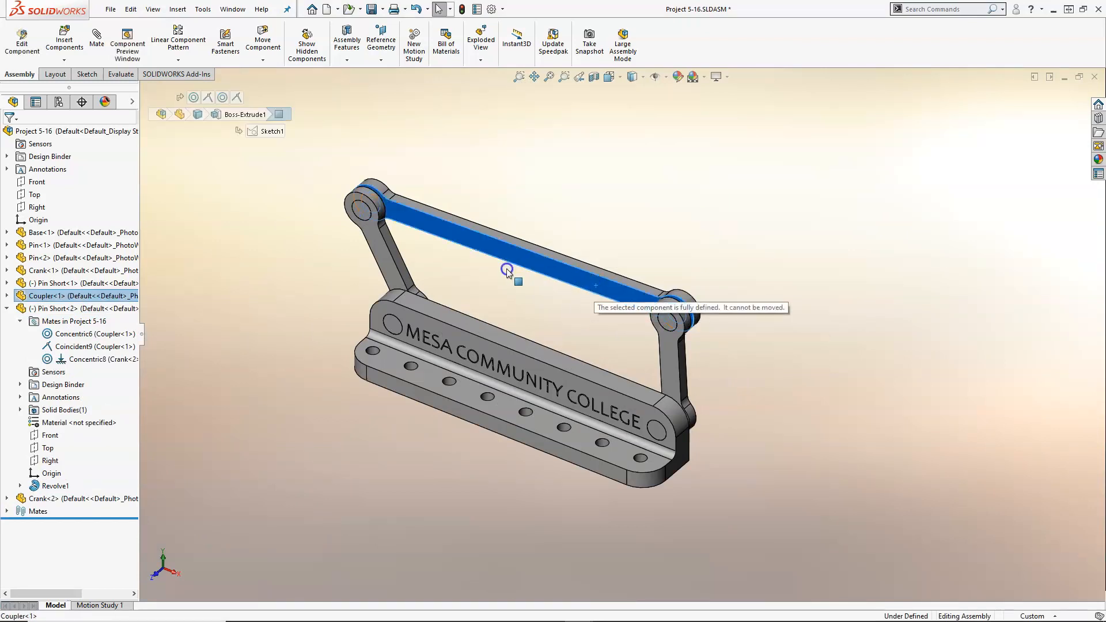
click(7, 309)
click(7, 296)
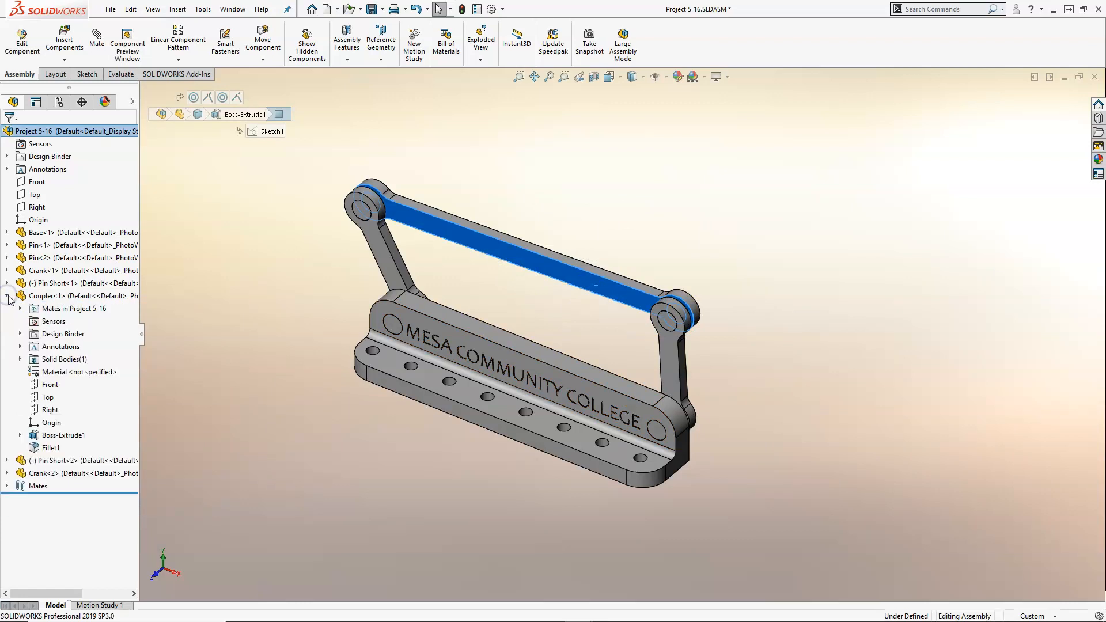
click(20, 308)
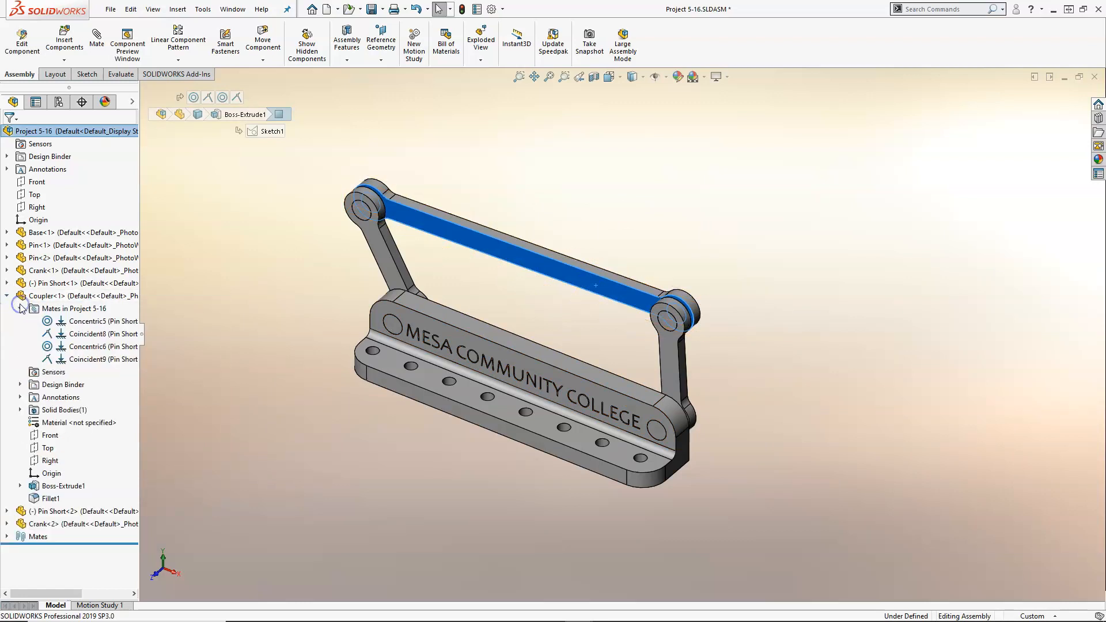
click(116, 322)
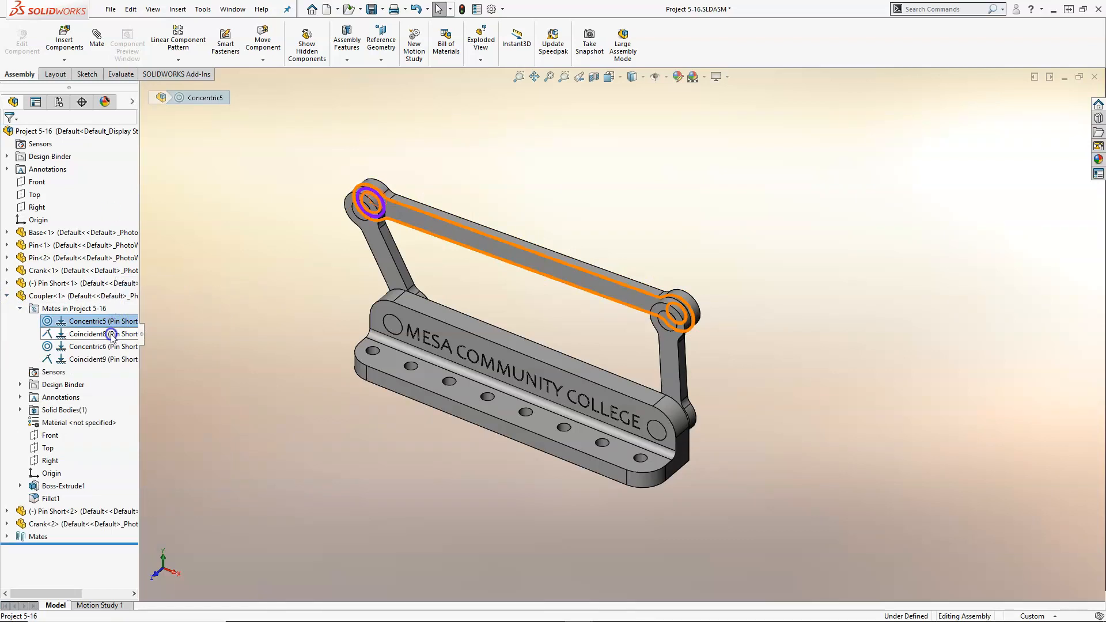
click(111, 335)
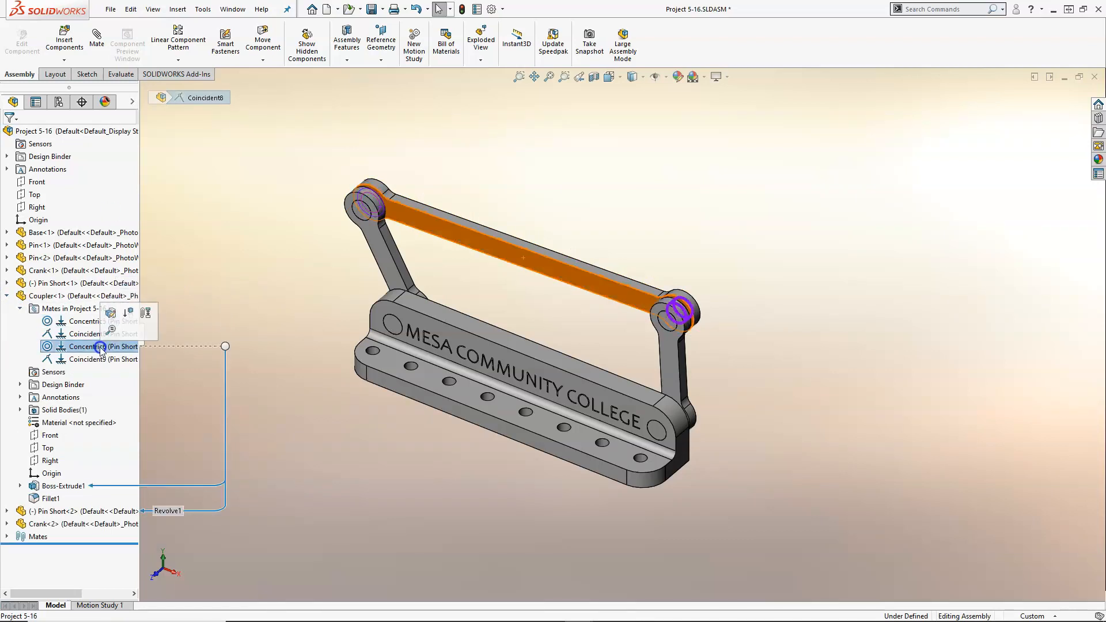
click(101, 347)
click(100, 360)
click(347, 399)
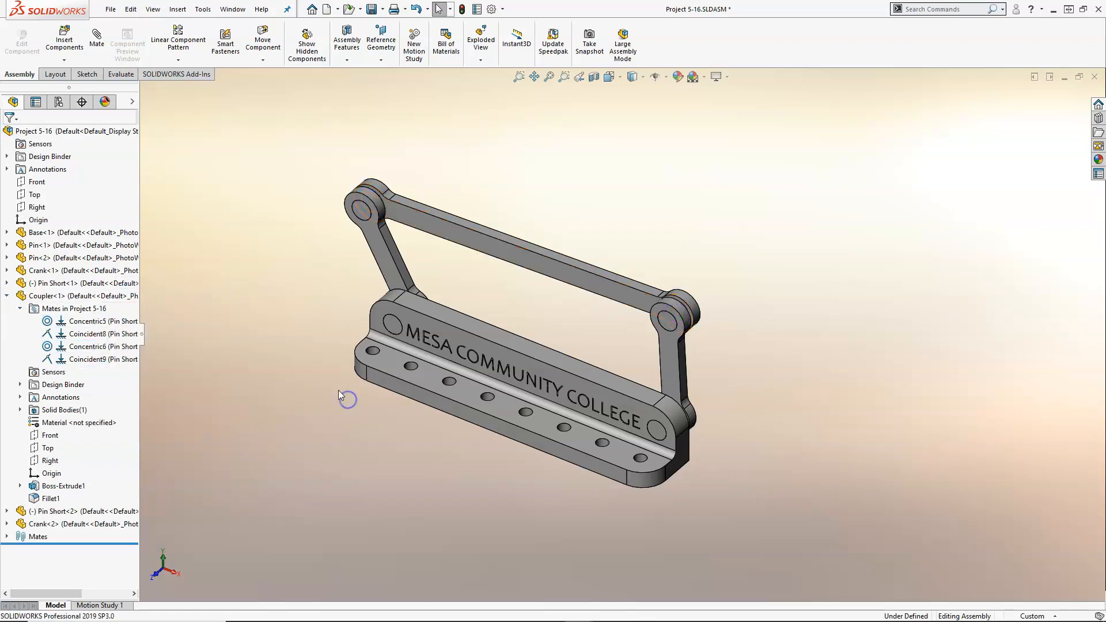
- Try moving the coupler again, and examine the second crank's coincident and concentric mates with the base pin
drag(604, 296, 710, 320)
middle_drag(591, 330, 537, 299)
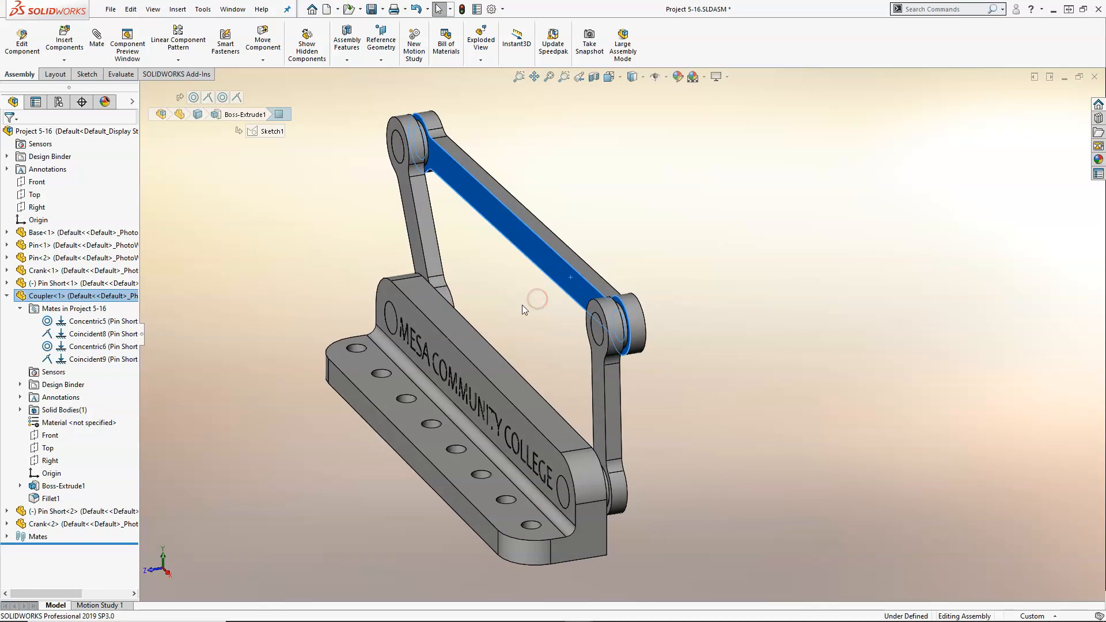
click(6, 295)
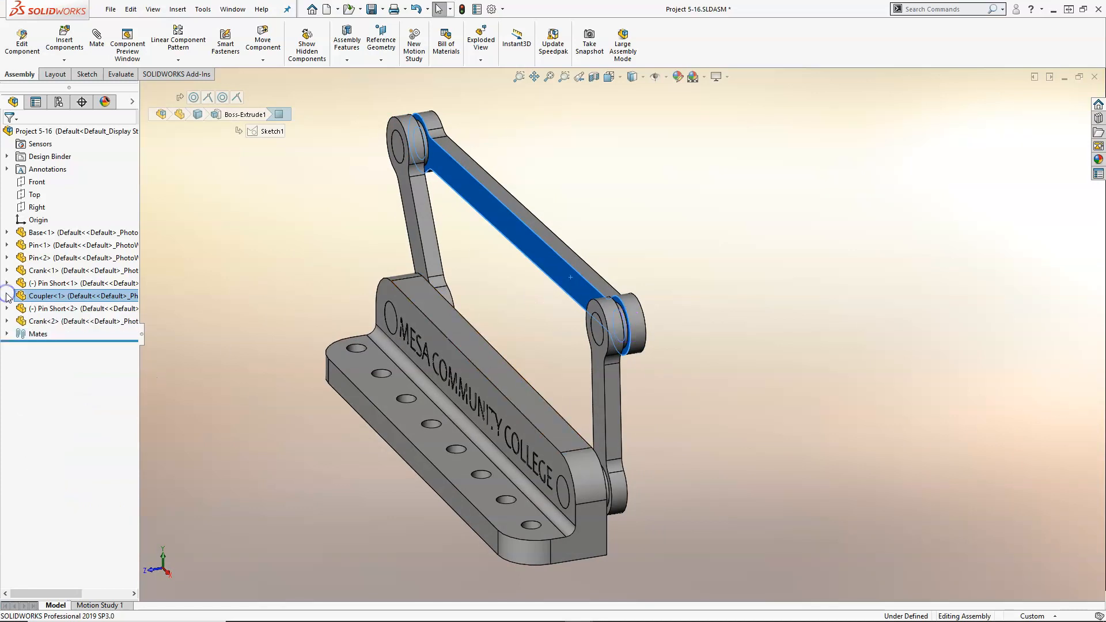
click(6, 320)
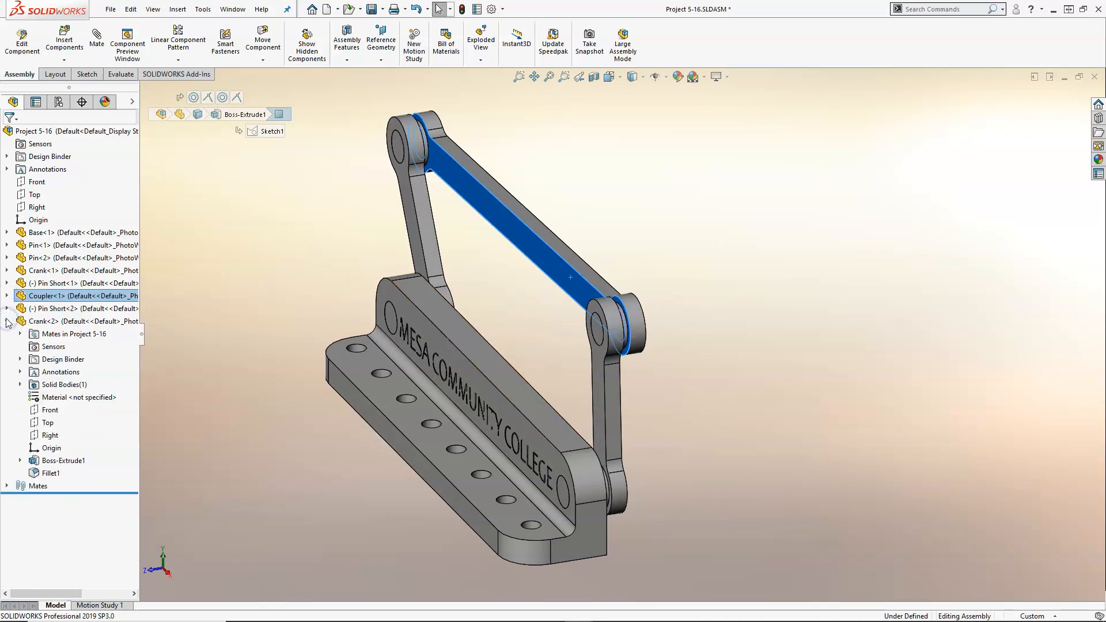
click(20, 333)
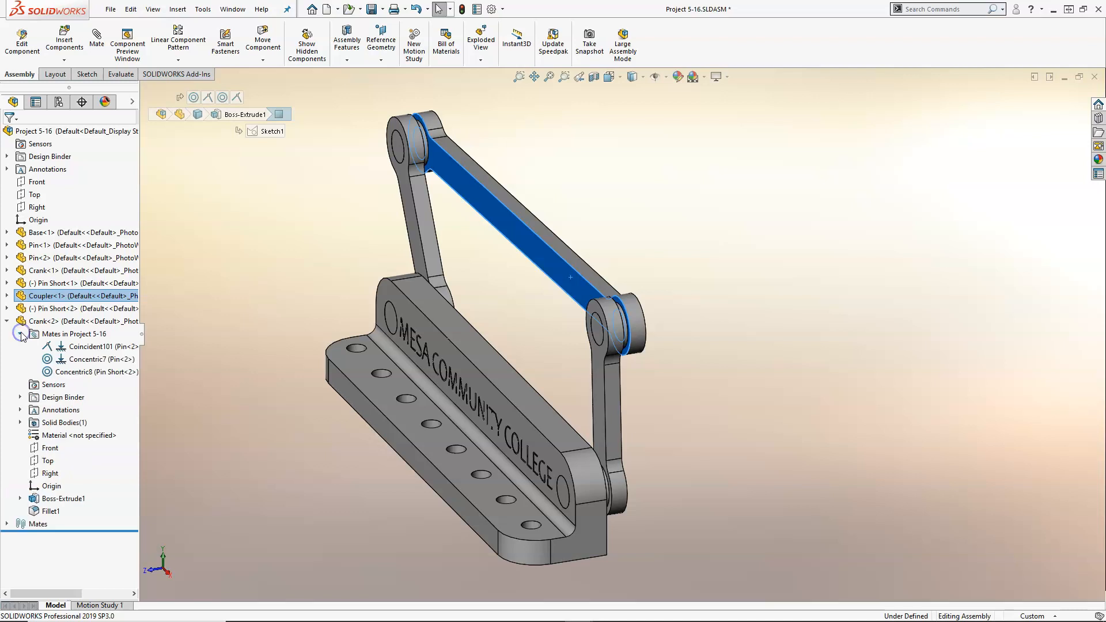
click(87, 346)
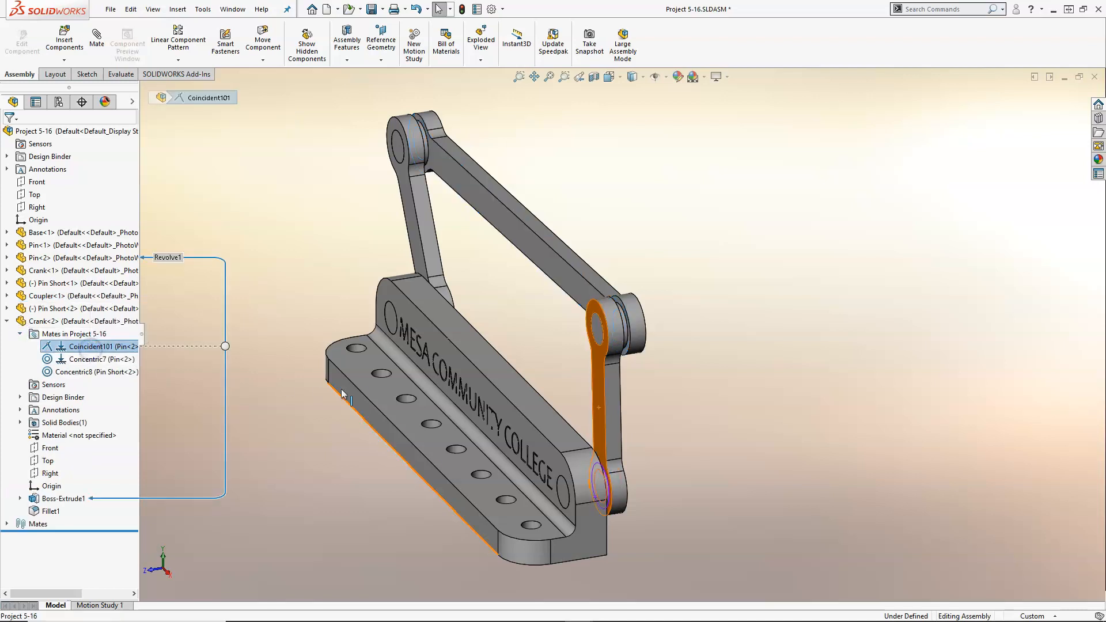
click(81, 359)
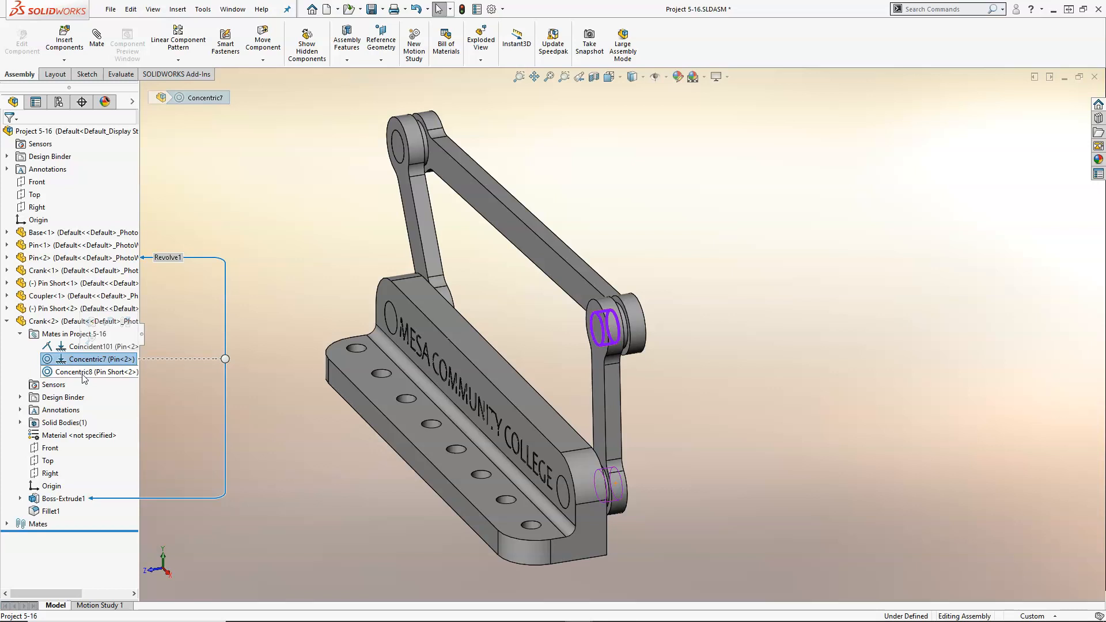
click(307, 350)
middle_drag(298, 339, 332, 339)
click(7, 321)
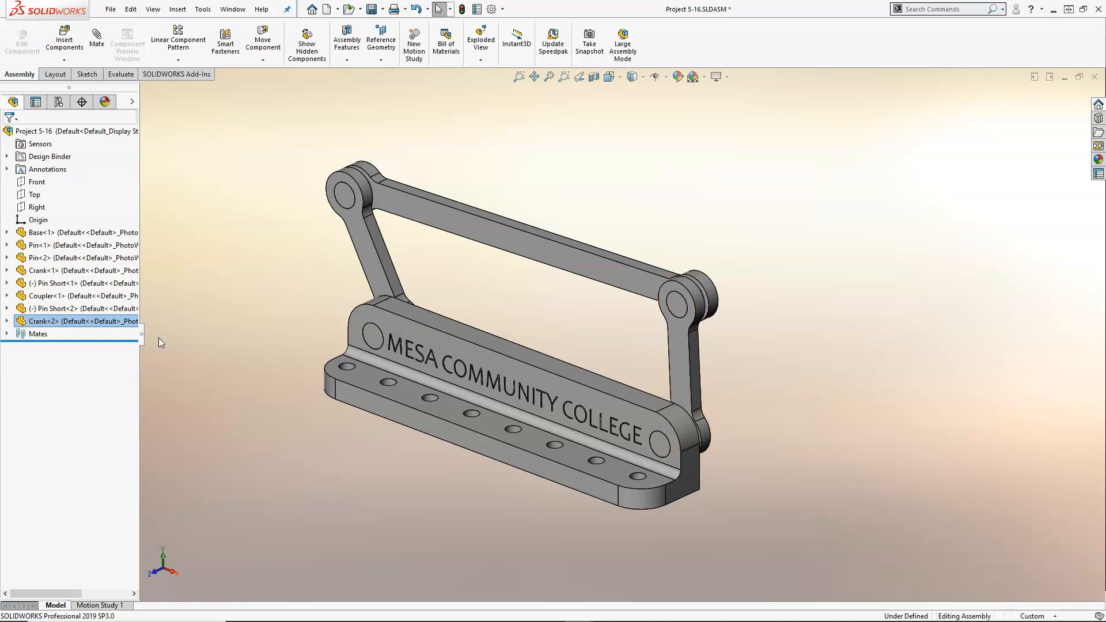
- Start replacing the second crank with another component, and load Follower.SLDPRT as a replacement candidate
middle_drag(199, 341, 251, 393)
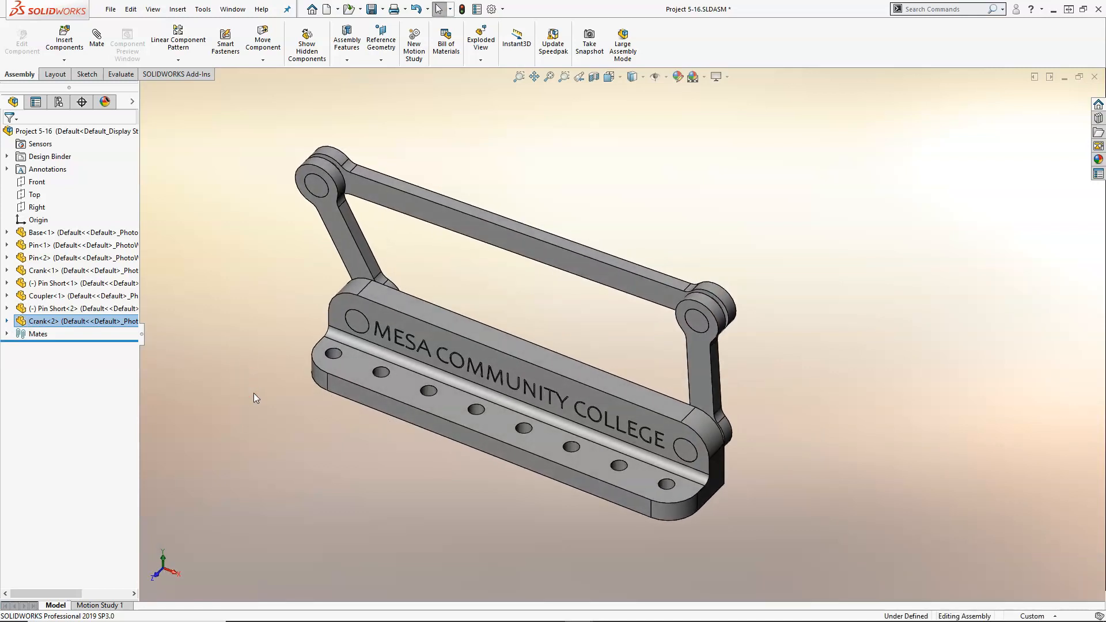
right_click(69, 323)
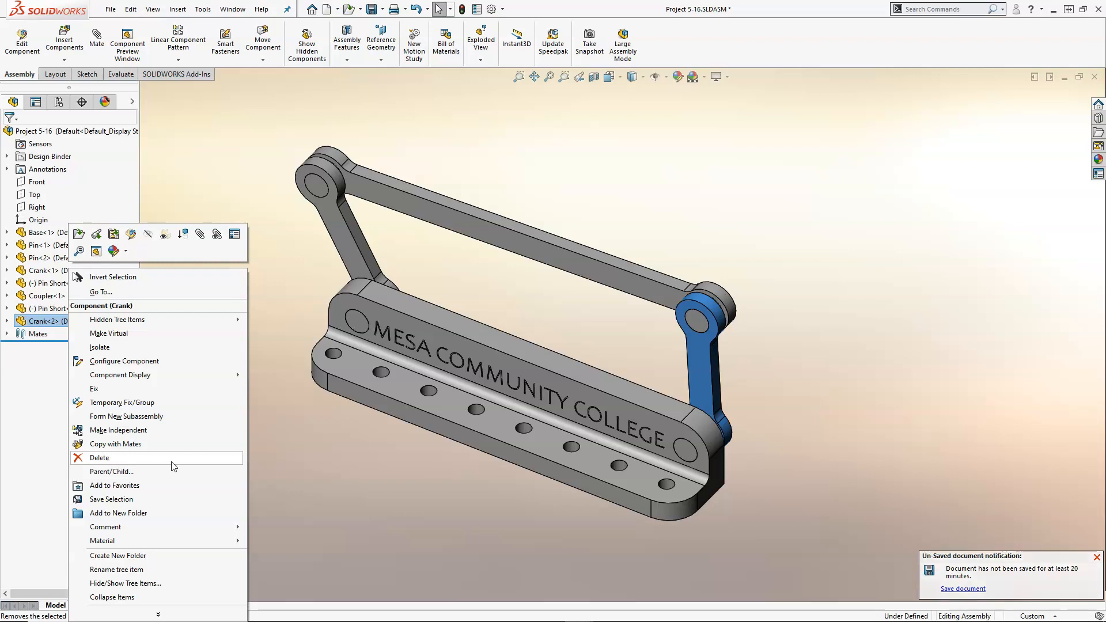
click(350, 448)
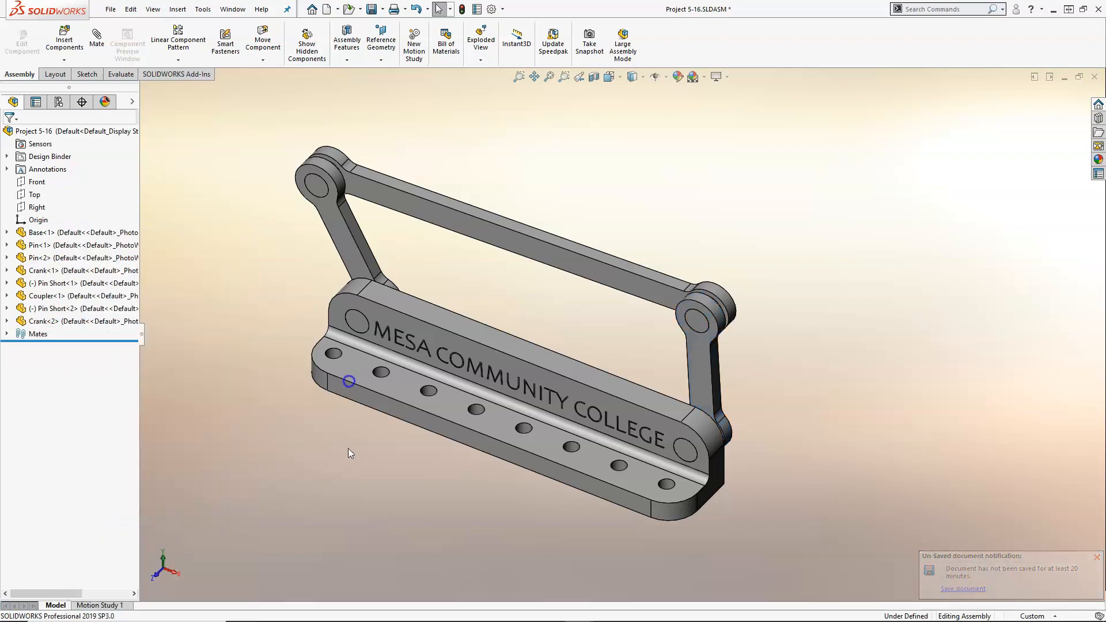
right_click(34, 321)
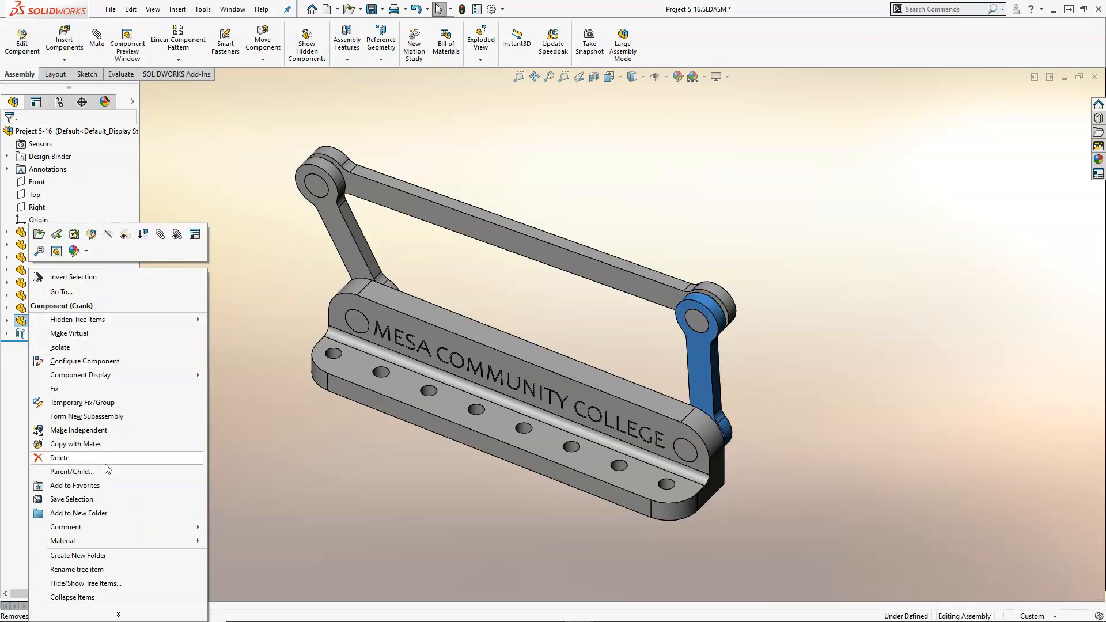
click(118, 613)
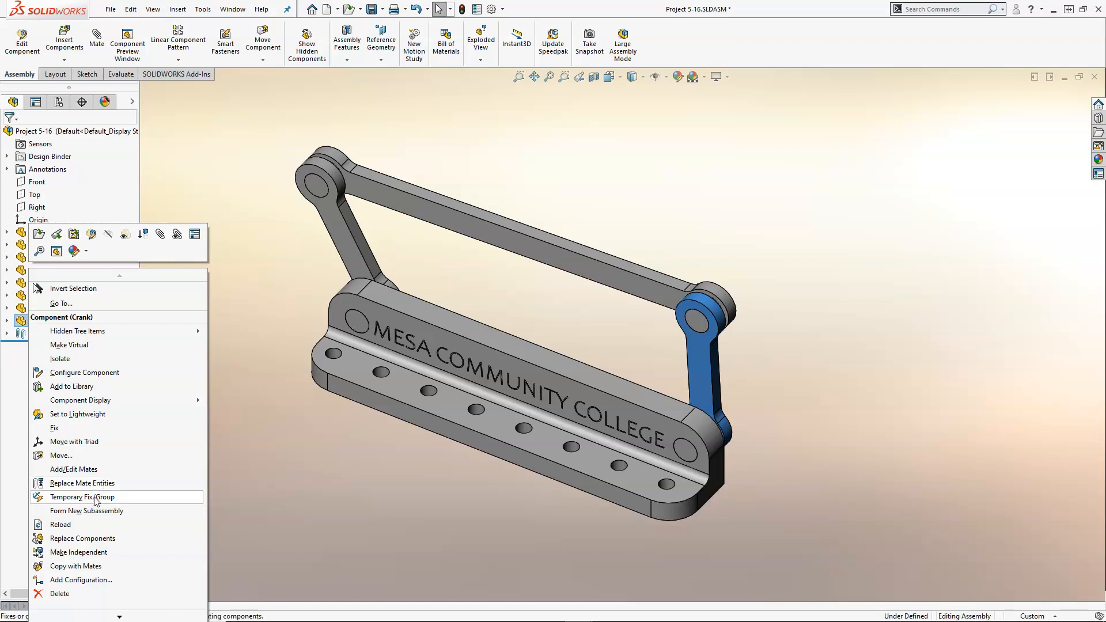
click(90, 540)
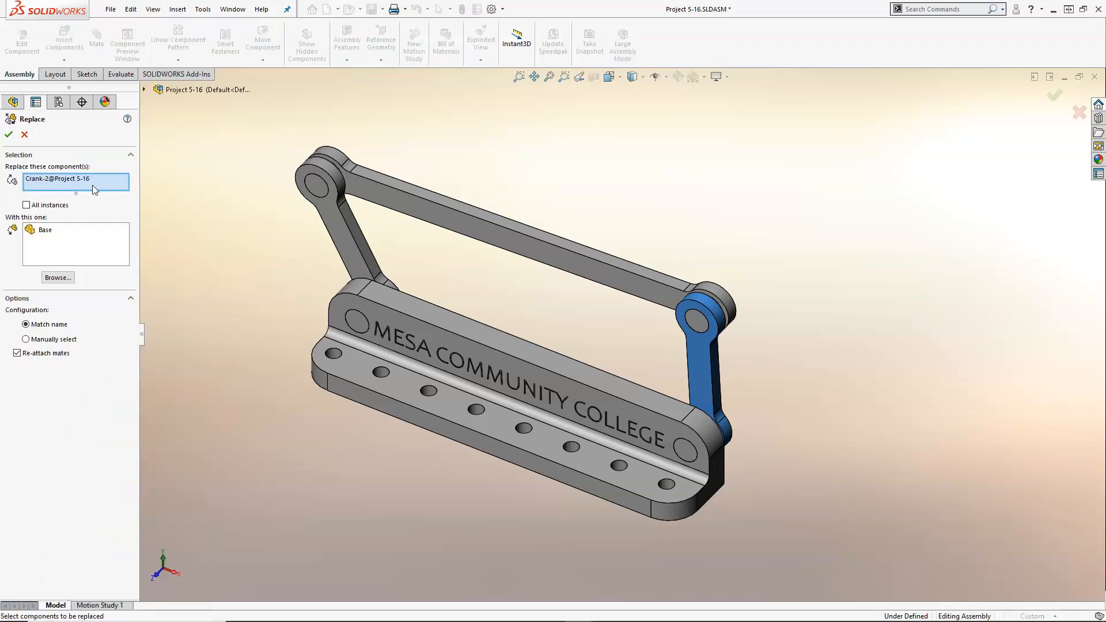
click(58, 277)
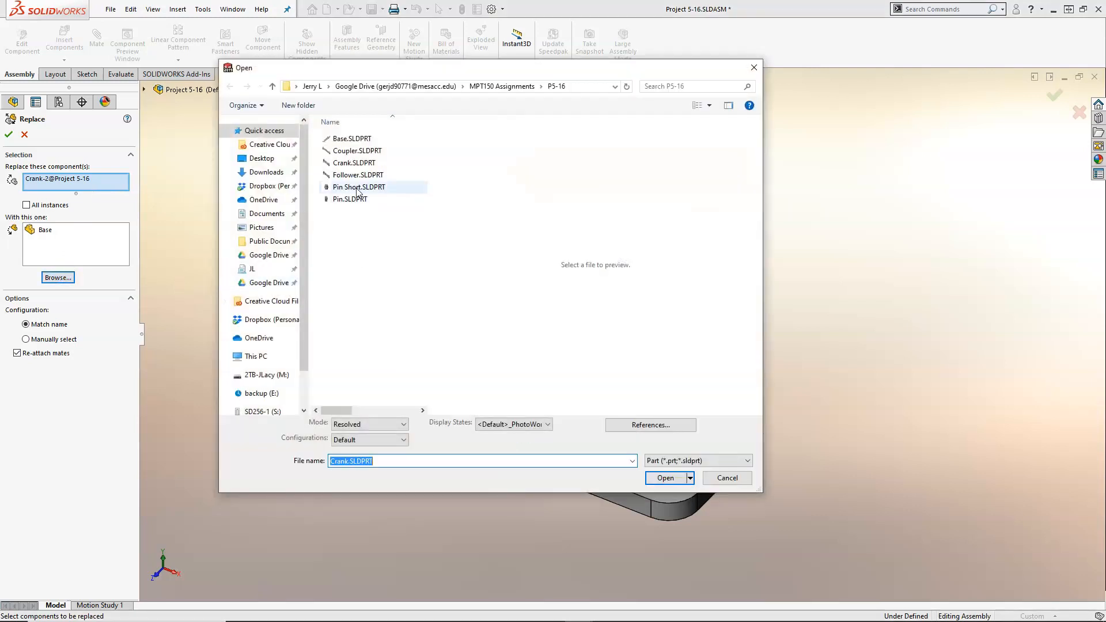
click(358, 175)
click(668, 478)
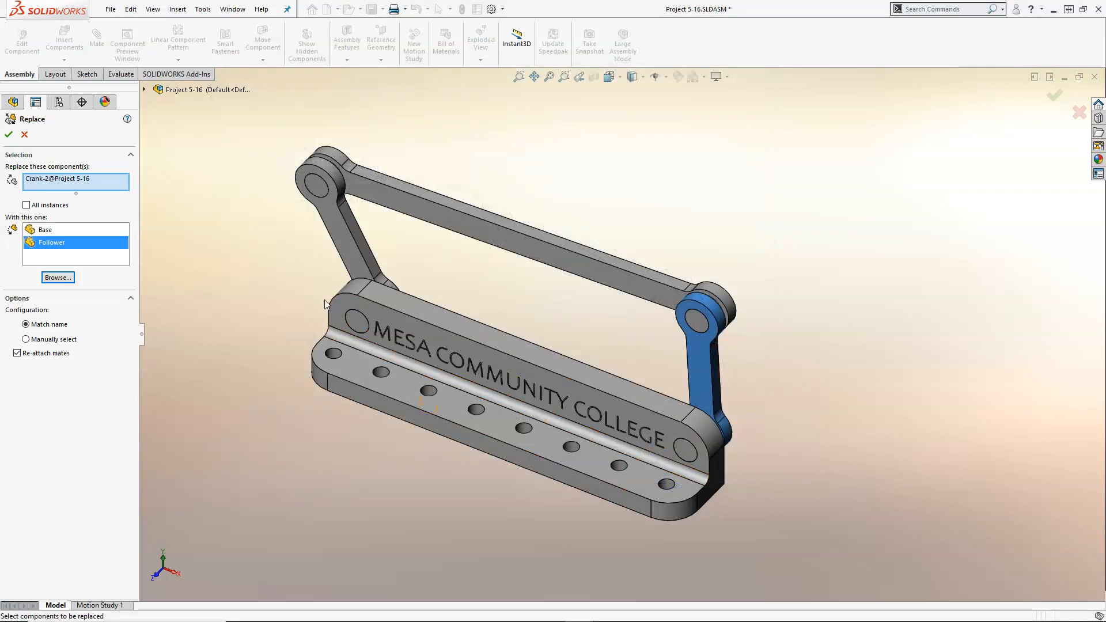
- Select Follower rather than Base as the replacement part, and replace the second crank with its mates re-attached
click(52, 229)
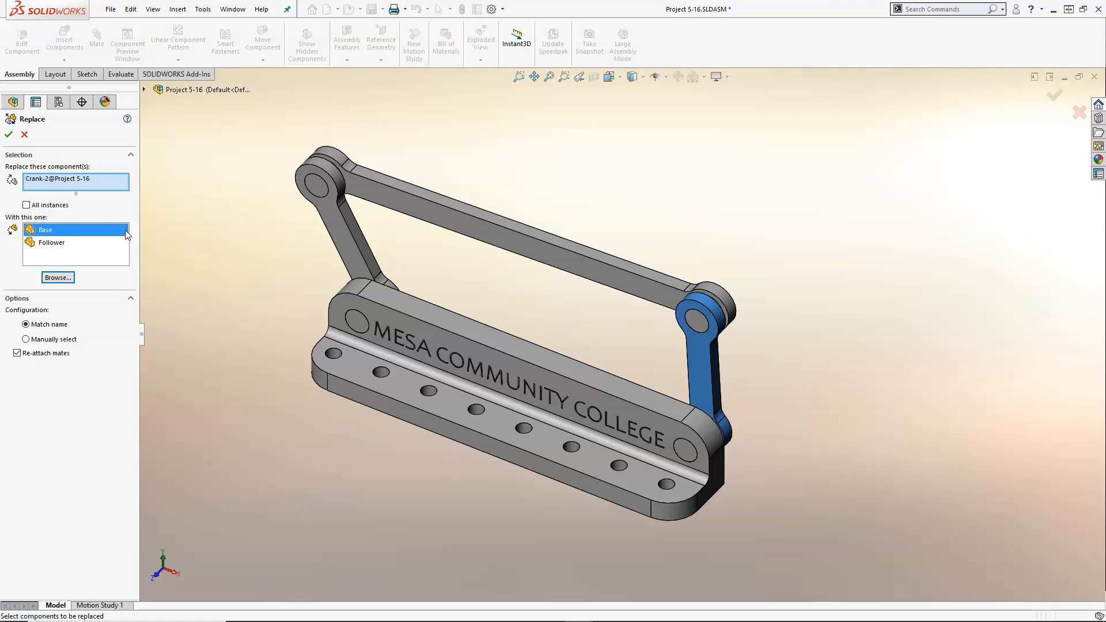
click(58, 229)
right_click(45, 230)
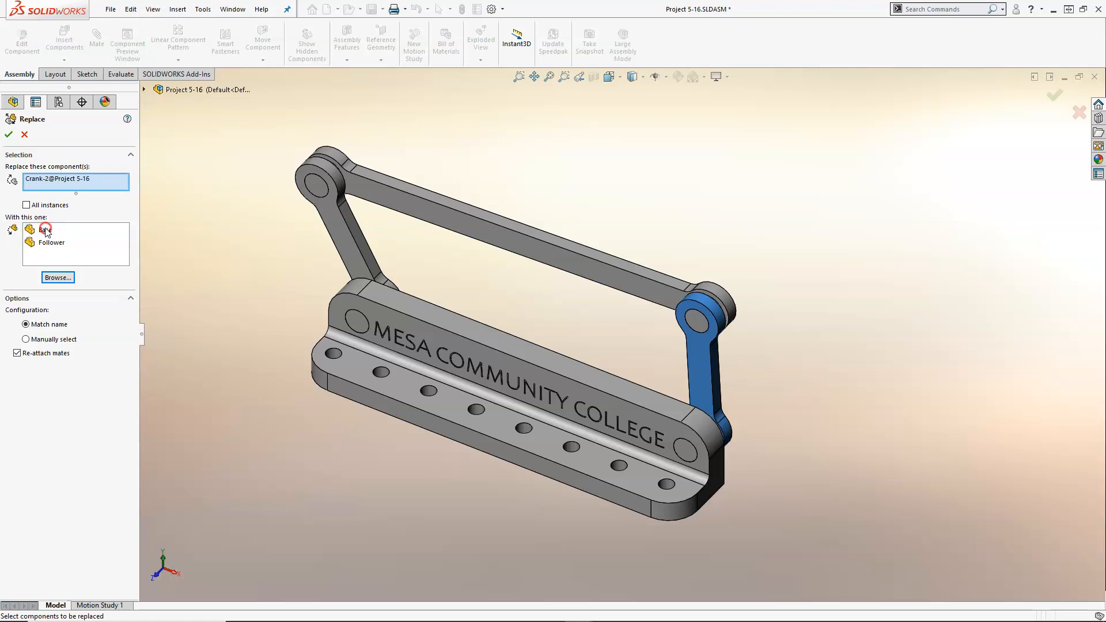
click(45, 230)
click(46, 243)
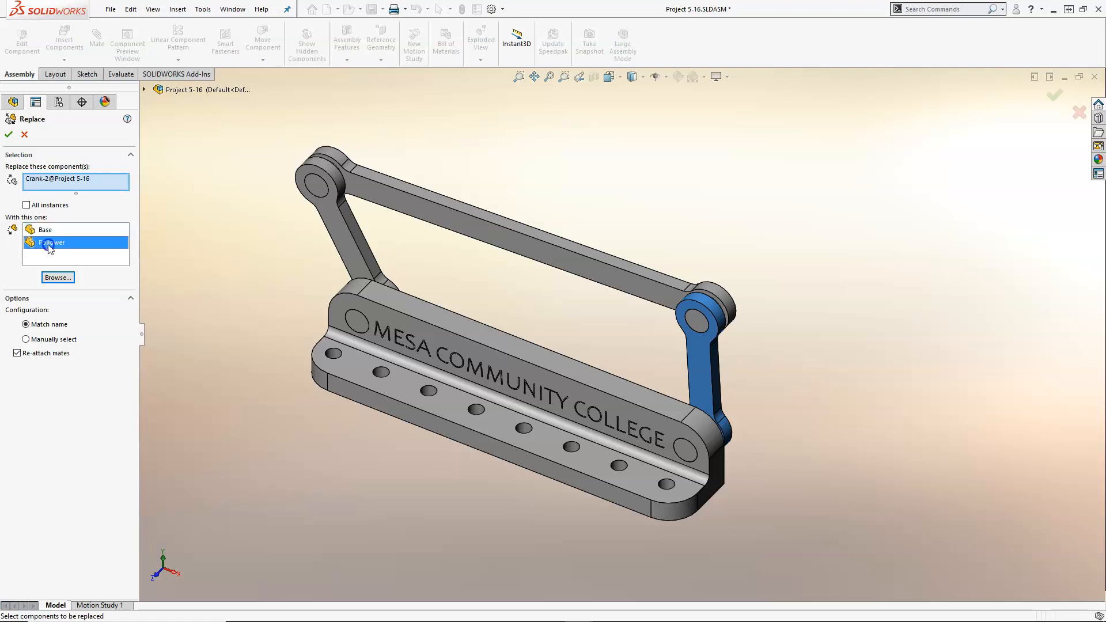
click(39, 231)
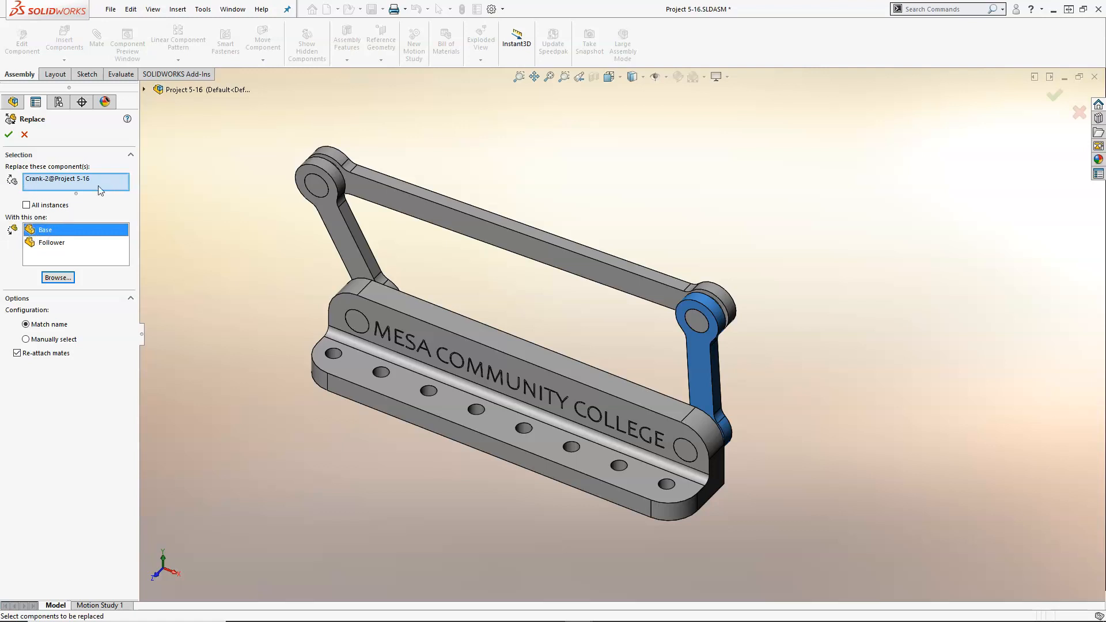
click(53, 242)
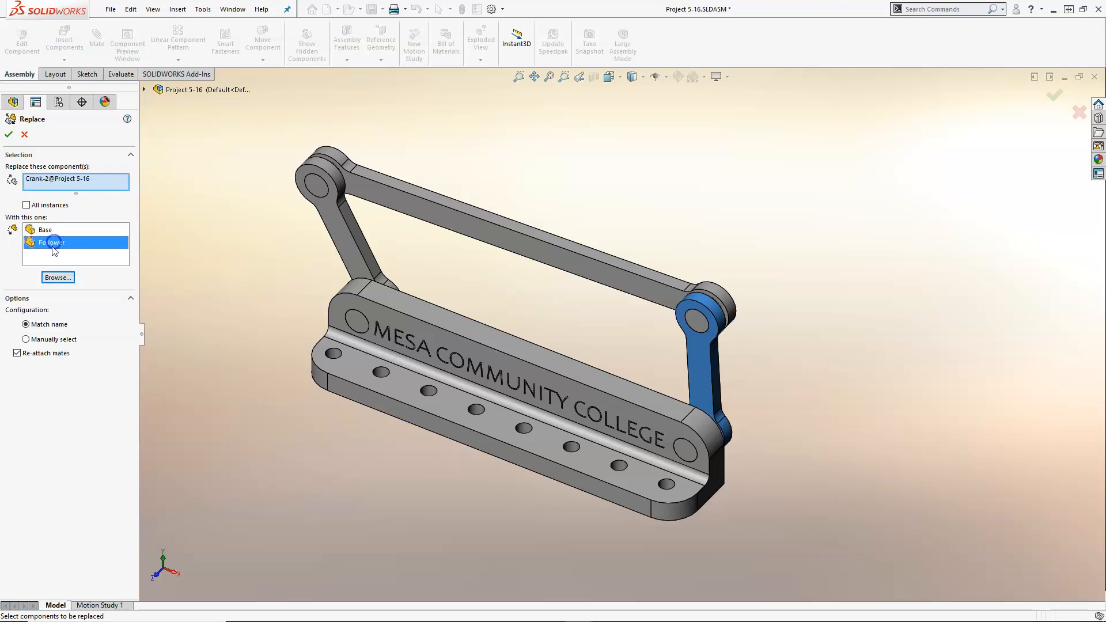
click(52, 255)
click(57, 230)
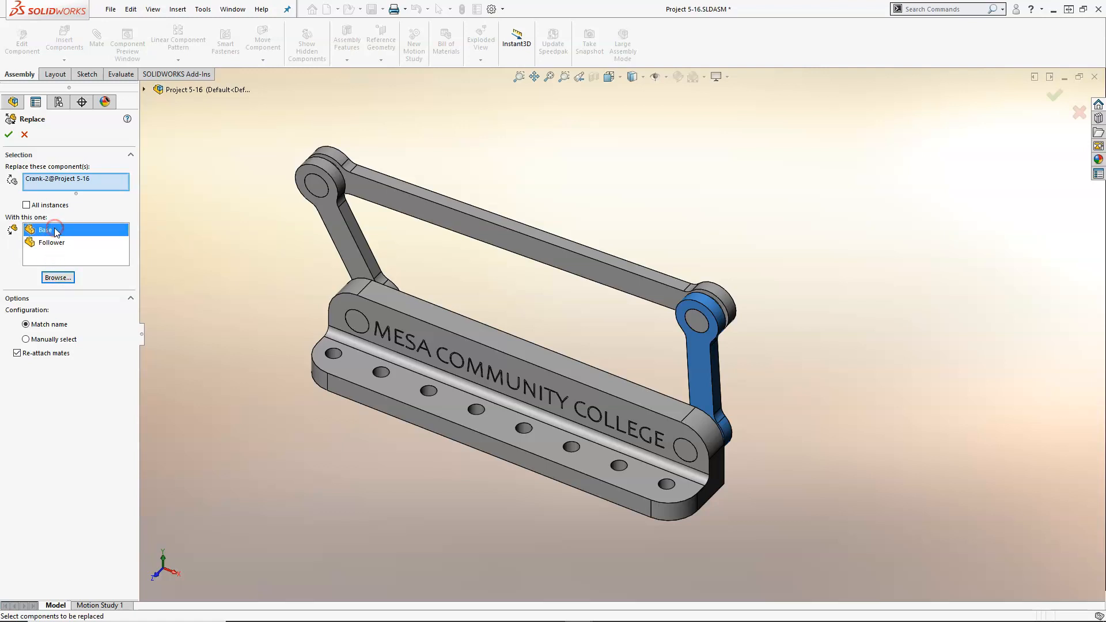
click(54, 242)
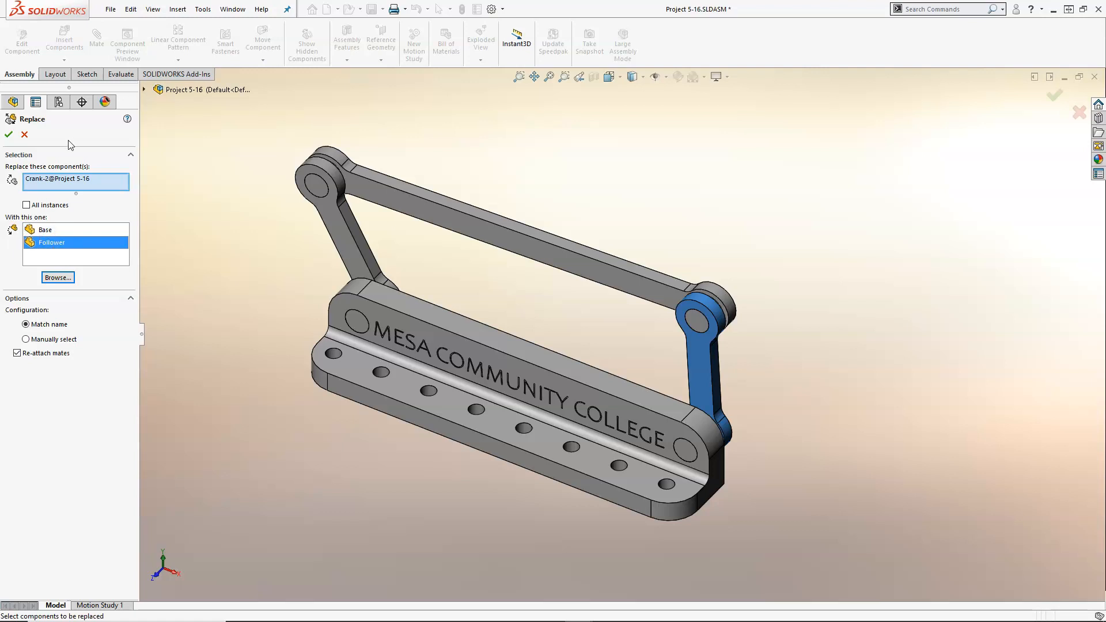
click(9, 134)
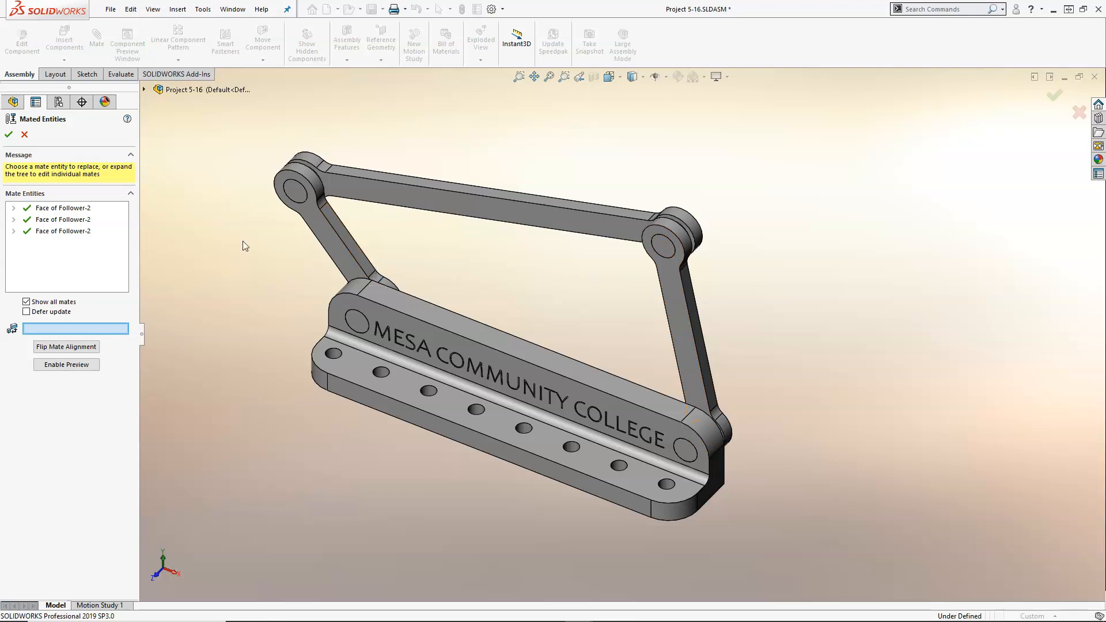
- Review the follower's re-attached coincident and concentric mates, accept the mated entities, and maximize the assembly window
click(16, 210)
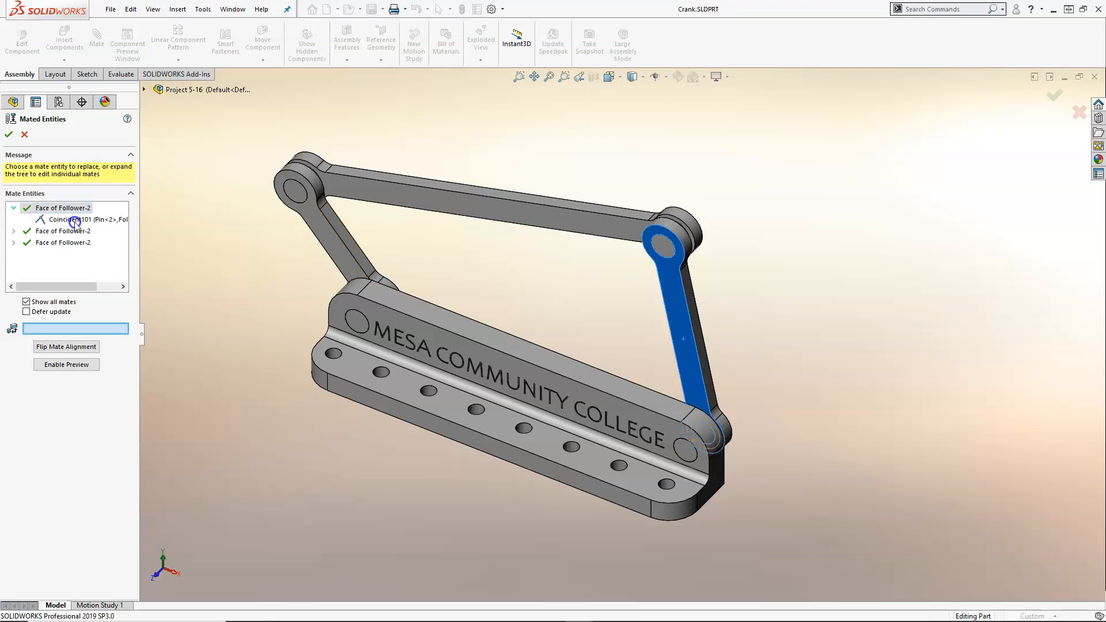
click(76, 221)
click(13, 231)
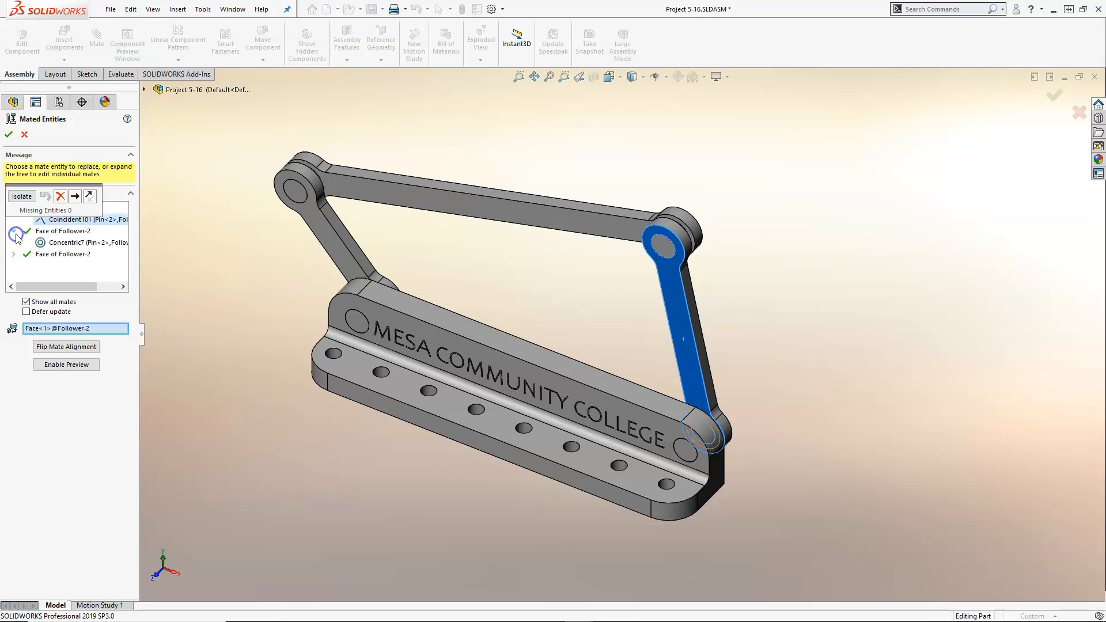
click(13, 254)
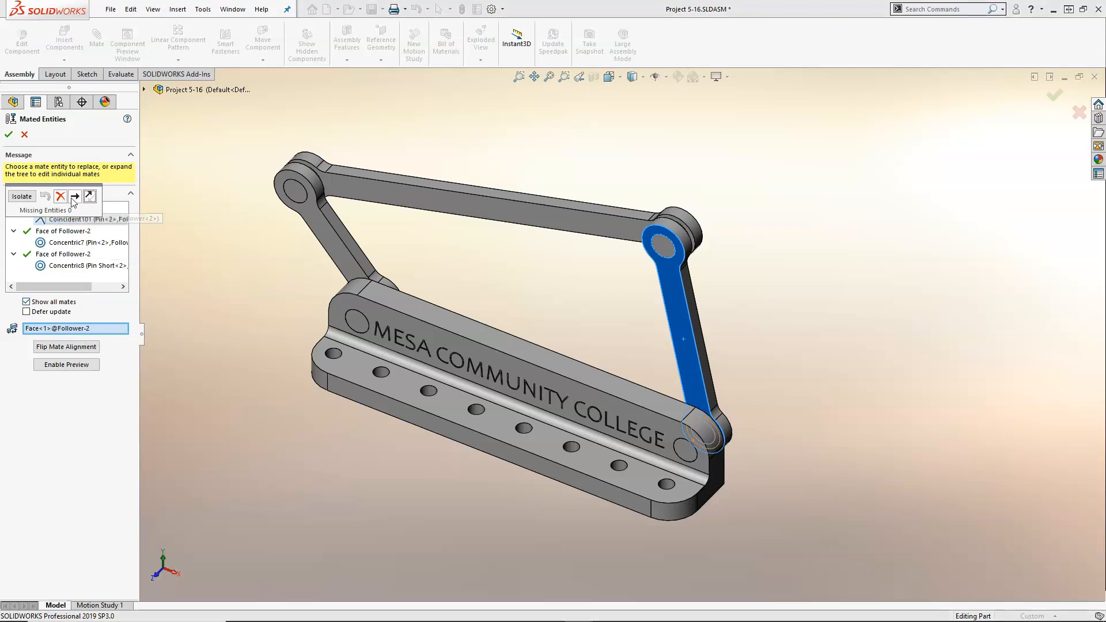
click(10, 133)
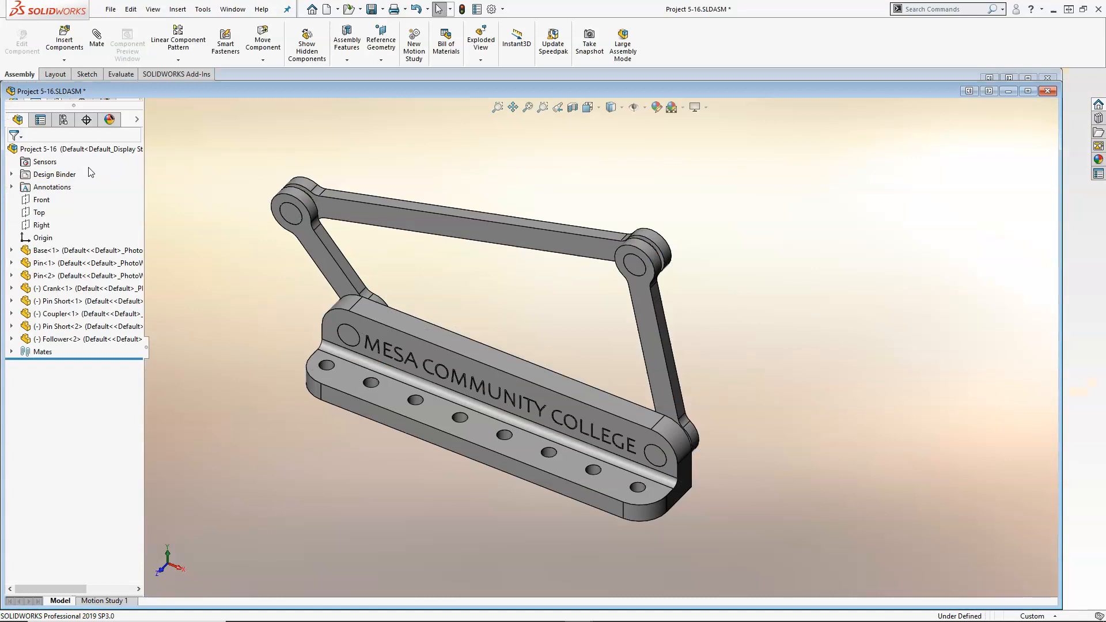
click(1028, 91)
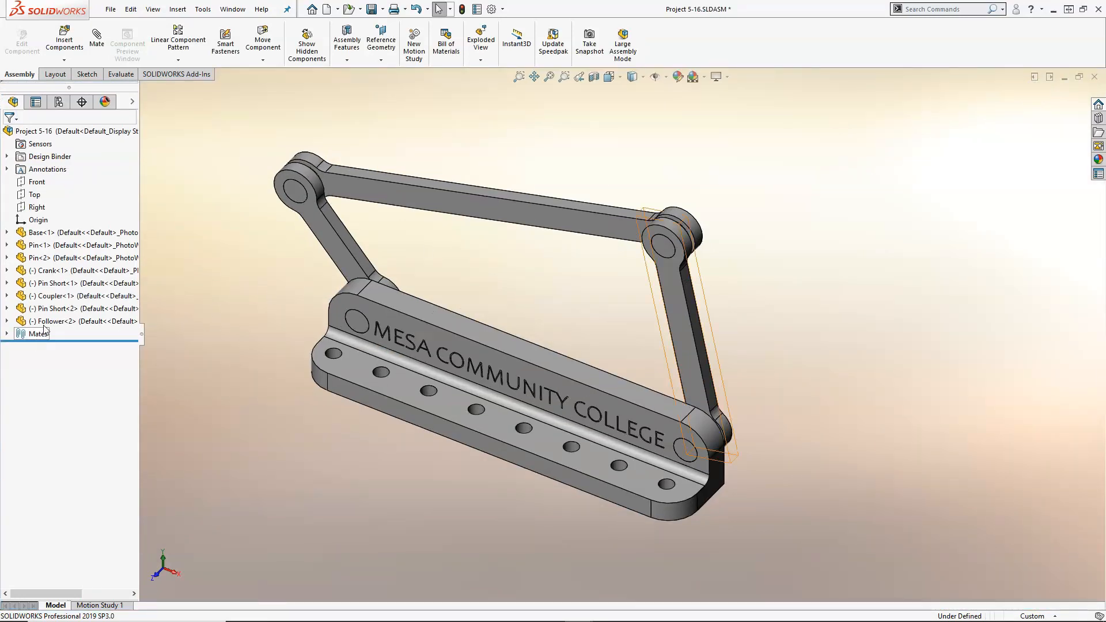
- Test the linkage's motion by moving the coupler and the follower
drag(448, 202, 505, 234)
drag(767, 329, 504, 391)
drag(595, 304, 714, 398)
scroll(692, 334, up, 1)
middle_drag(691, 329, 679, 314)
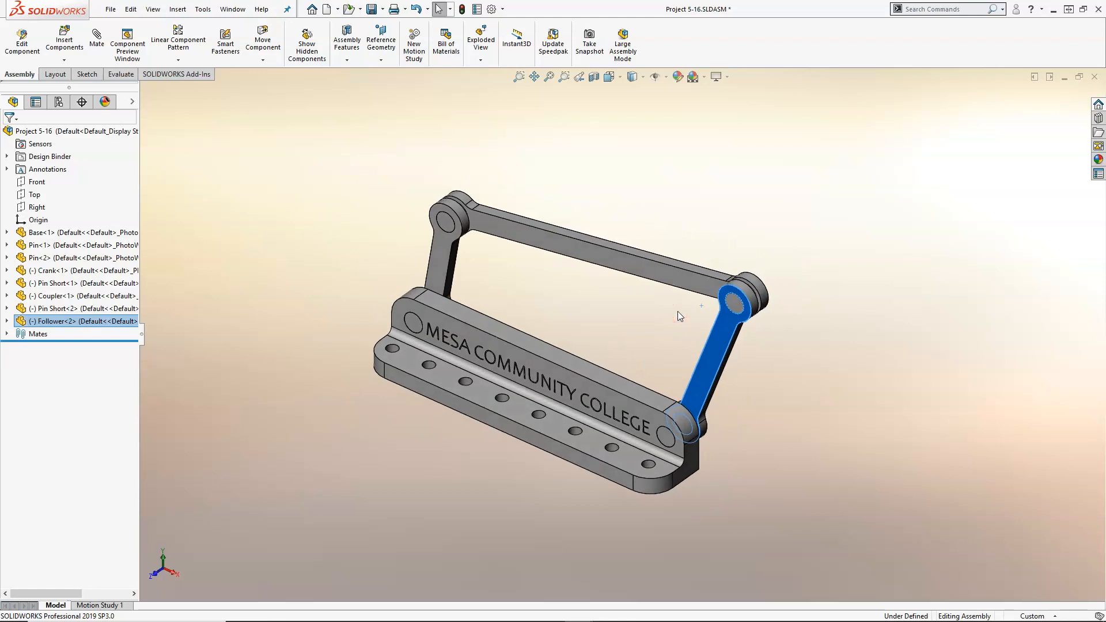
- Swing the linkage through its motion again from other viewing angles, and return the assembly to the isometric view
key(ctrl+2)
click(553, 236)
drag(553, 236, 494, 369)
scroll(626, 382, up, 4)
middle_drag(626, 381, 829, 431)
scroll(631, 357, down, 3)
drag(644, 343, 702, 277)
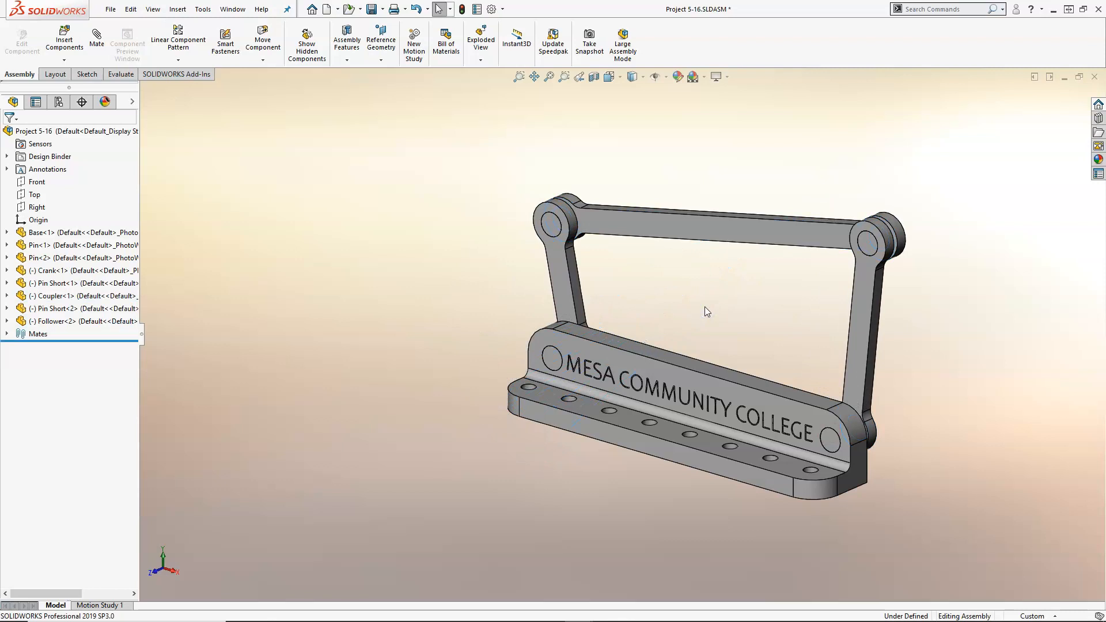
key(ctrl+7)
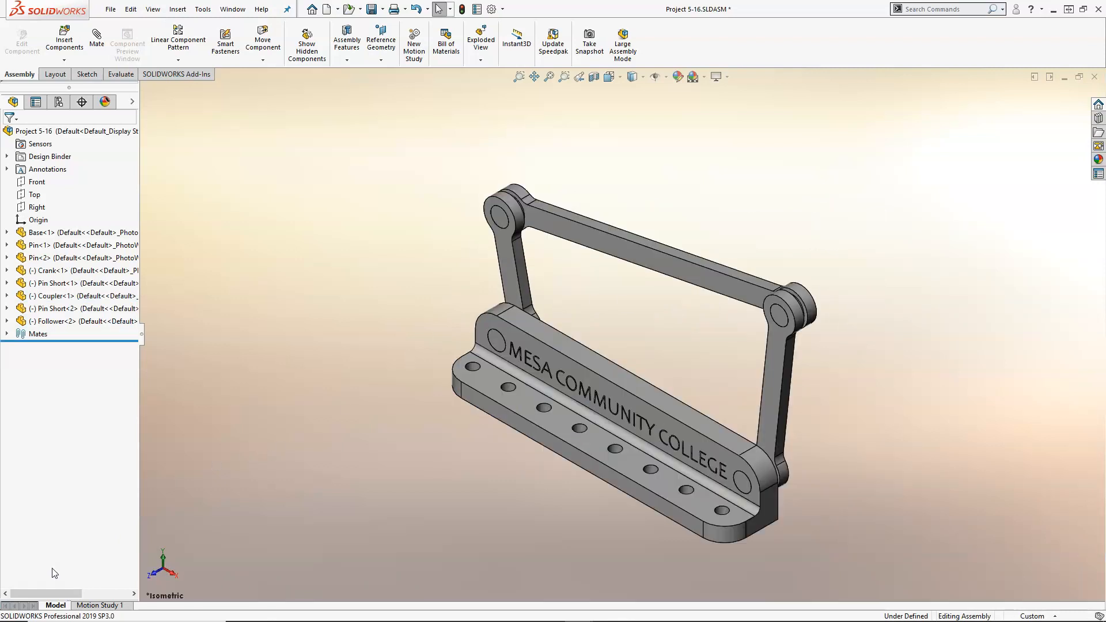